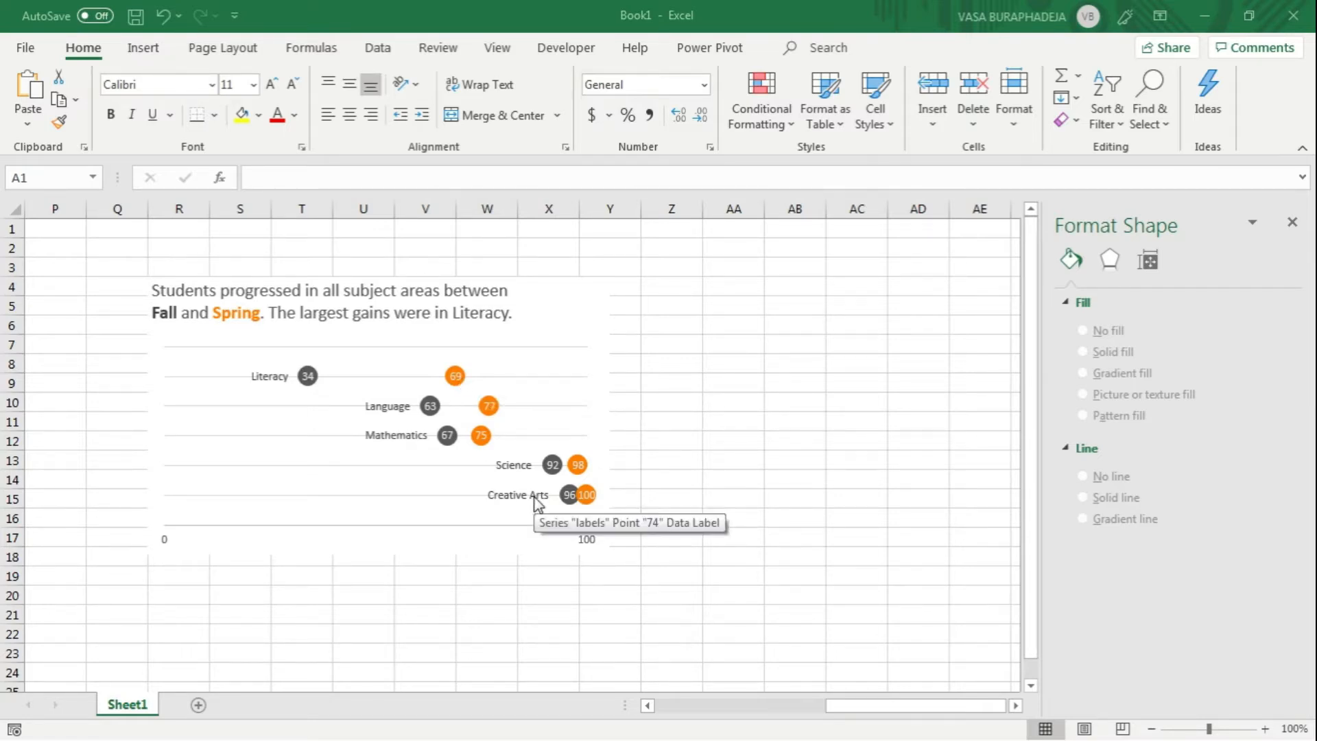
# Step: Return to the score table at the start of the sheet and fit column A's width to the subject names
pyautogui.moveTo(298, 389)
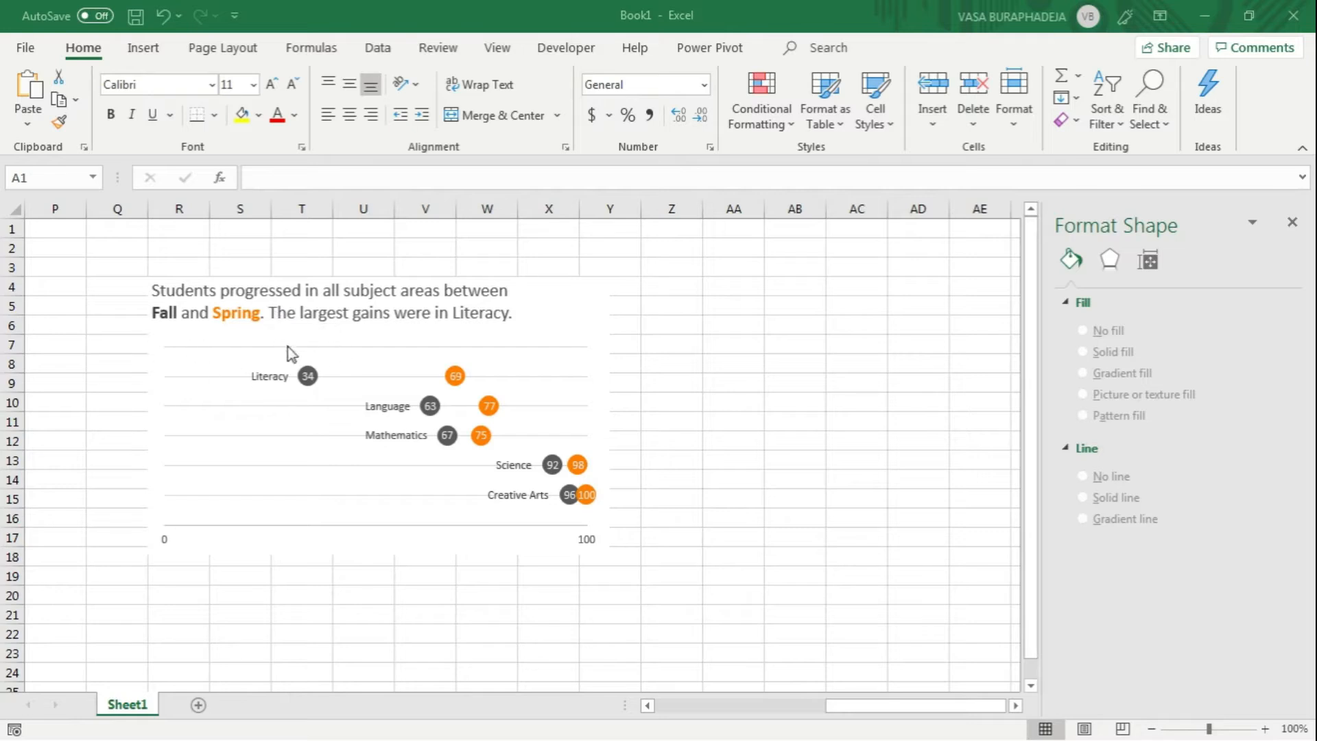
pyautogui.click(662, 713)
pyautogui.click(650, 711)
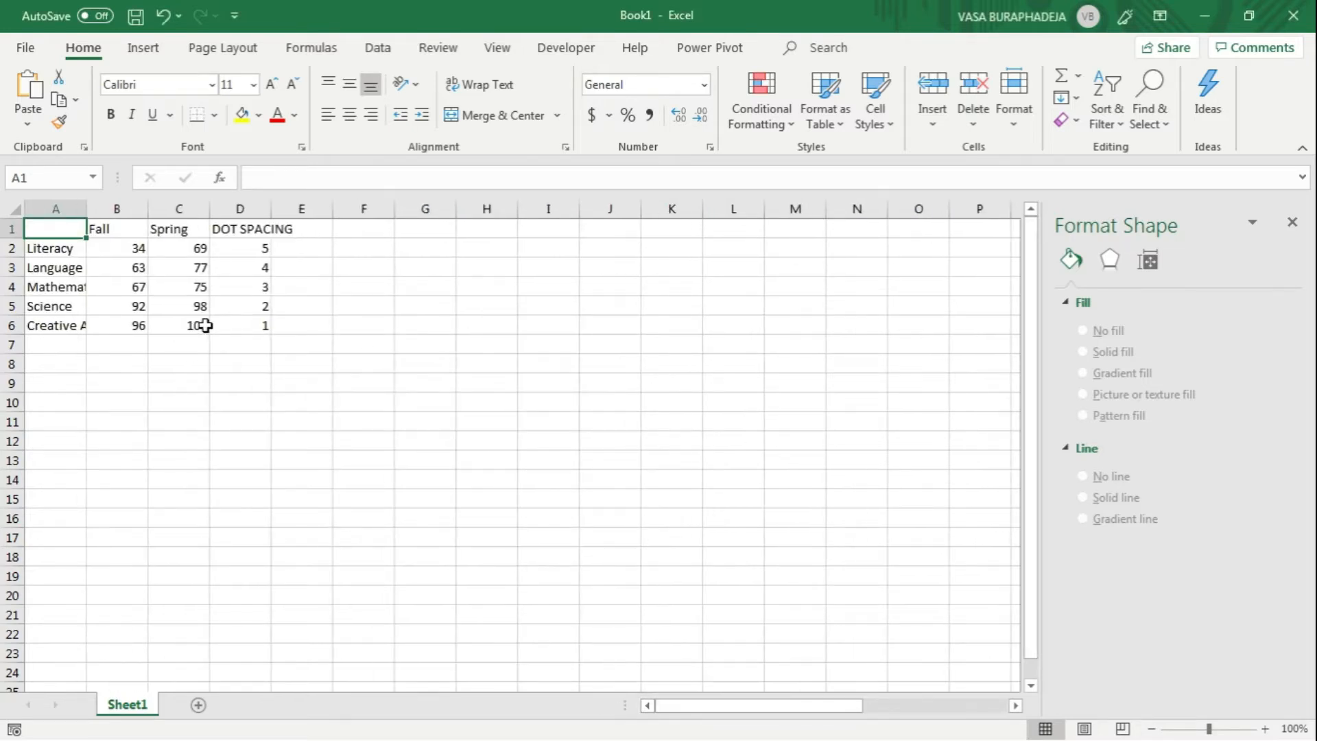
pyautogui.moveTo(255, 249); pyautogui.dragTo(256, 326)
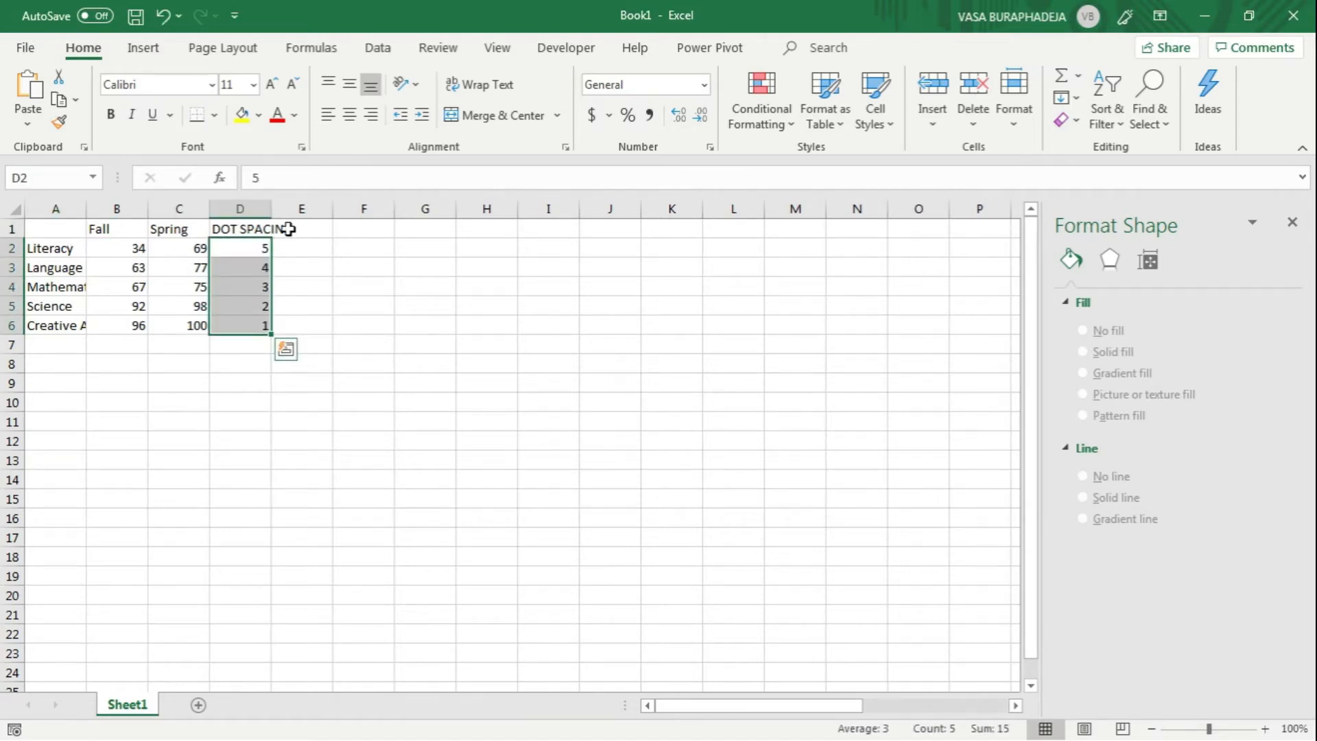
pyautogui.doubleClick(87, 208)
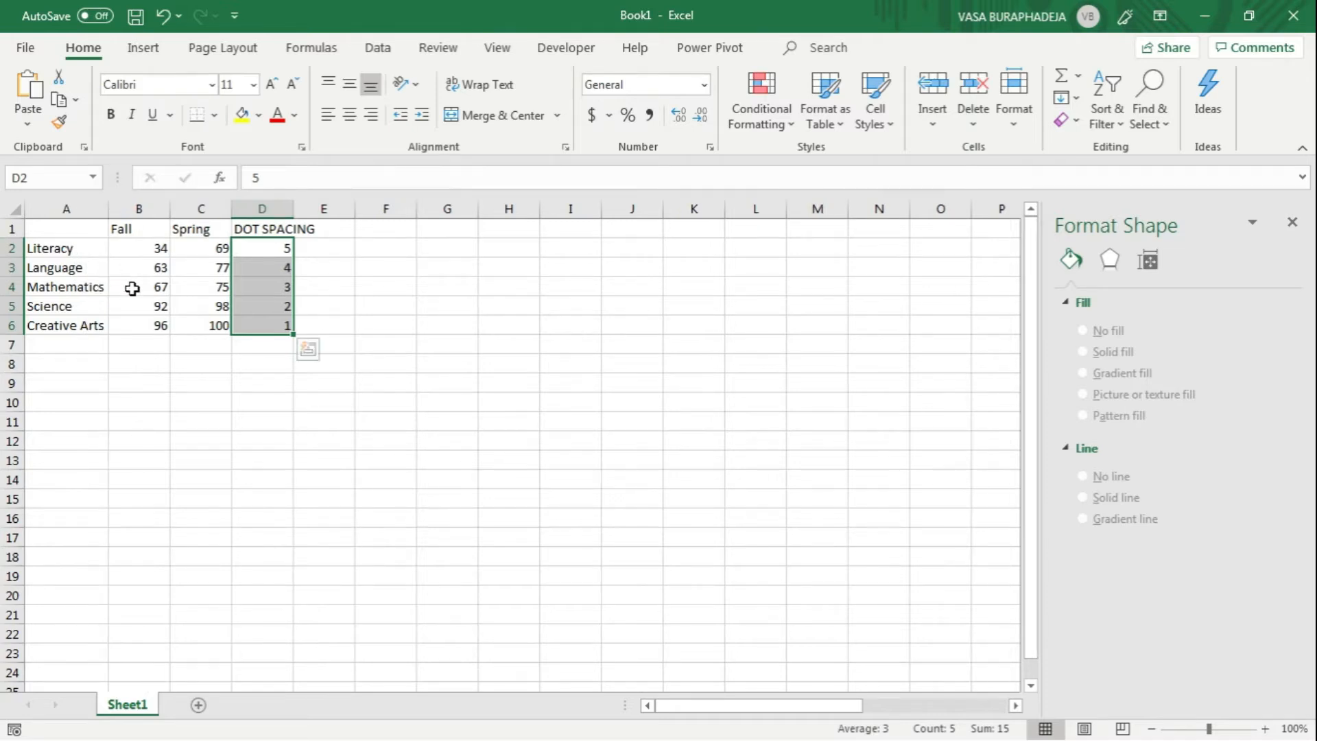
# Step: Insert a plain Scatter chart from the Spring and DOT SPACING data in C1:D6 and place it beside the table
pyautogui.click(100, 250)
pyautogui.moveTo(282, 251); pyautogui.dragTo(270, 320)
pyautogui.click(205, 225)
pyautogui.moveTo(205, 225); pyautogui.dragTo(271, 327)
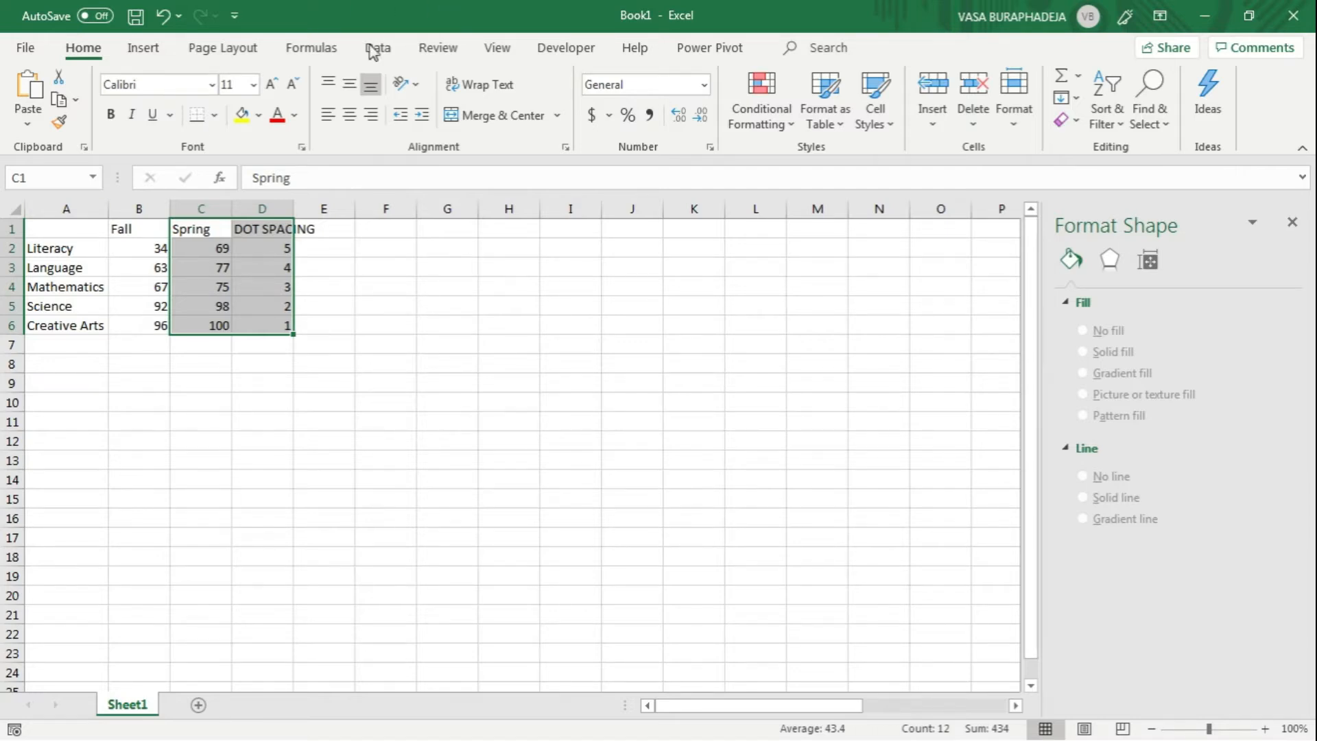
pyautogui.click(144, 50)
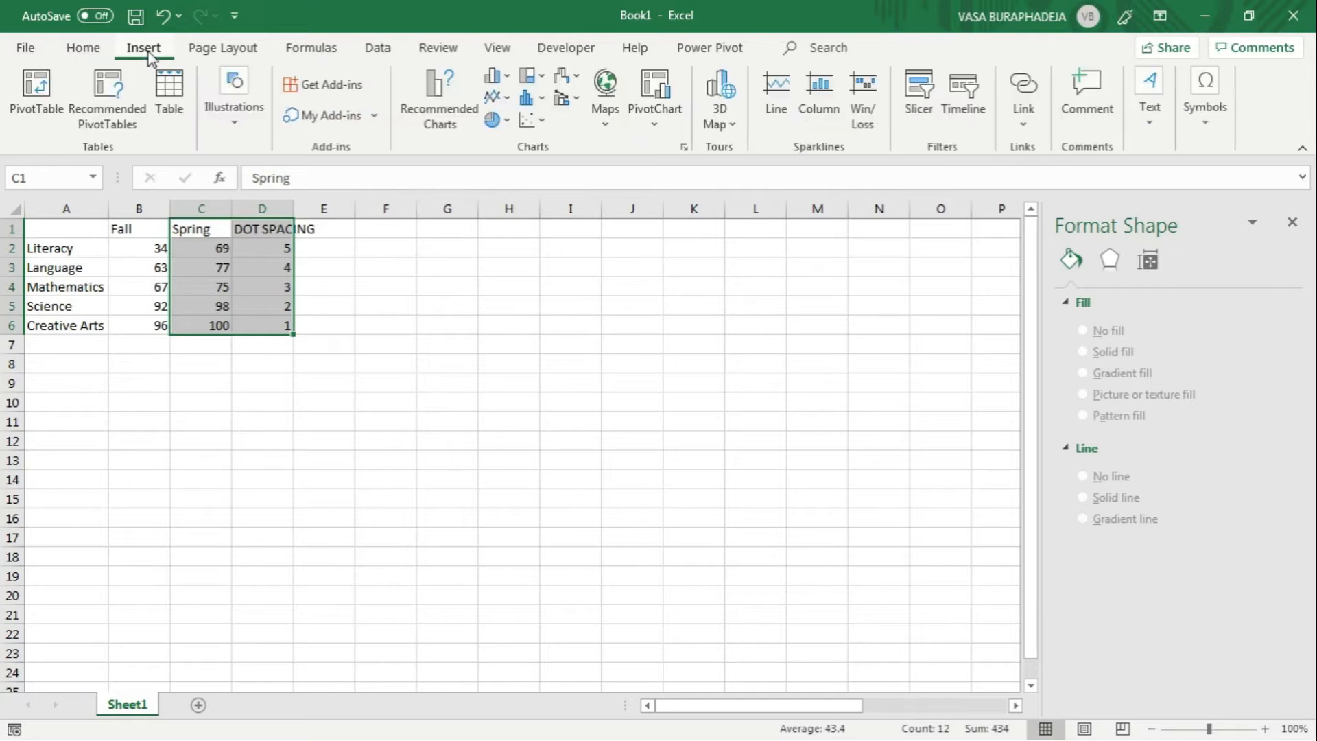
pyautogui.click(542, 121)
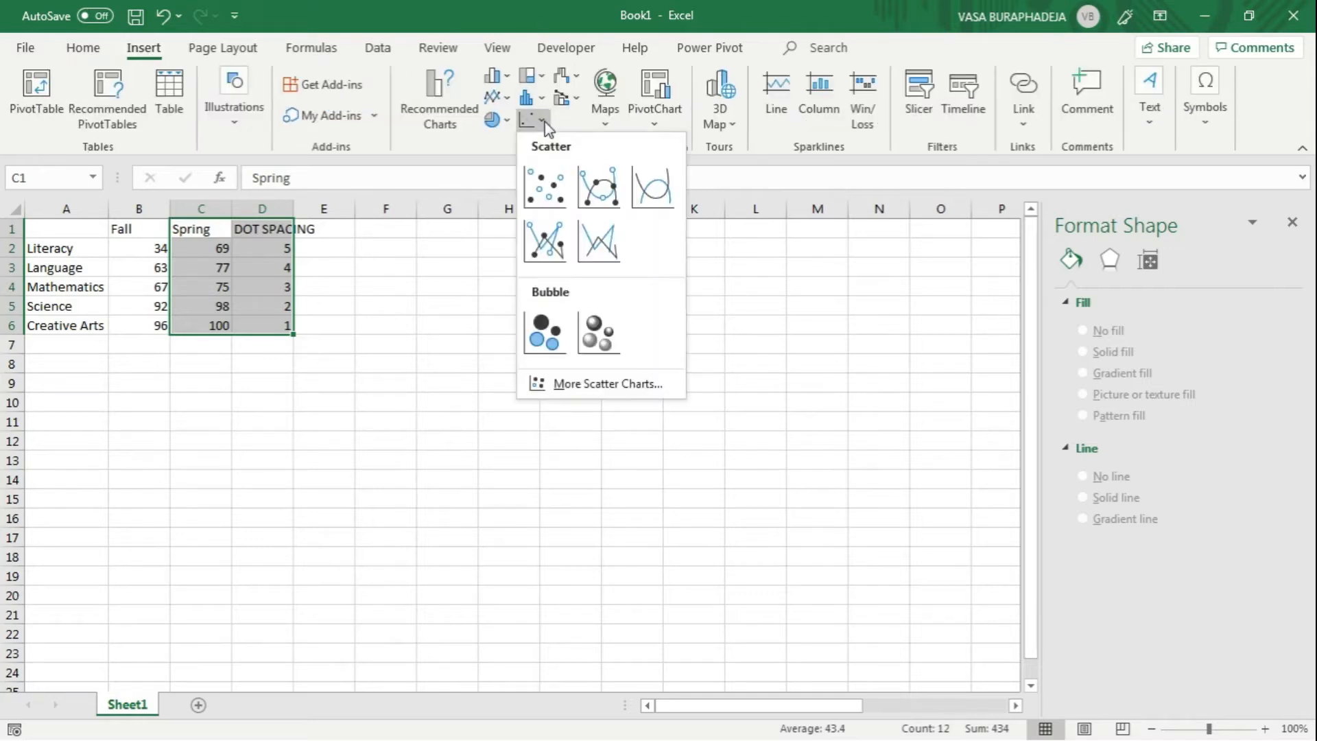
pyautogui.click(556, 181)
pyautogui.moveTo(364, 381)
pyautogui.mouseDown()
pyautogui.moveTo(485, 302)
pyautogui.moveTo(446, 302)
pyautogui.mouseUp()
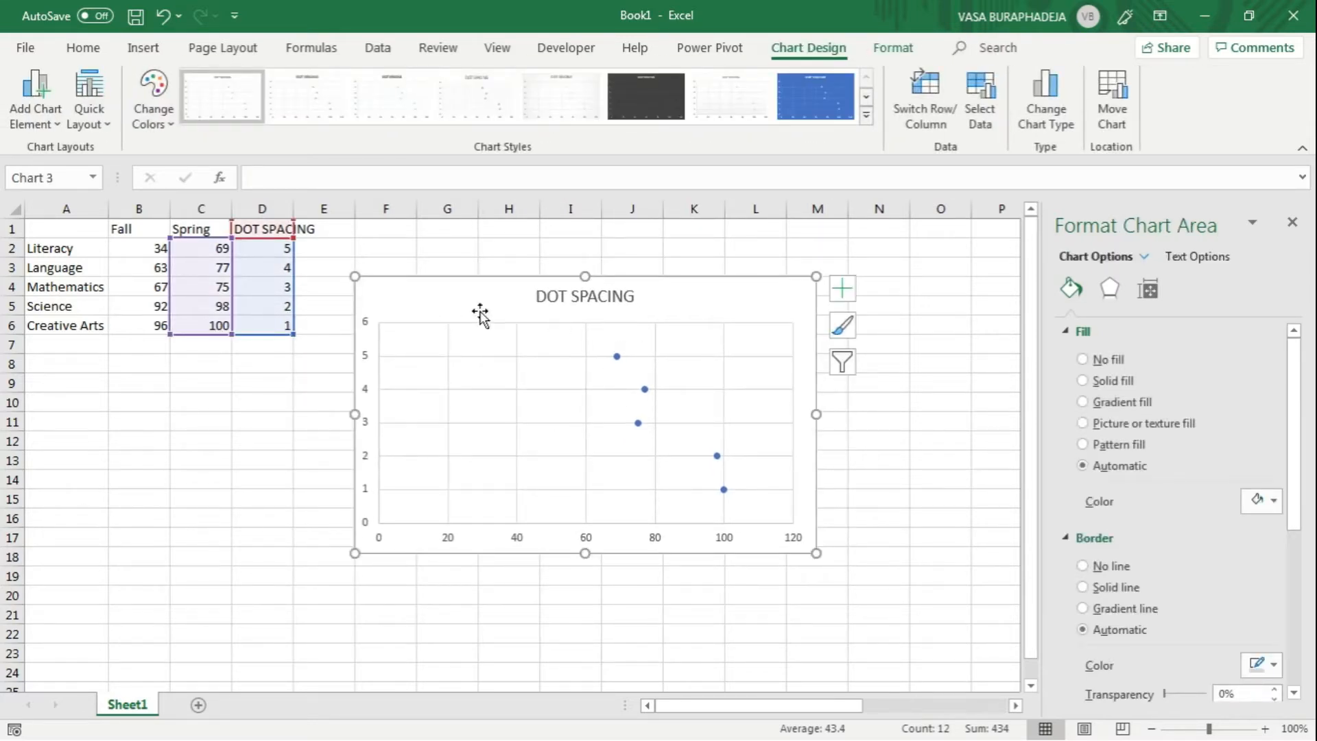
# Step: Open the scatter chart's data source settings and move the dialog near the data table
pyautogui.moveTo(621, 364)
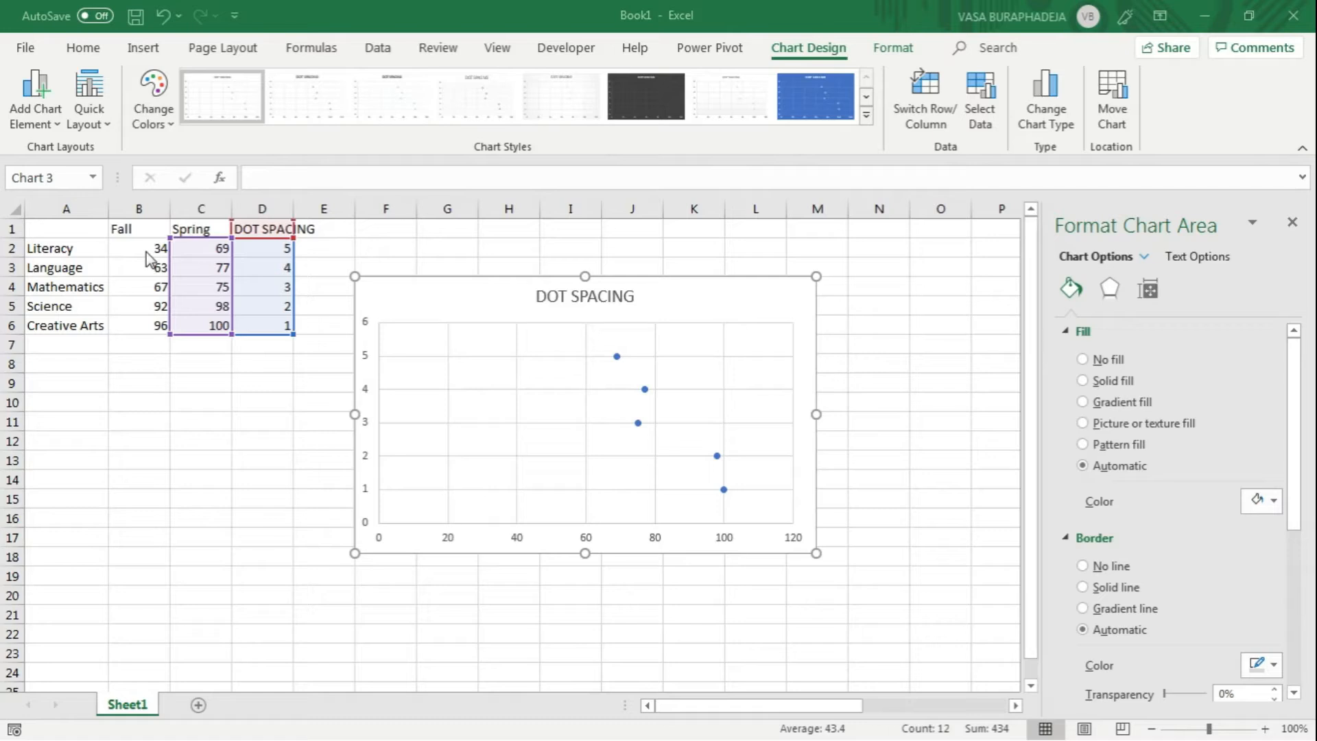
pyautogui.click(455, 245)
pyautogui.click(466, 292)
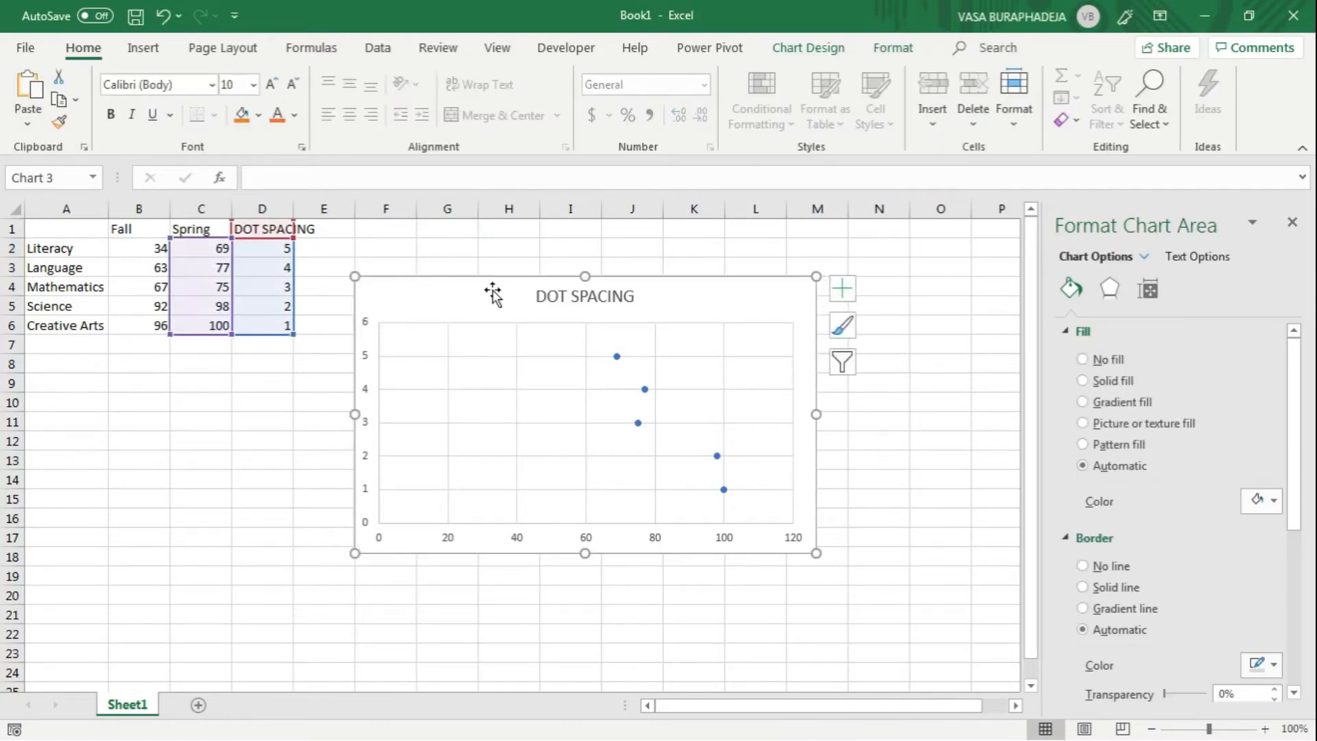
pyautogui.click(837, 52)
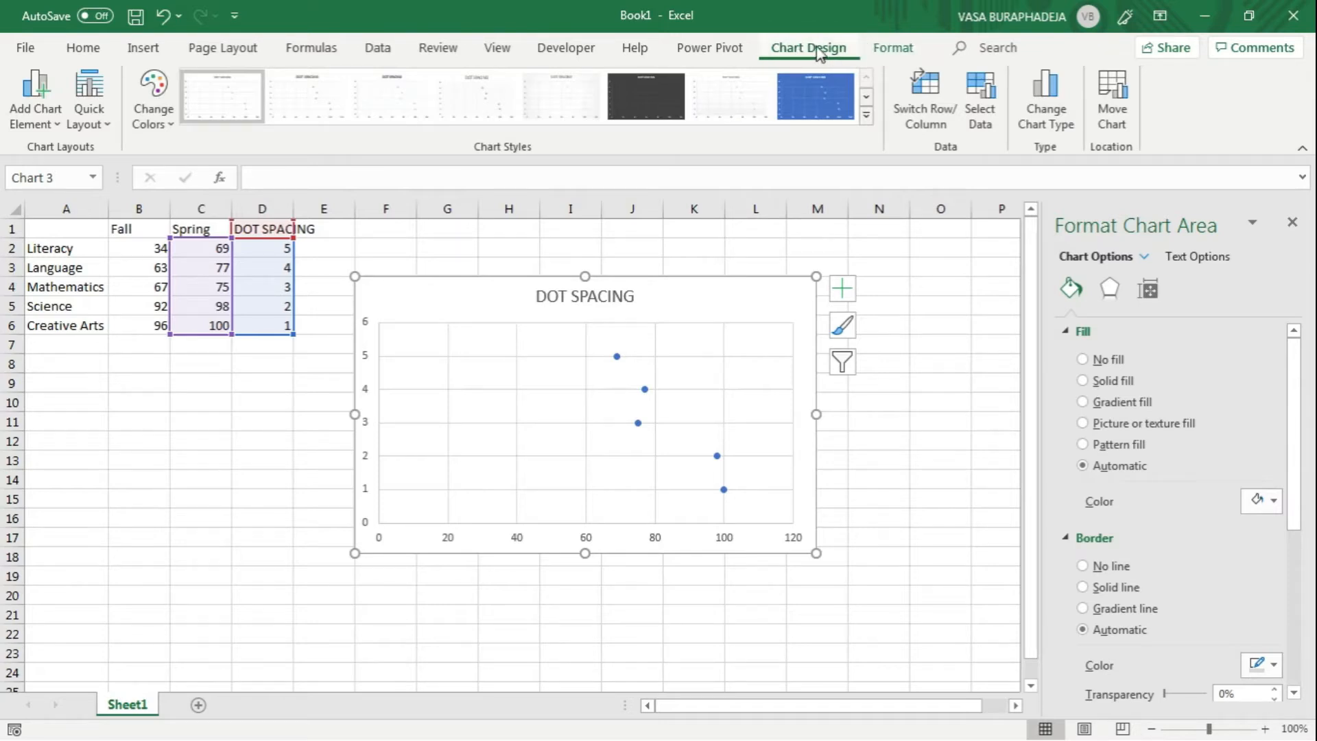
pyautogui.click(992, 106)
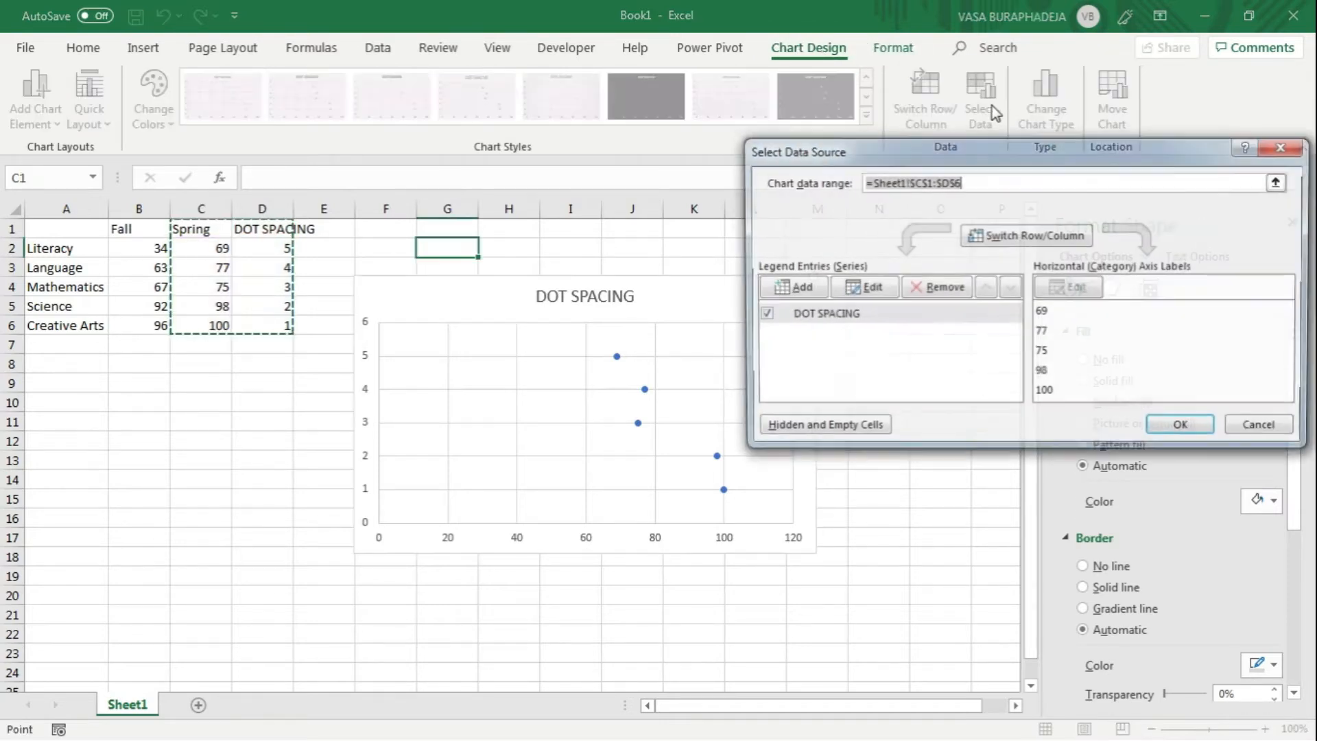
pyautogui.moveTo(967, 164); pyautogui.dragTo(561, 214)
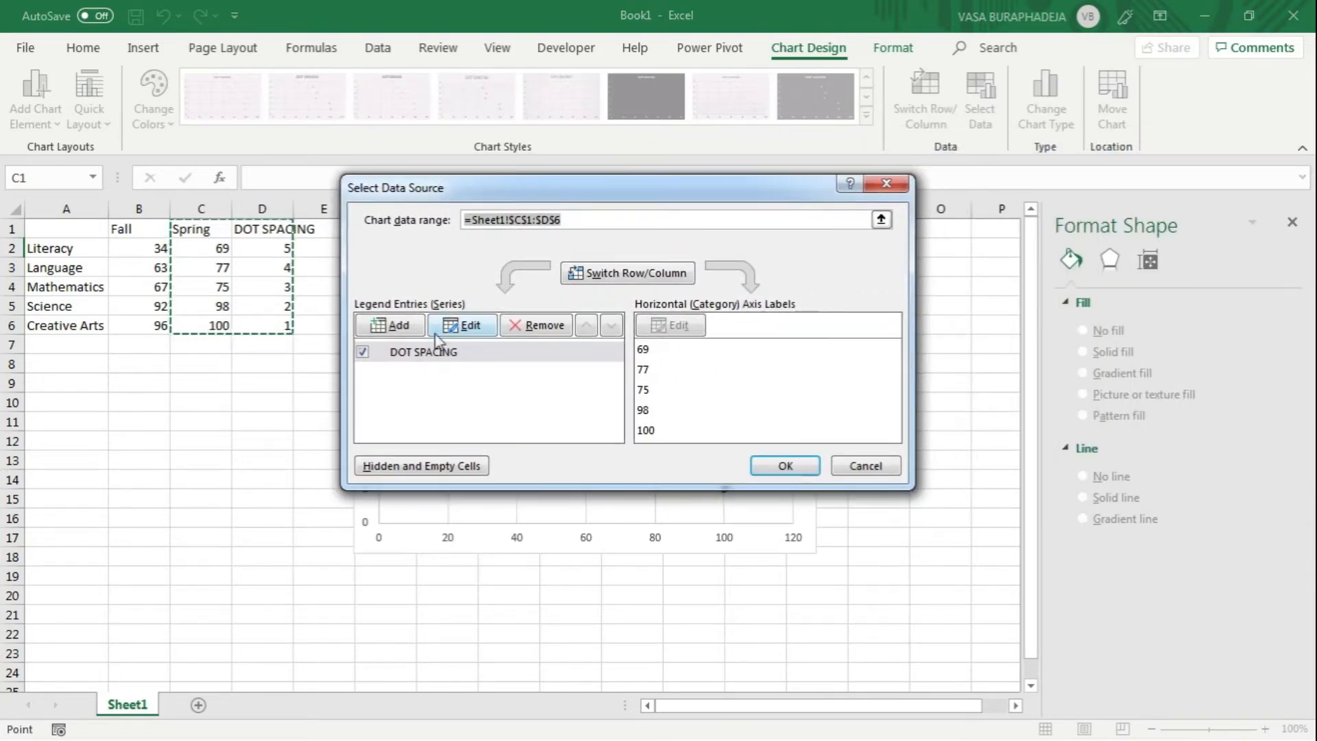
# Step: Examine the DOT SPACING series' name, X values and Y values against the plotted points, leaving the definition unedited
pyautogui.click(442, 357)
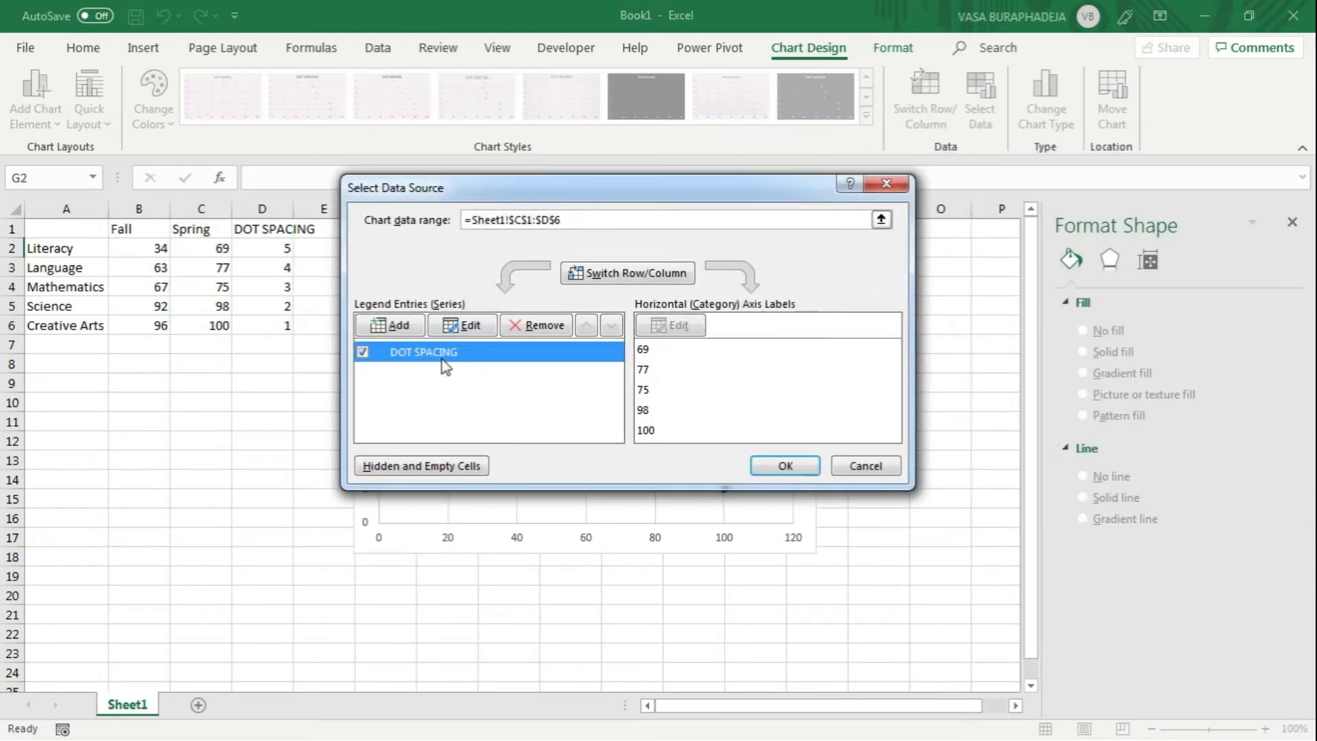
pyautogui.click(455, 325)
pyautogui.moveTo(1049, 212); pyautogui.dragTo(632, 226)
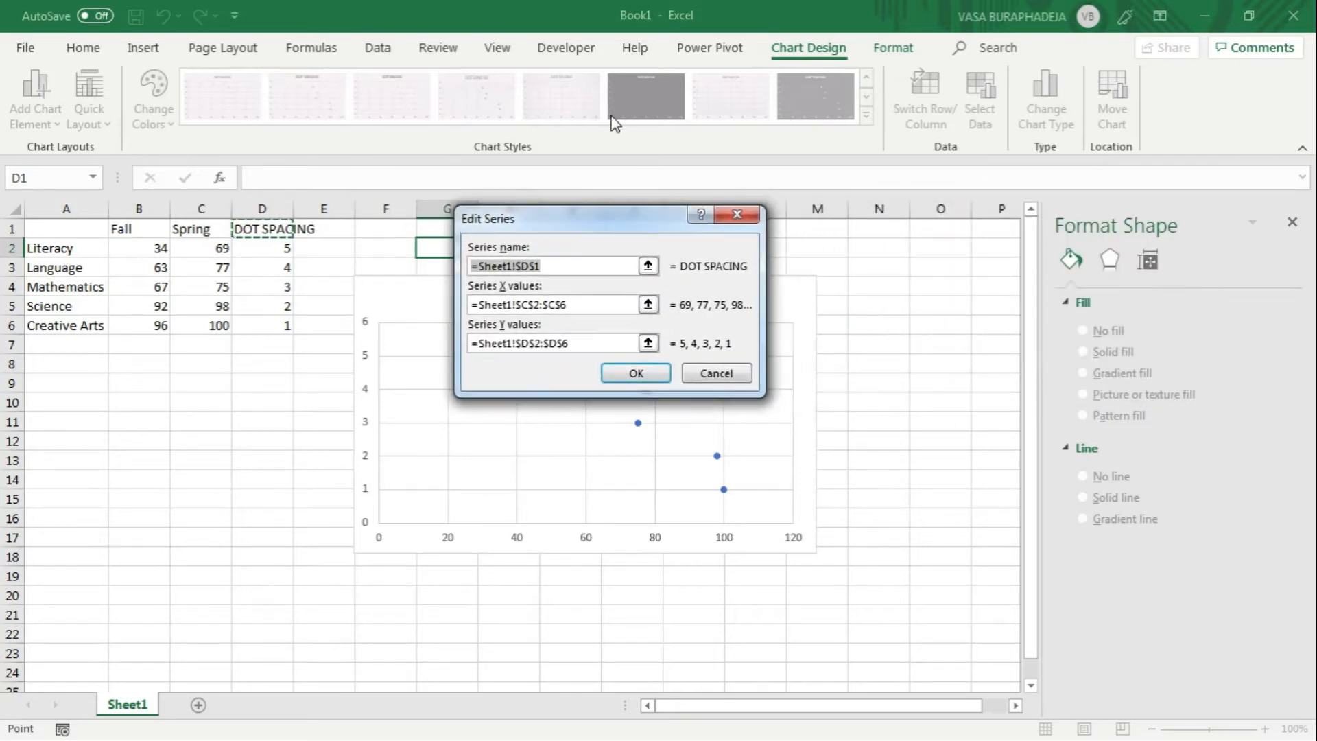
pyautogui.click(568, 266)
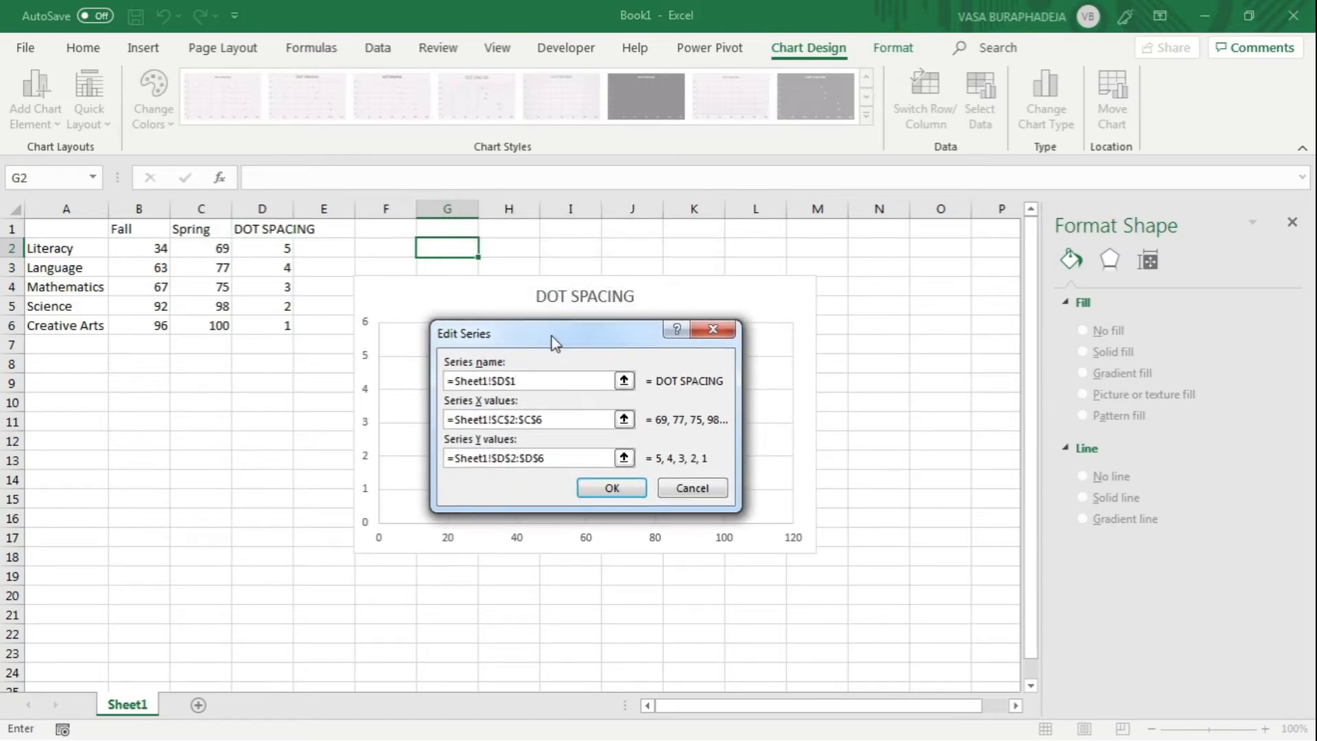
pyautogui.moveTo(566, 334); pyautogui.dragTo(565, 327)
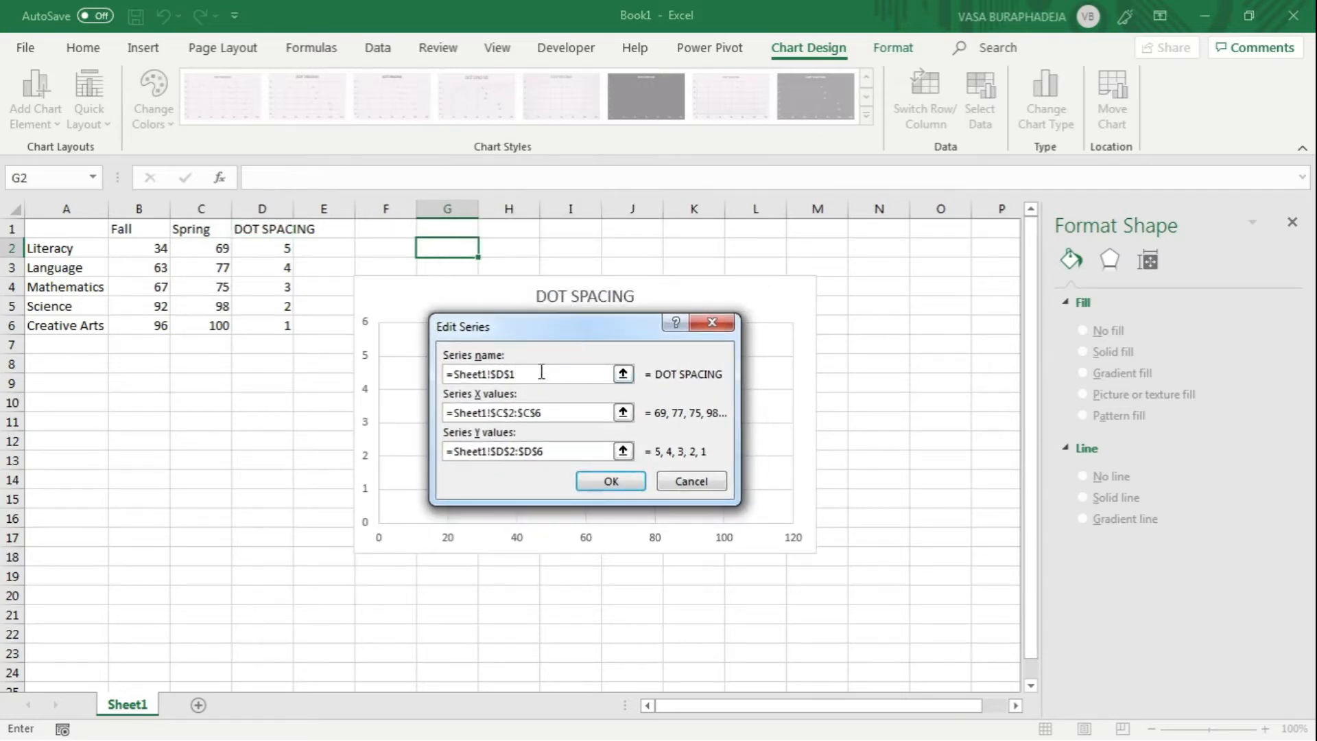
pyautogui.moveTo(557, 336); pyautogui.dragTo(646, 221)
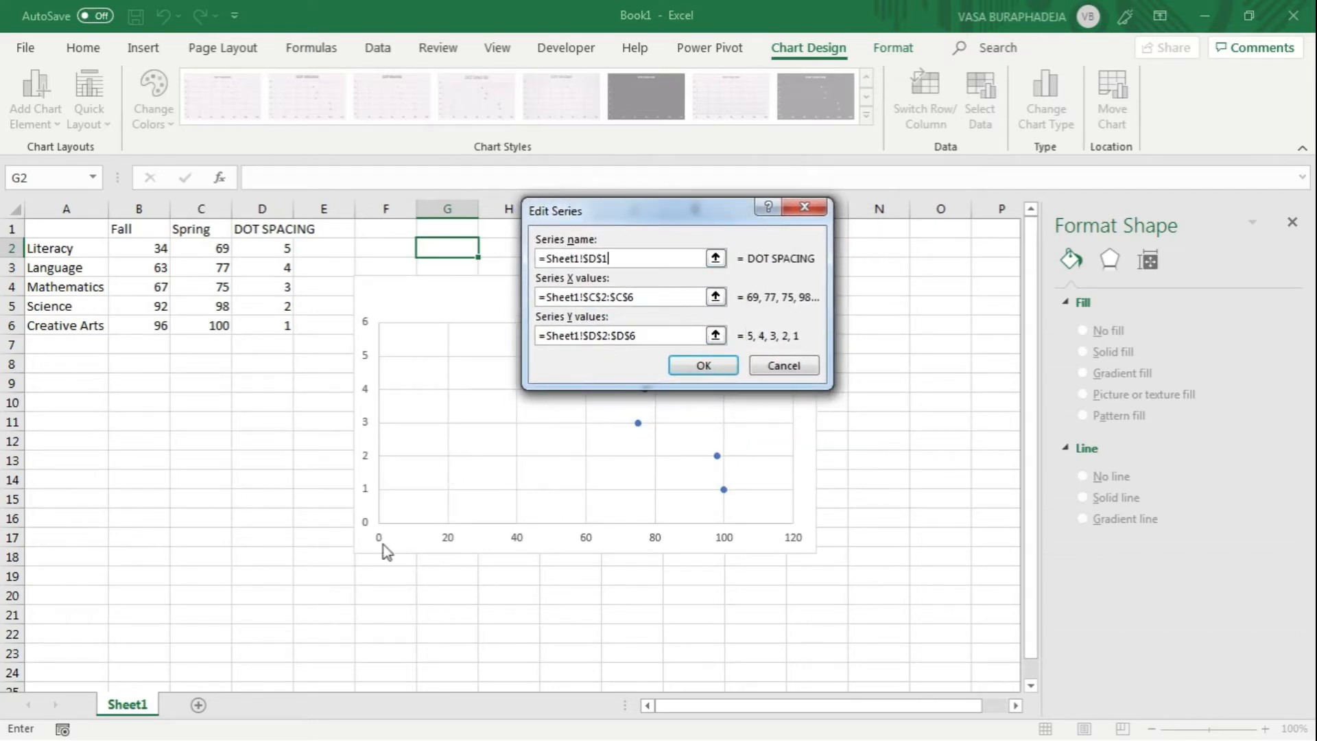
pyautogui.moveTo(635, 219); pyautogui.dragTo(525, 164)
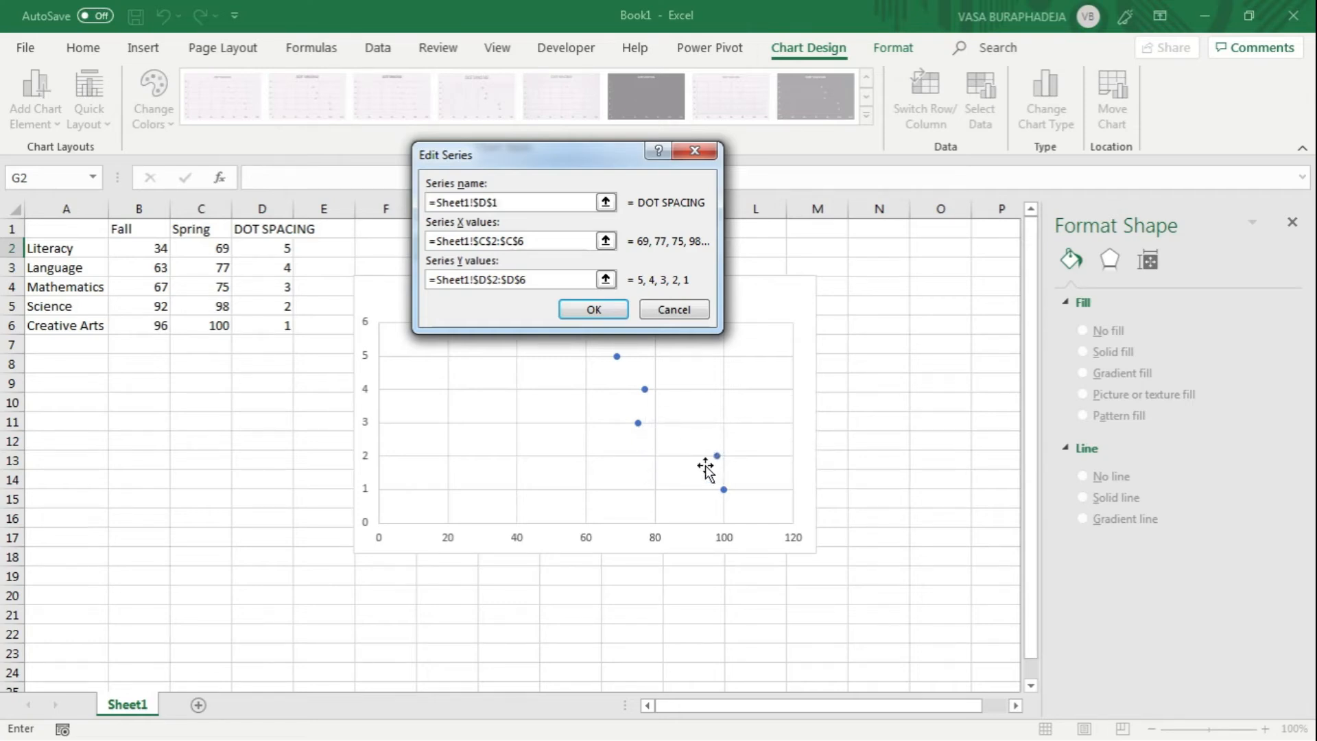
pyautogui.moveTo(725, 465)
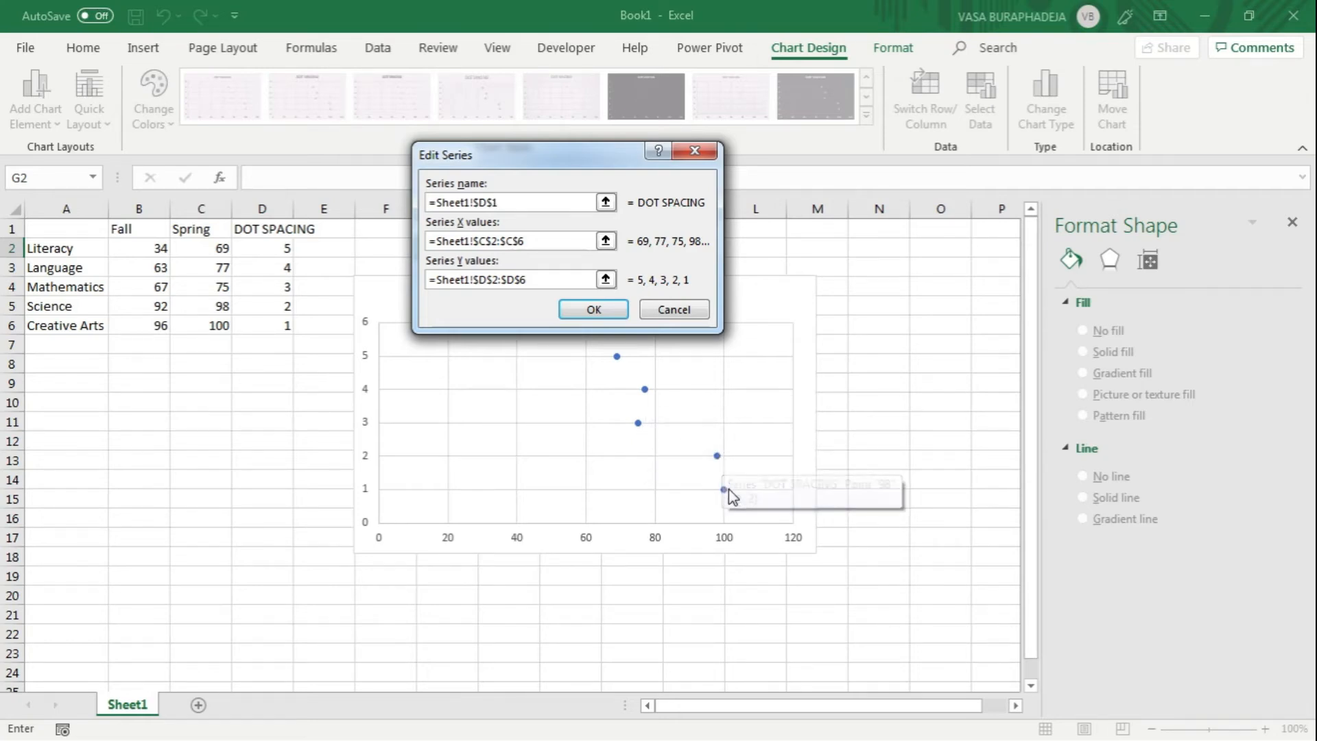
pyautogui.moveTo(723, 491)
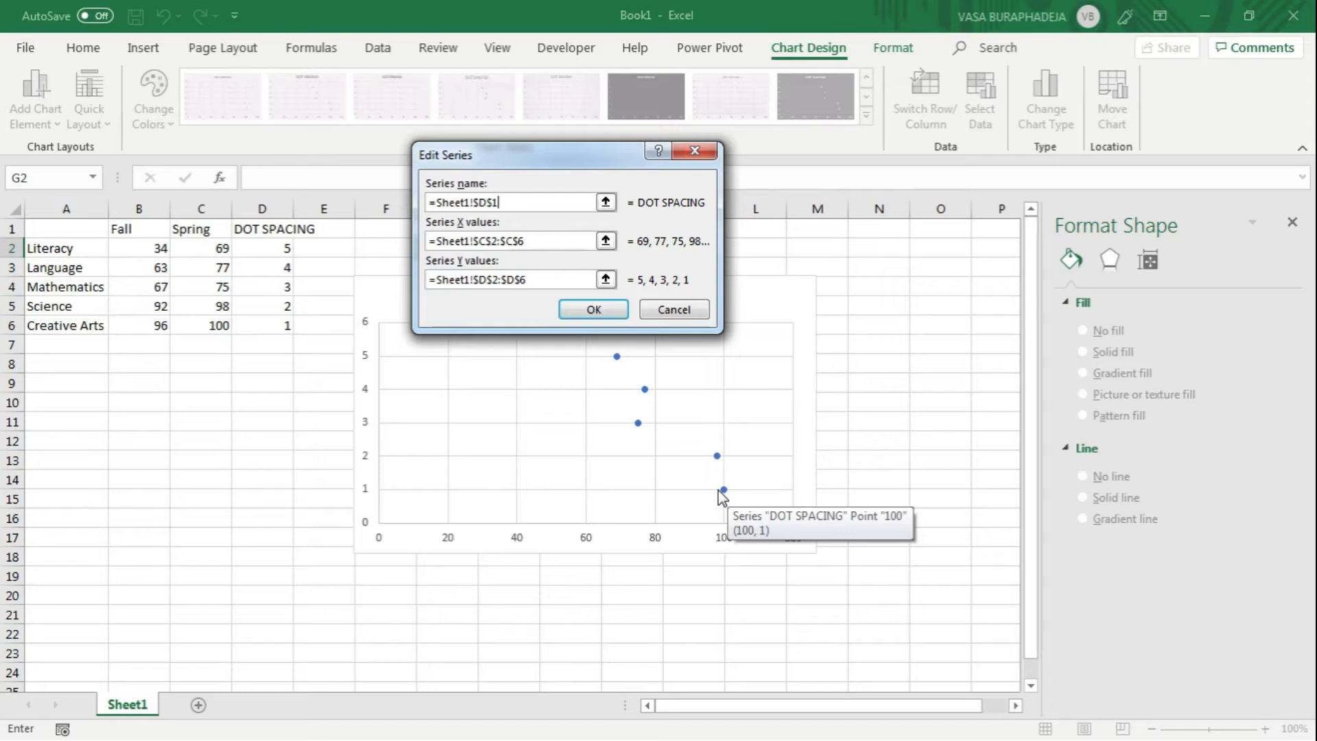
pyautogui.click(432, 240)
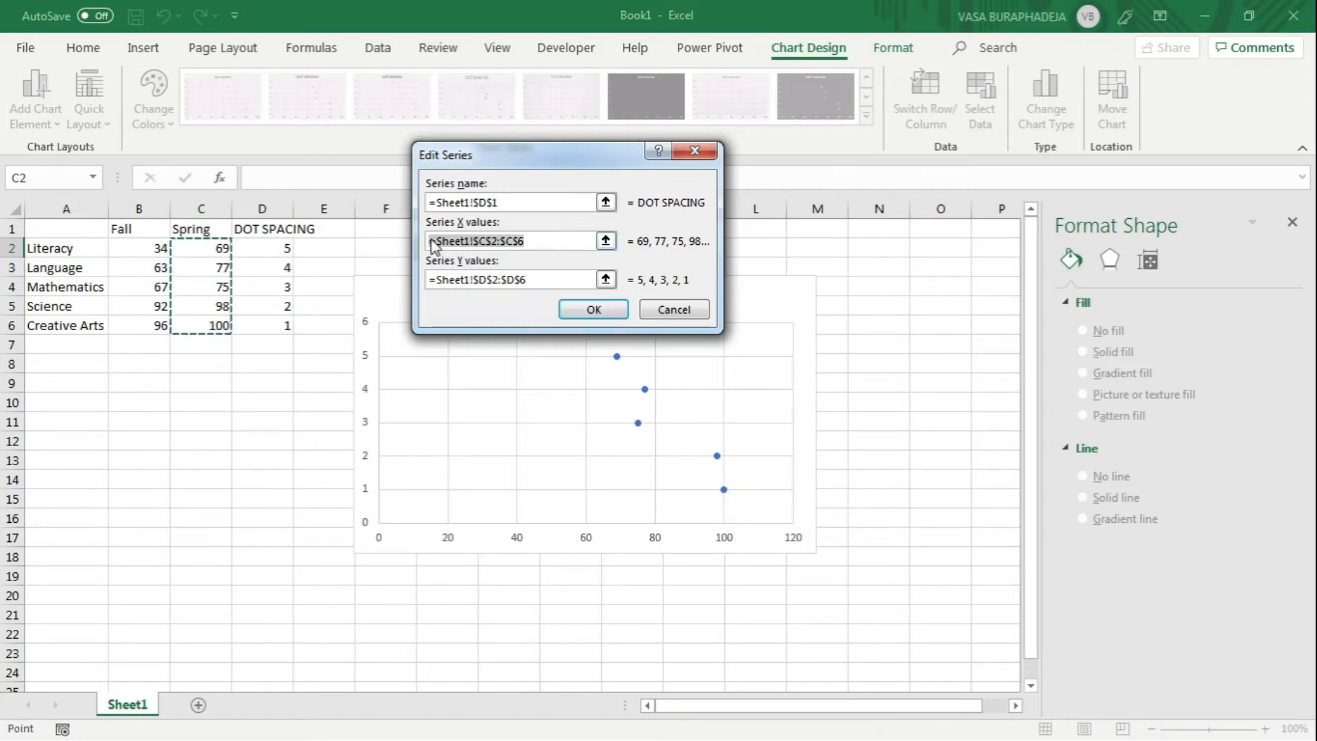
pyautogui.click(545, 240)
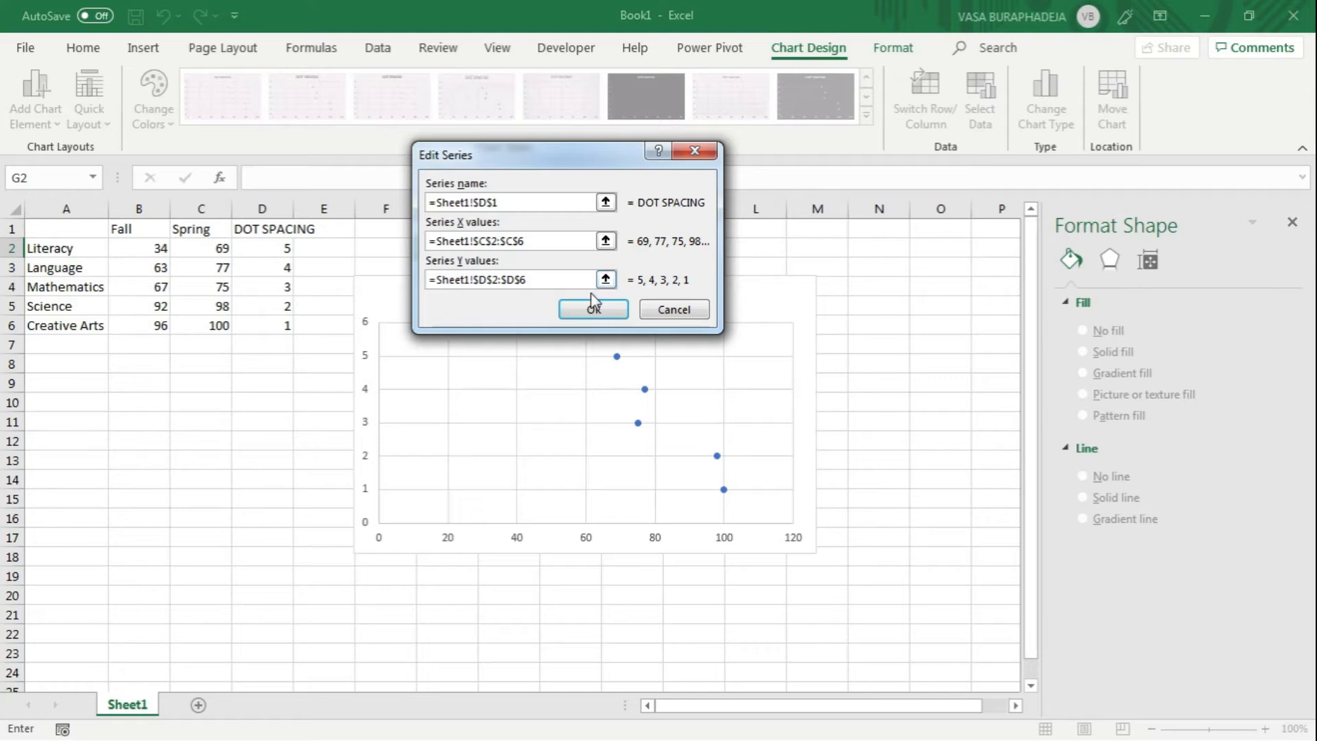
pyautogui.click(554, 279)
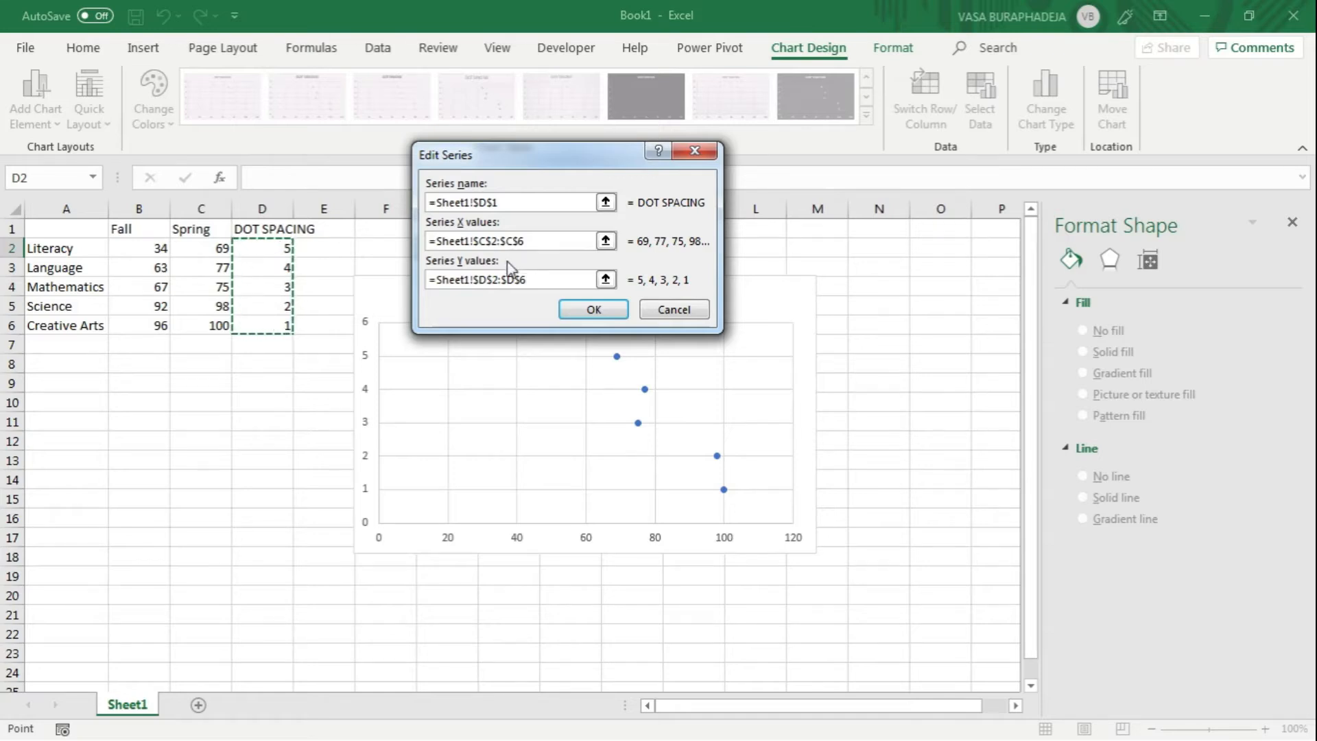
pyautogui.click(670, 320)
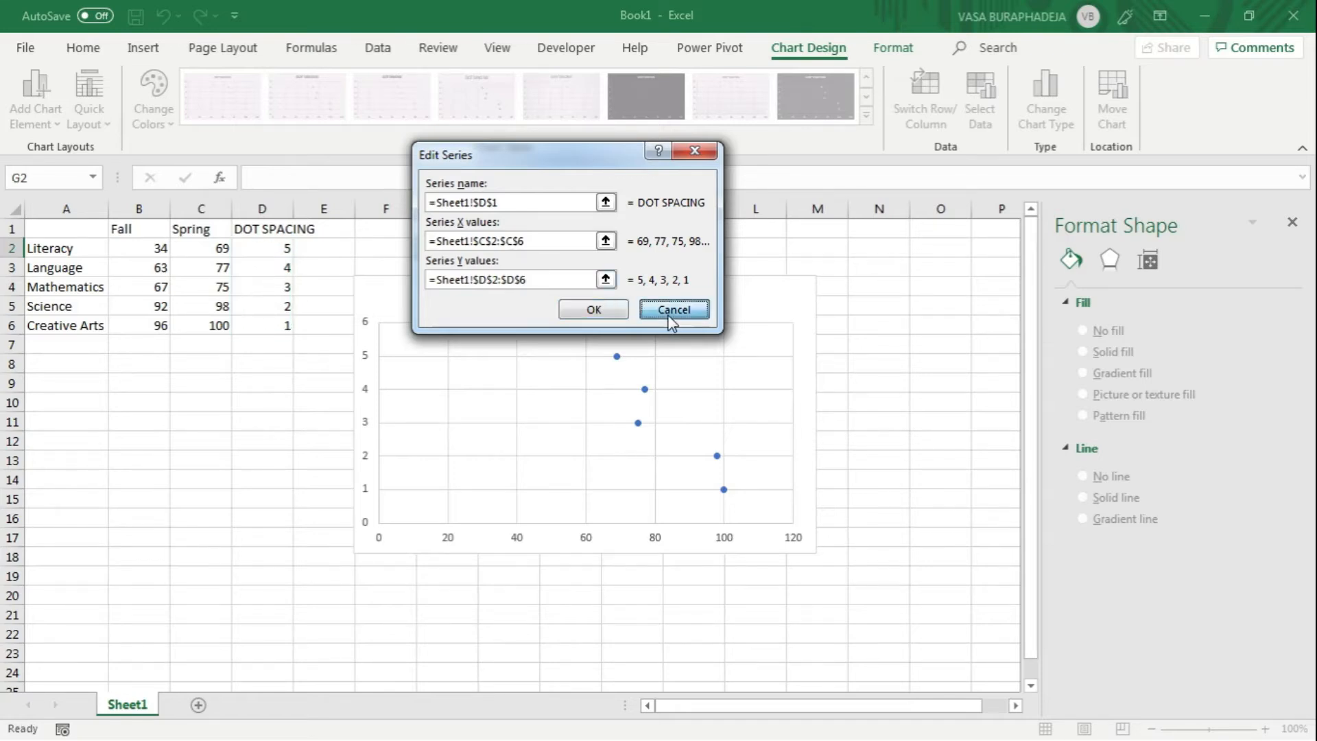
# Step: Add a second series to the chart, taking its name from the Fall header in cell B1
pyautogui.moveTo(613, 195); pyautogui.dragTo(689, 177)
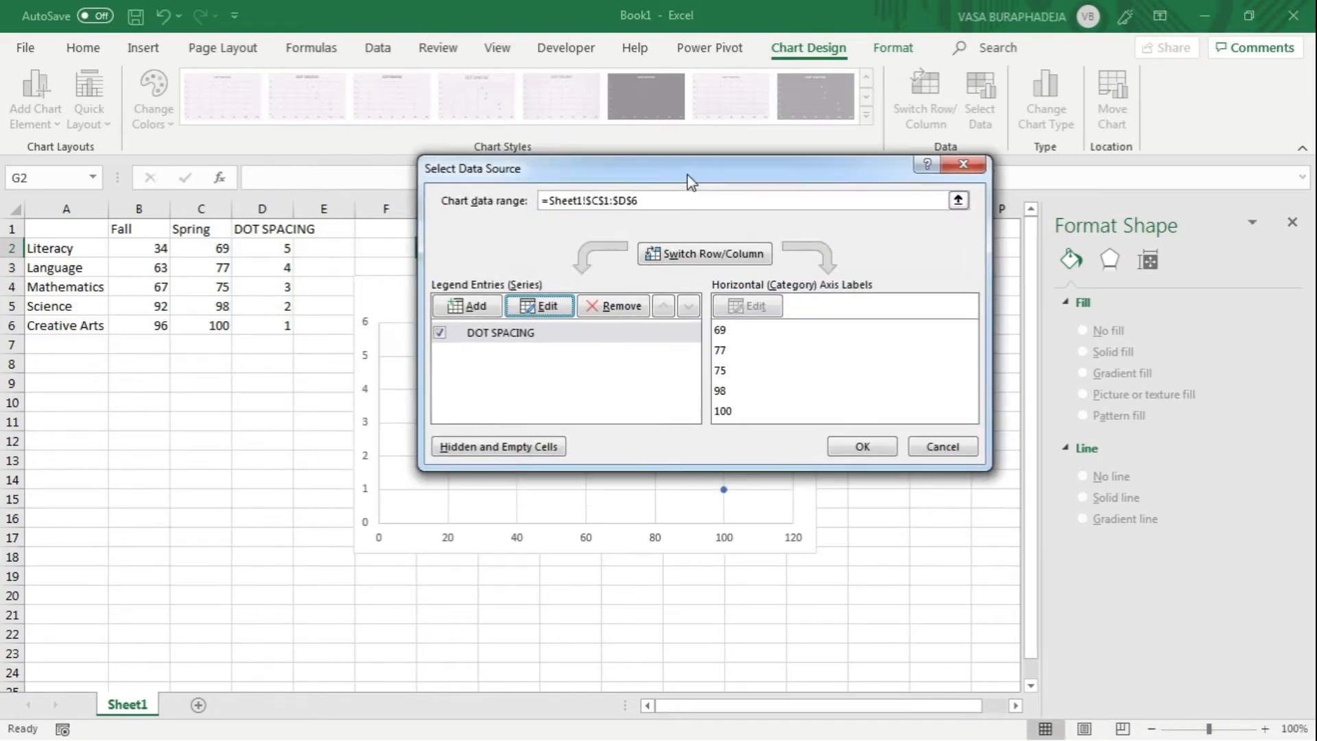
pyautogui.click(465, 307)
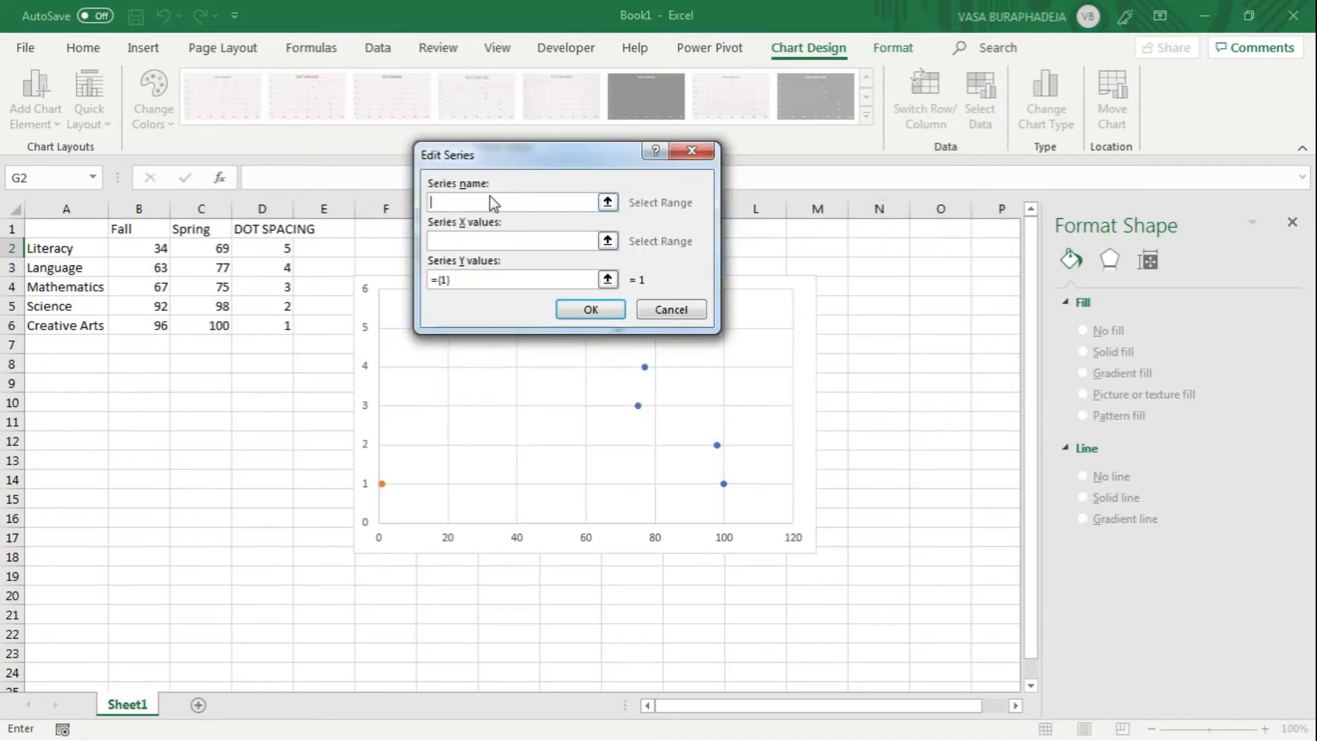
pyautogui.click(608, 203)
pyautogui.click(133, 229)
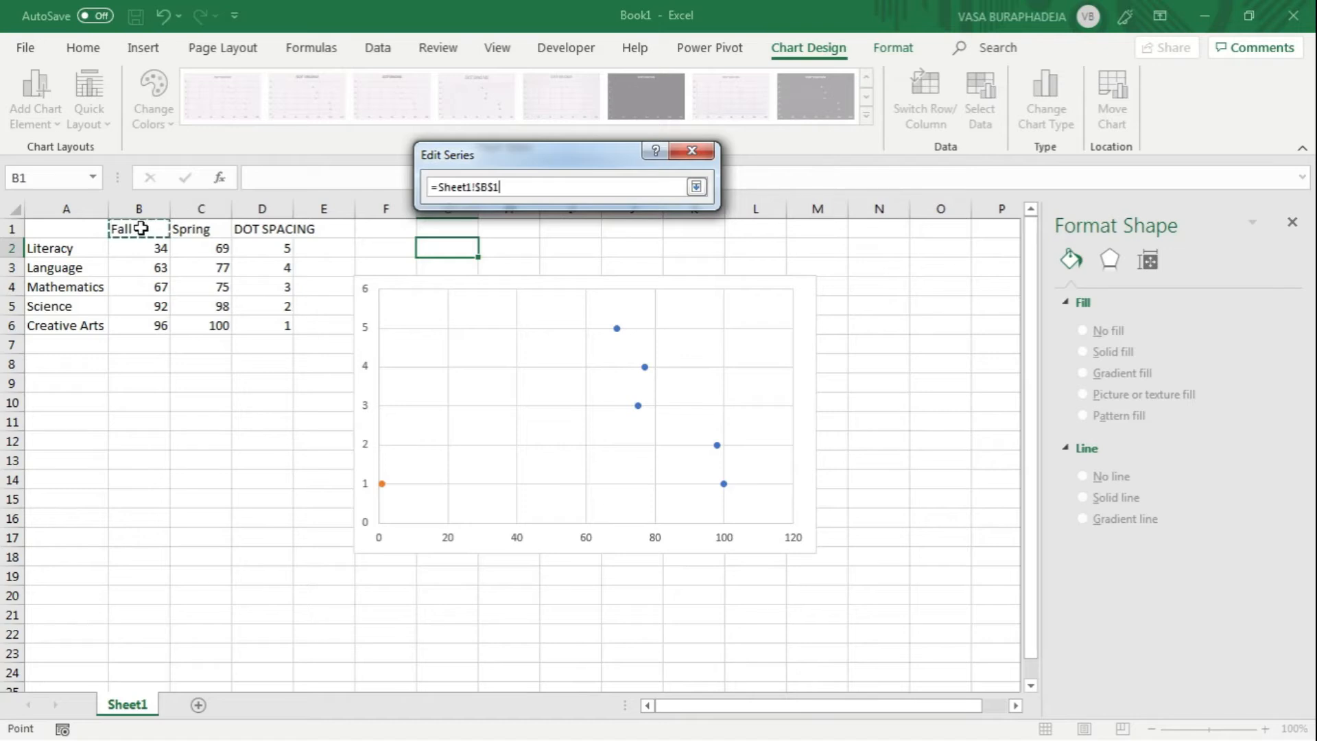
pyautogui.click(698, 187)
# Step: Set the new Fall series' X values to the Fall scores in B2:B6
pyautogui.click(510, 243)
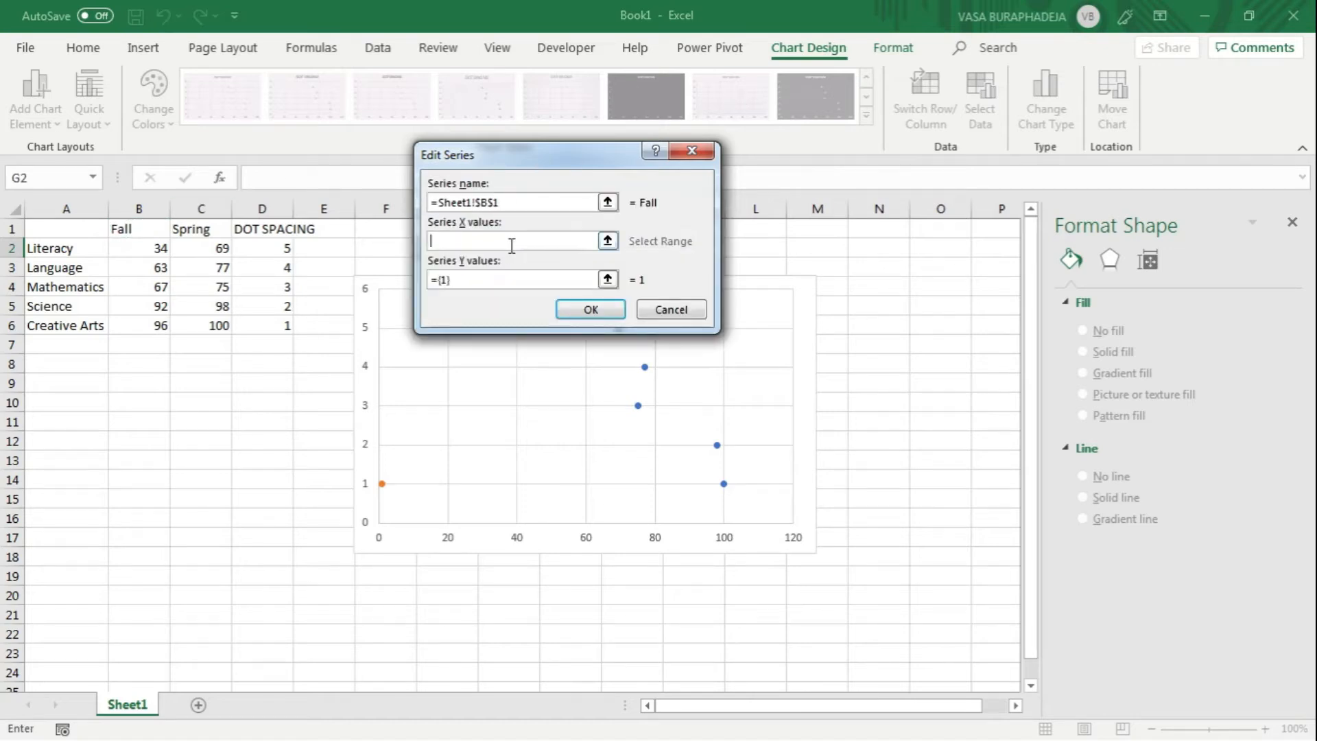
pyautogui.click(608, 241)
pyautogui.moveTo(157, 248); pyautogui.dragTo(155, 325)
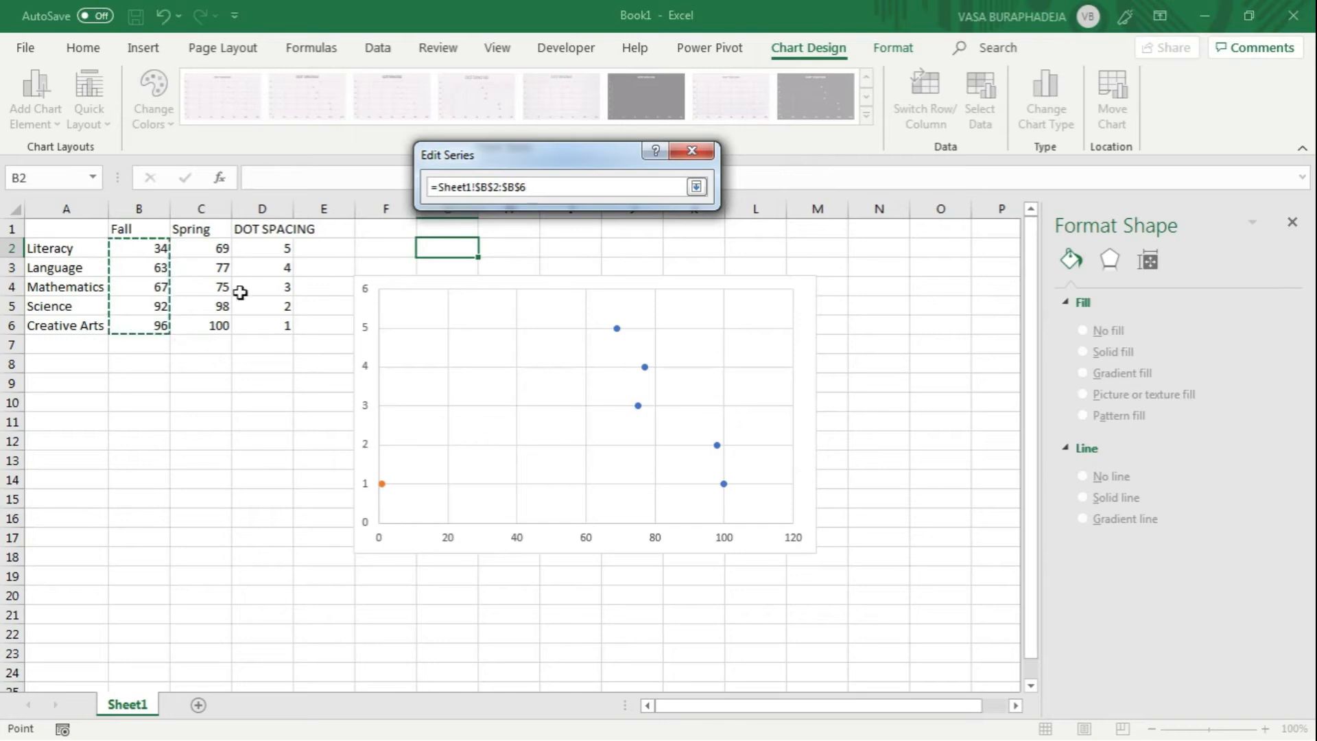
pyautogui.click(696, 186)
# Step: Set the Fall series' Y values to the dot spacing numbers in D2:D6 and apply the chart's data source changes
pyautogui.click(524, 277)
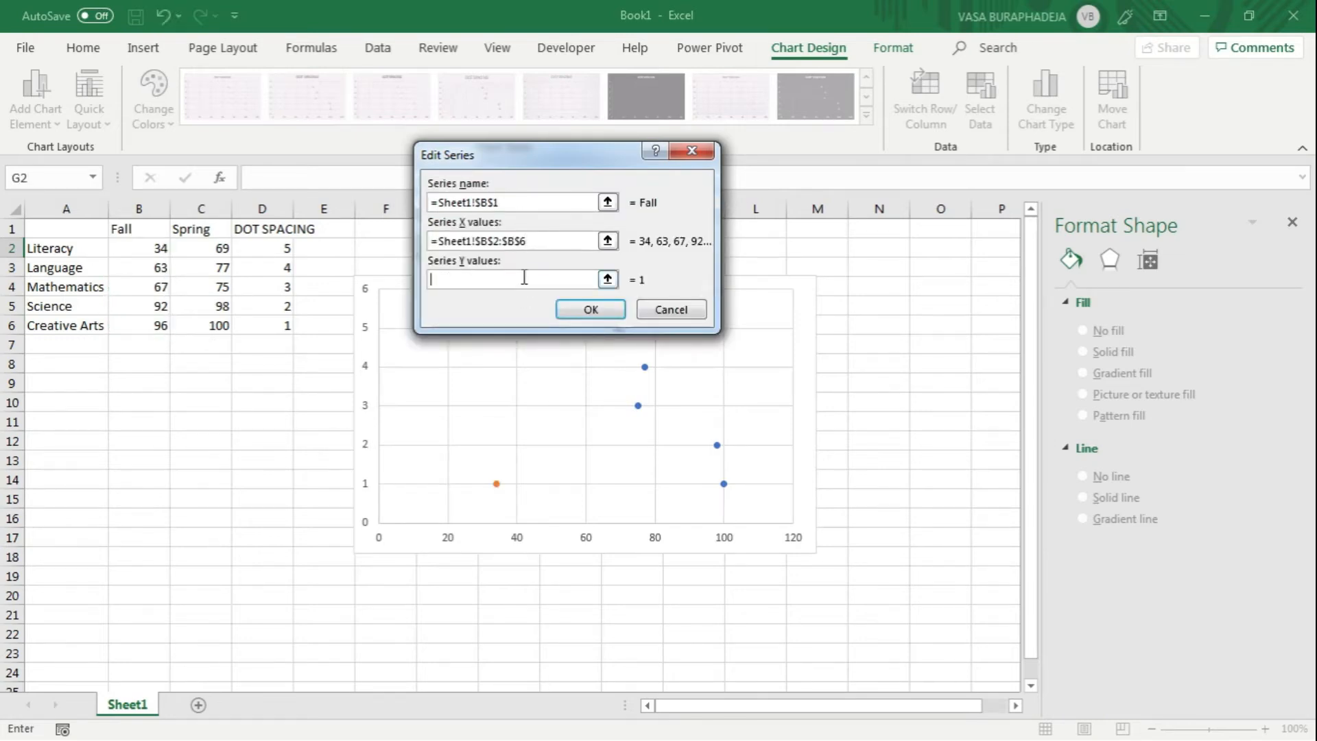
pyautogui.click(607, 280)
pyautogui.moveTo(267, 238); pyautogui.dragTo(264, 328)
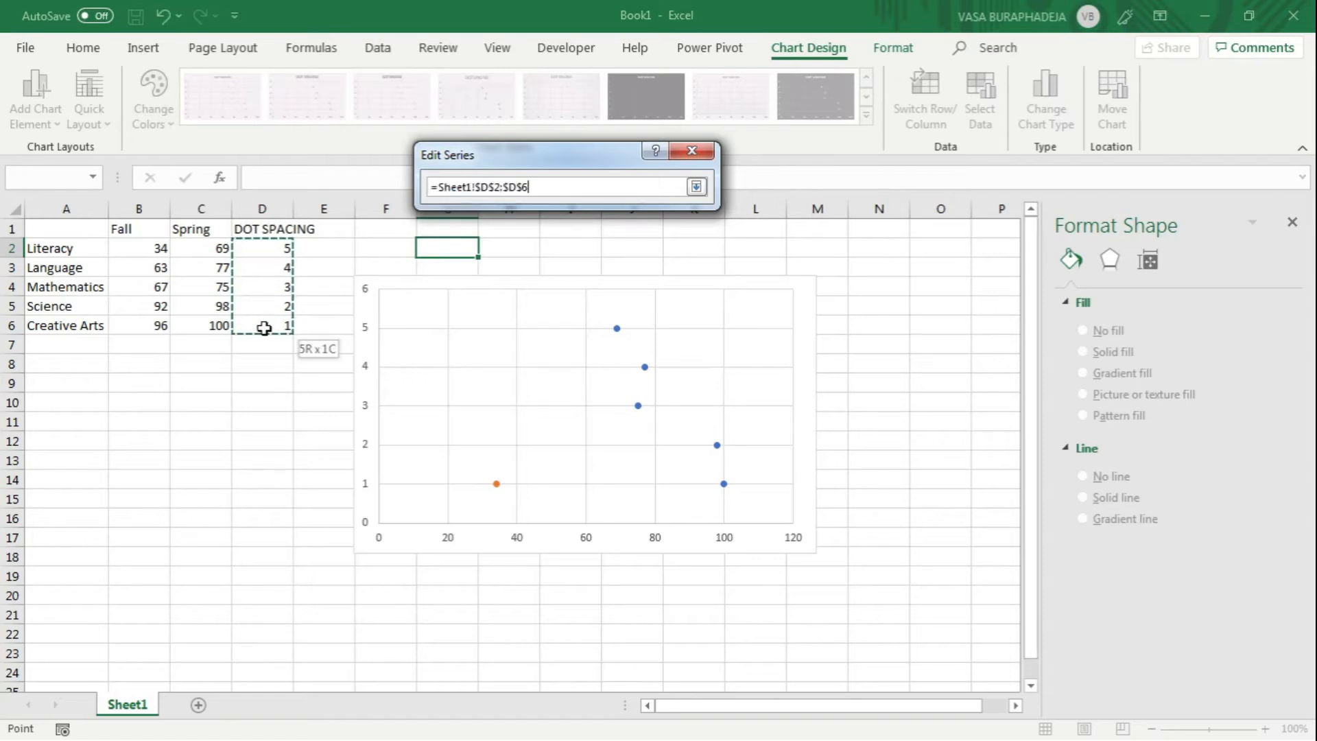
pyautogui.click(696, 188)
pyautogui.moveTo(642, 168); pyautogui.dragTo(507, 117)
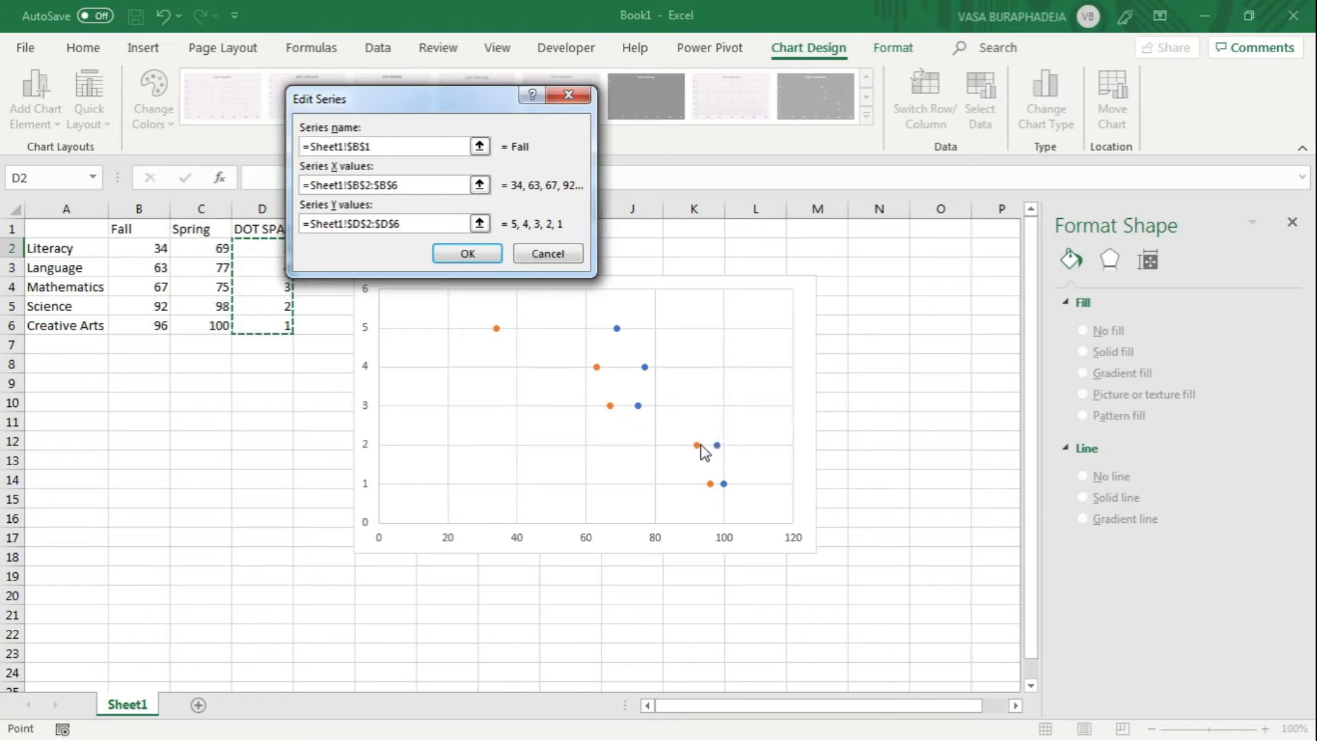
pyautogui.click(467, 254)
pyautogui.moveTo(568, 178); pyautogui.dragTo(459, 224)
pyautogui.click(696, 508)
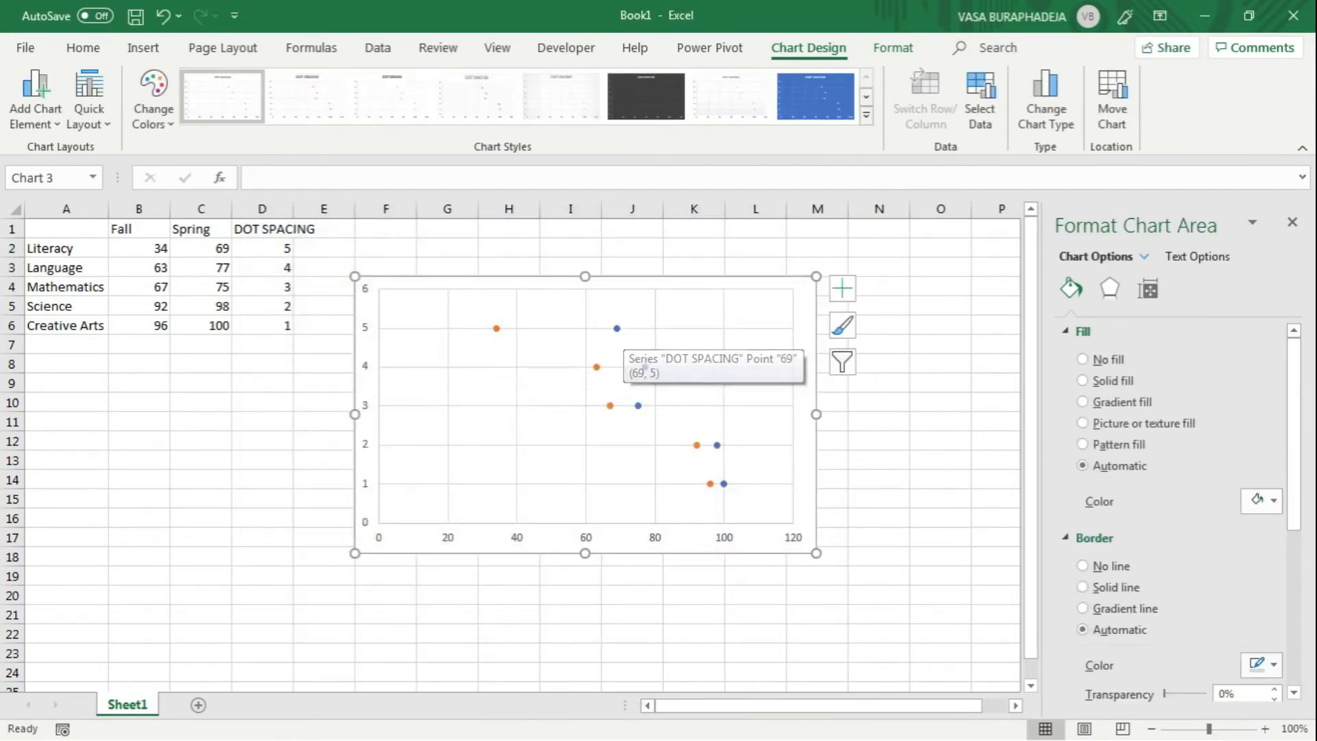
pyautogui.moveTo(500, 329)
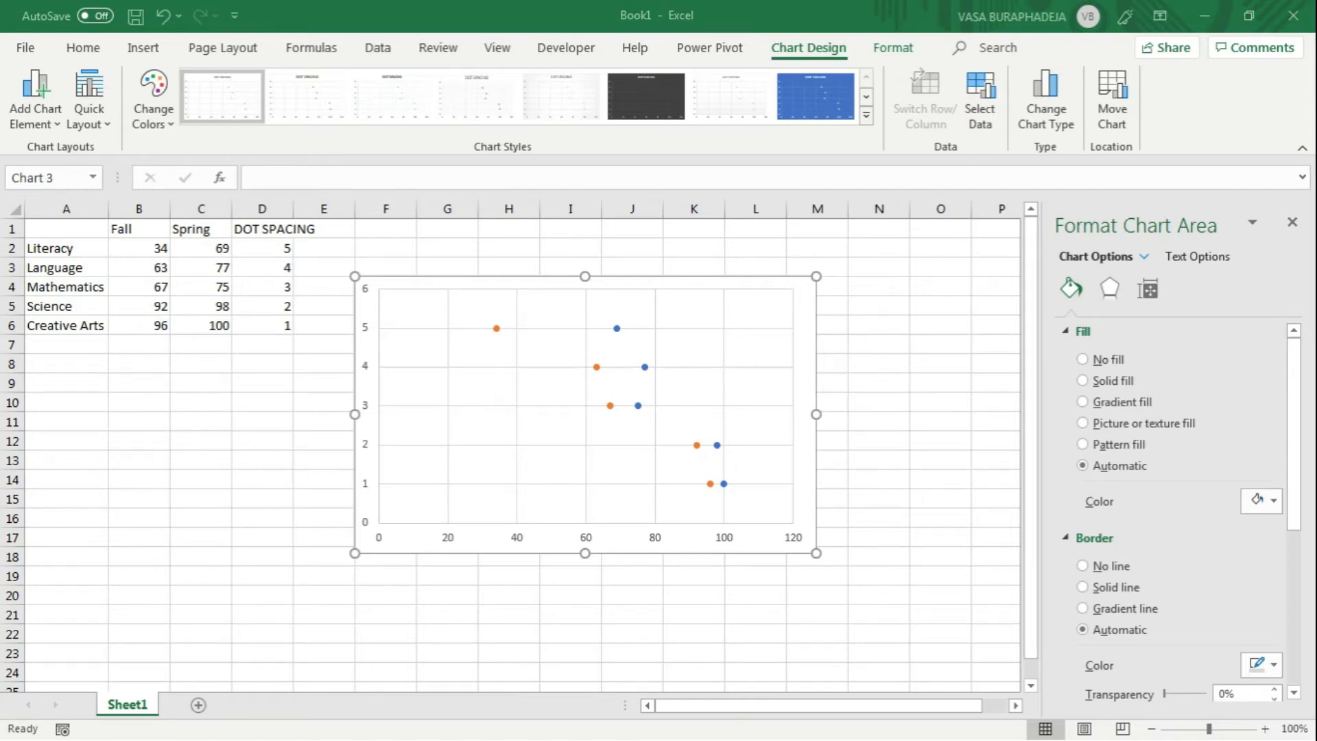
# Step: Give the Fall series built-in circle markers with a size of 14
pyautogui.click(497, 328)
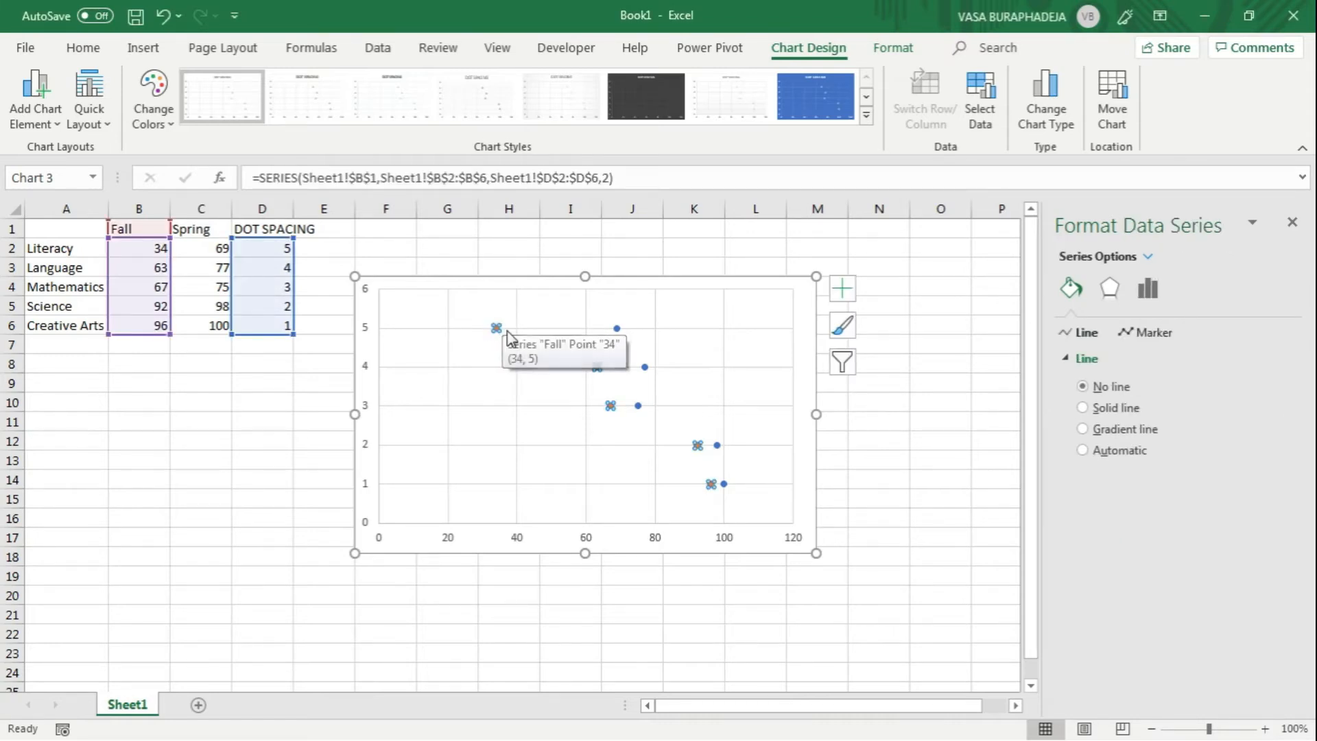
pyautogui.click(1153, 333)
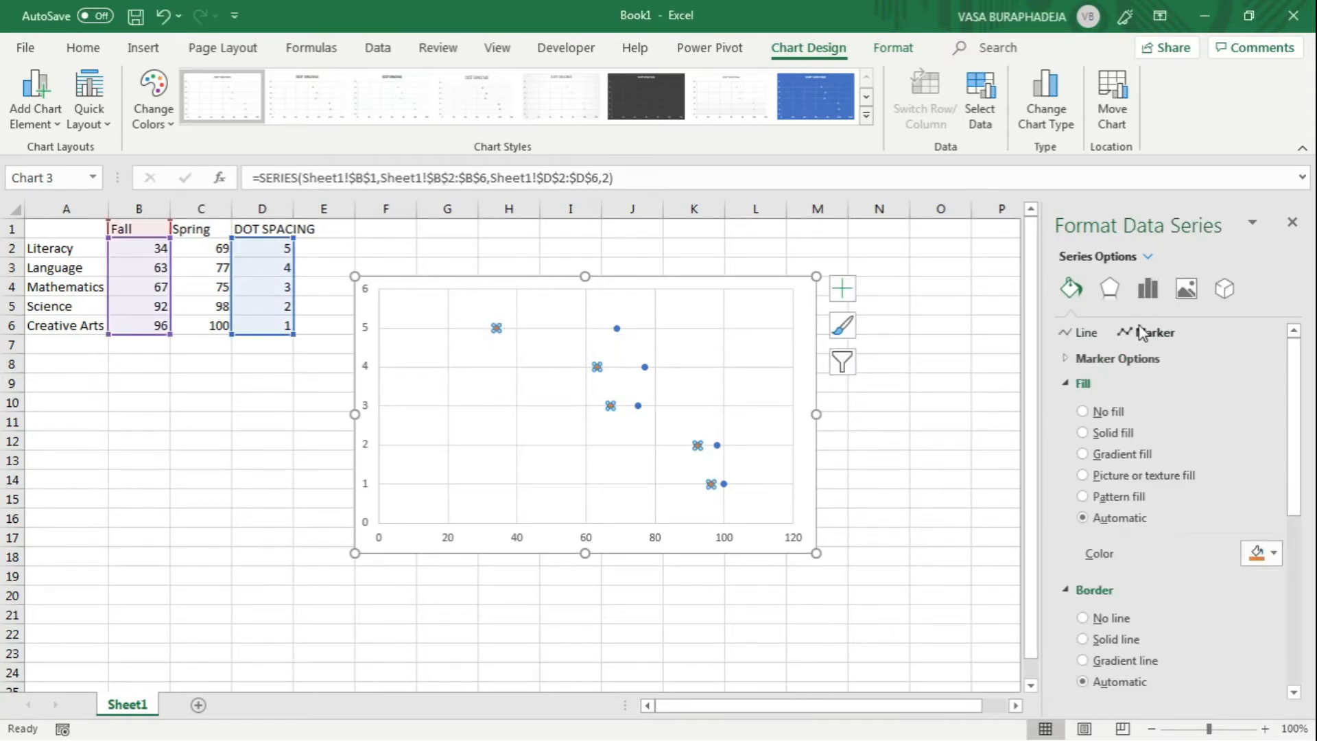
pyautogui.click(1104, 364)
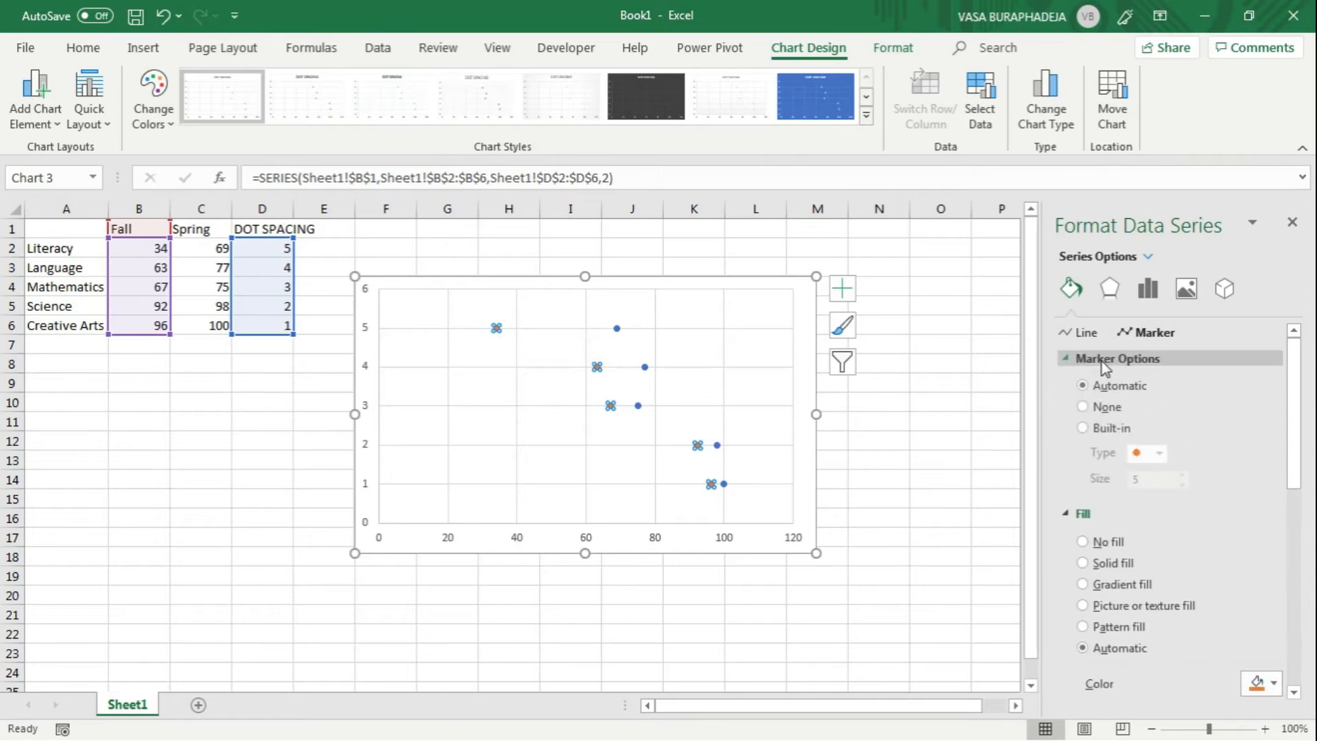
pyautogui.click(1128, 428)
pyautogui.click(1158, 453)
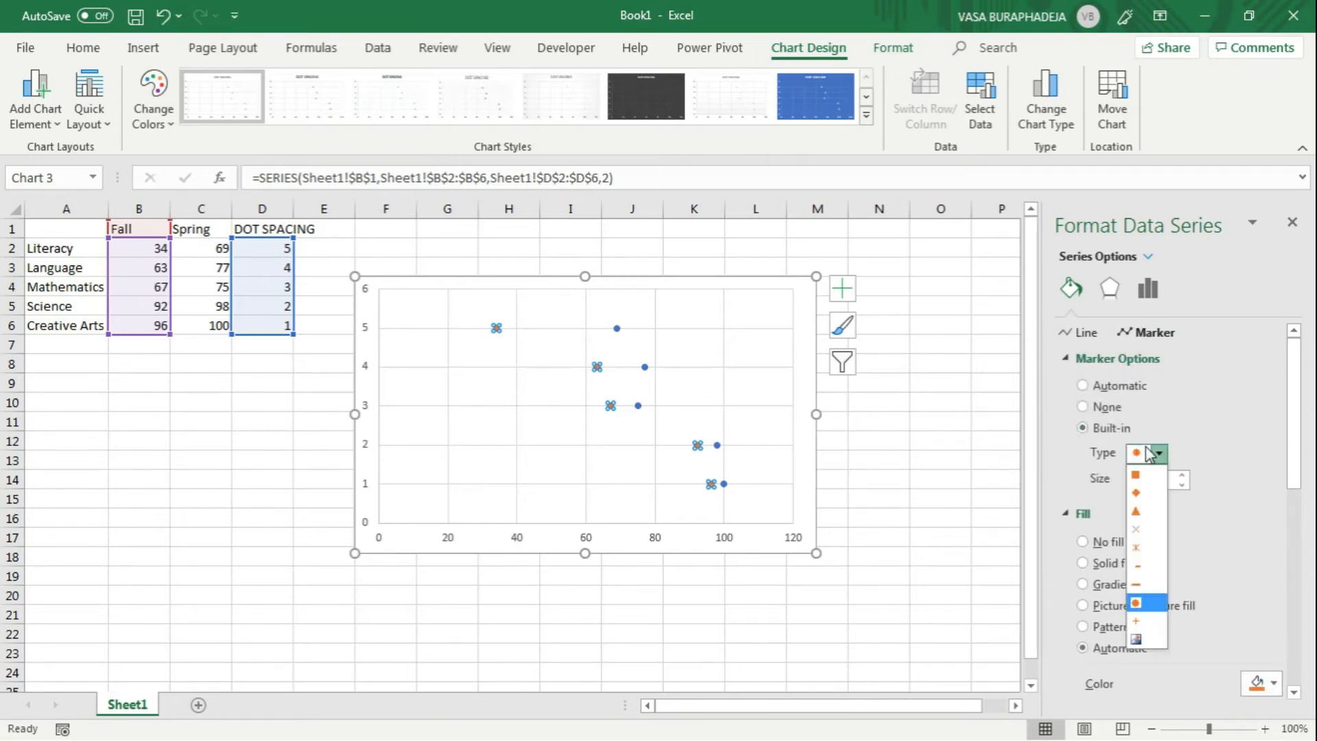
pyautogui.click(1135, 605)
pyautogui.click(1159, 482)
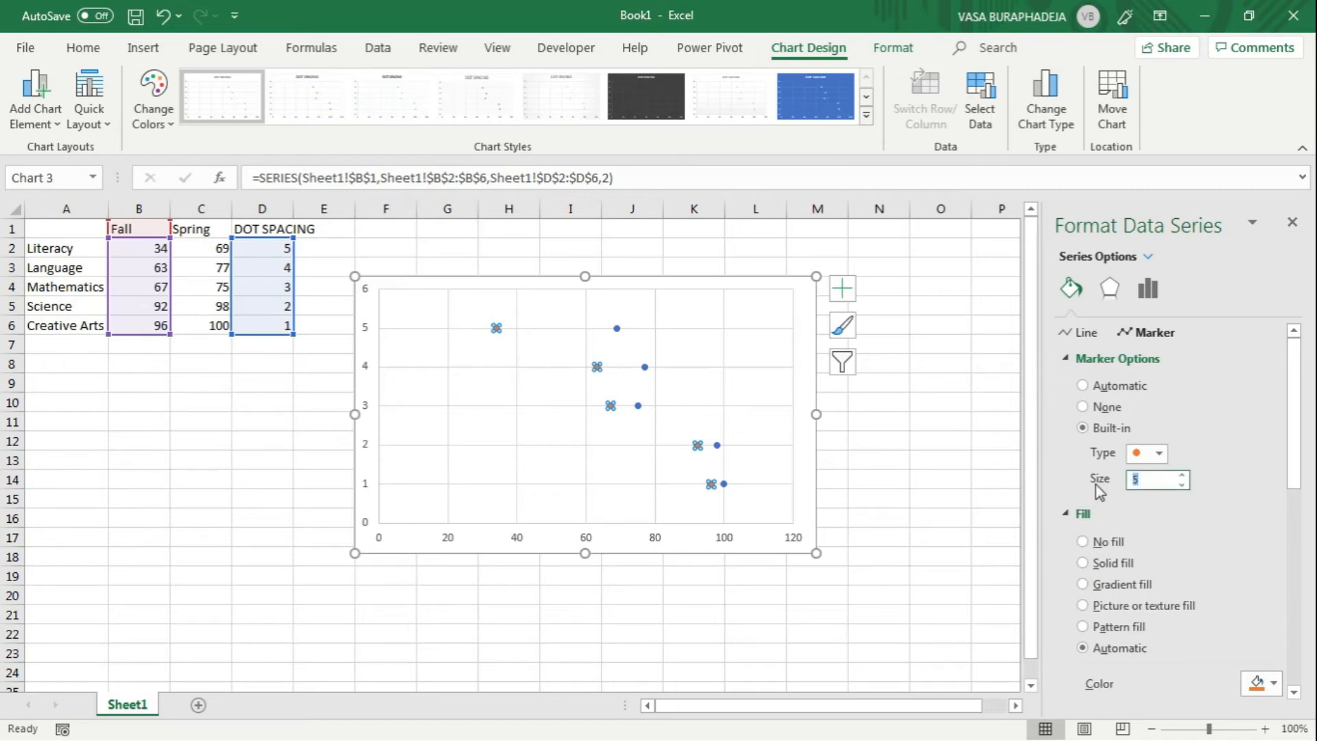
pyautogui.write('14')
pyautogui.click(1159, 455)
pyautogui.click(1160, 459)
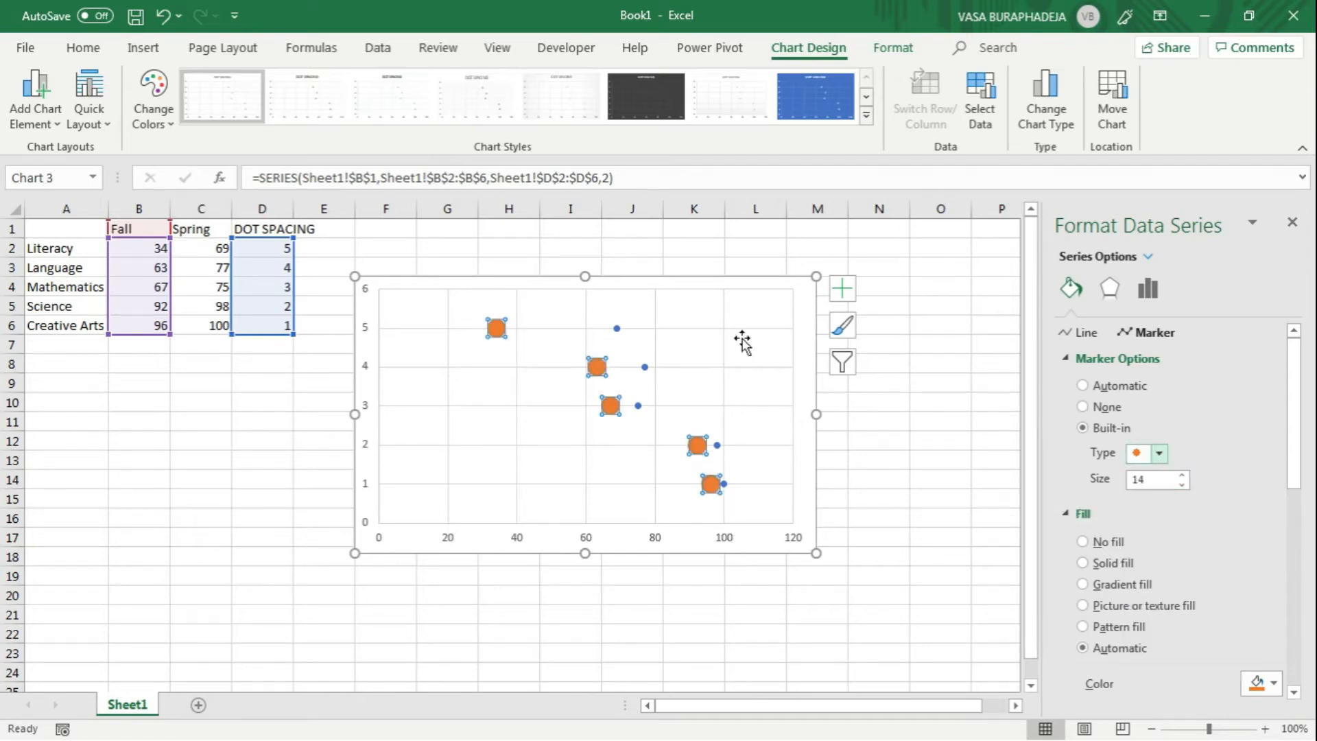
# Step: Fill the Fall series' markers with solid dark gray and remove their border line
pyautogui.click(1083, 426)
pyautogui.click(1082, 332)
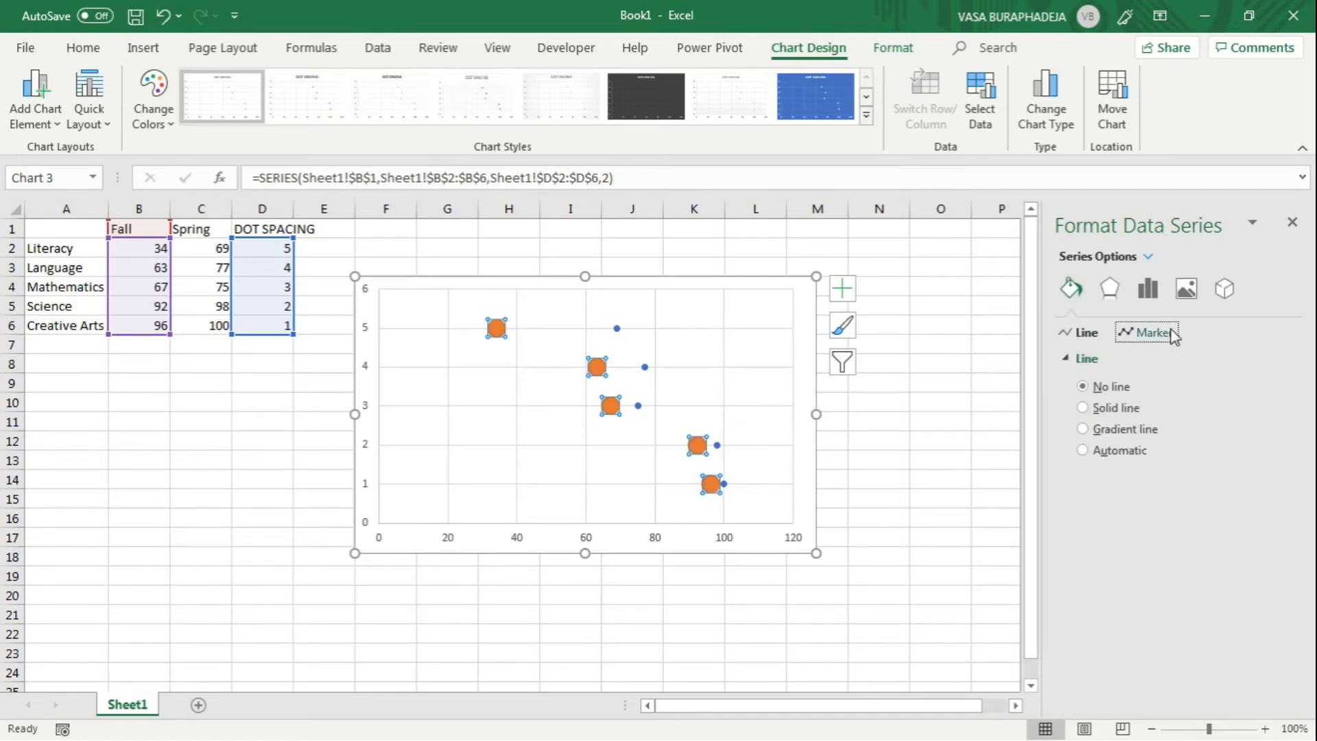
pyautogui.click(1170, 333)
pyautogui.click(1276, 554)
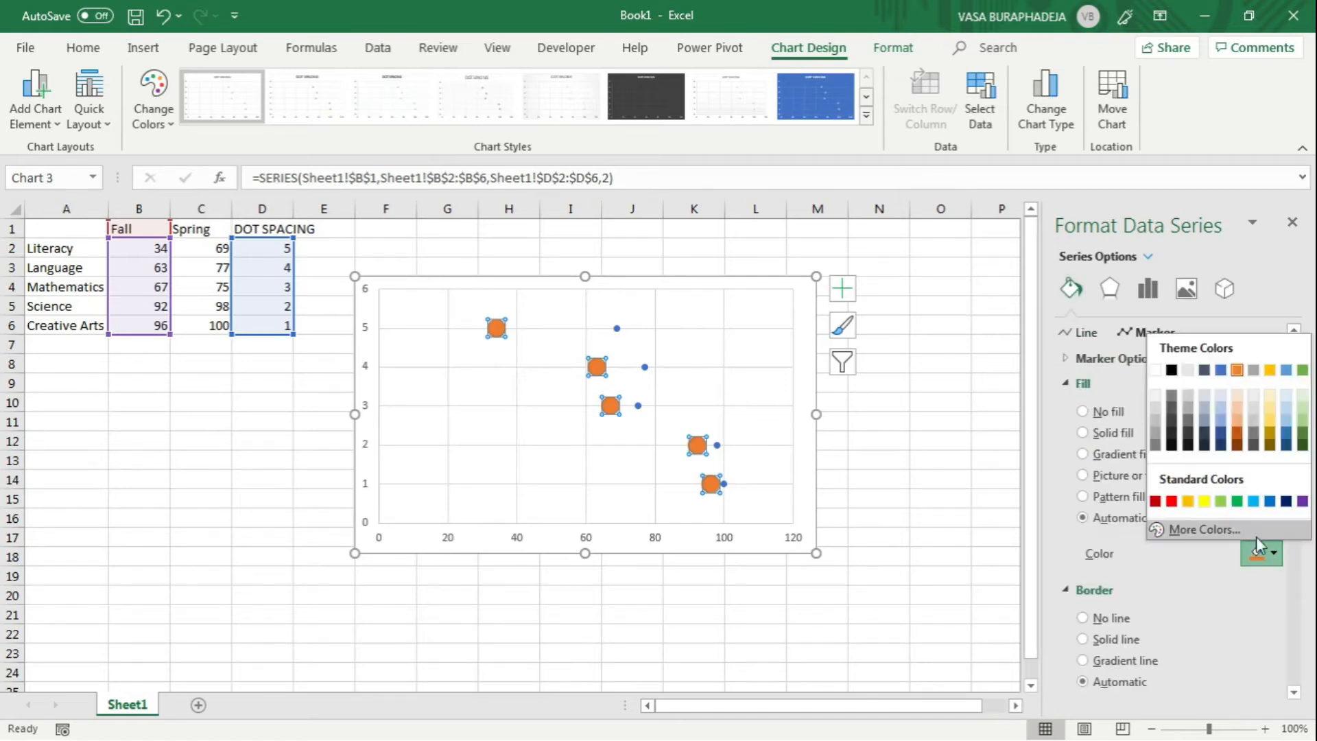
pyautogui.click(1171, 396)
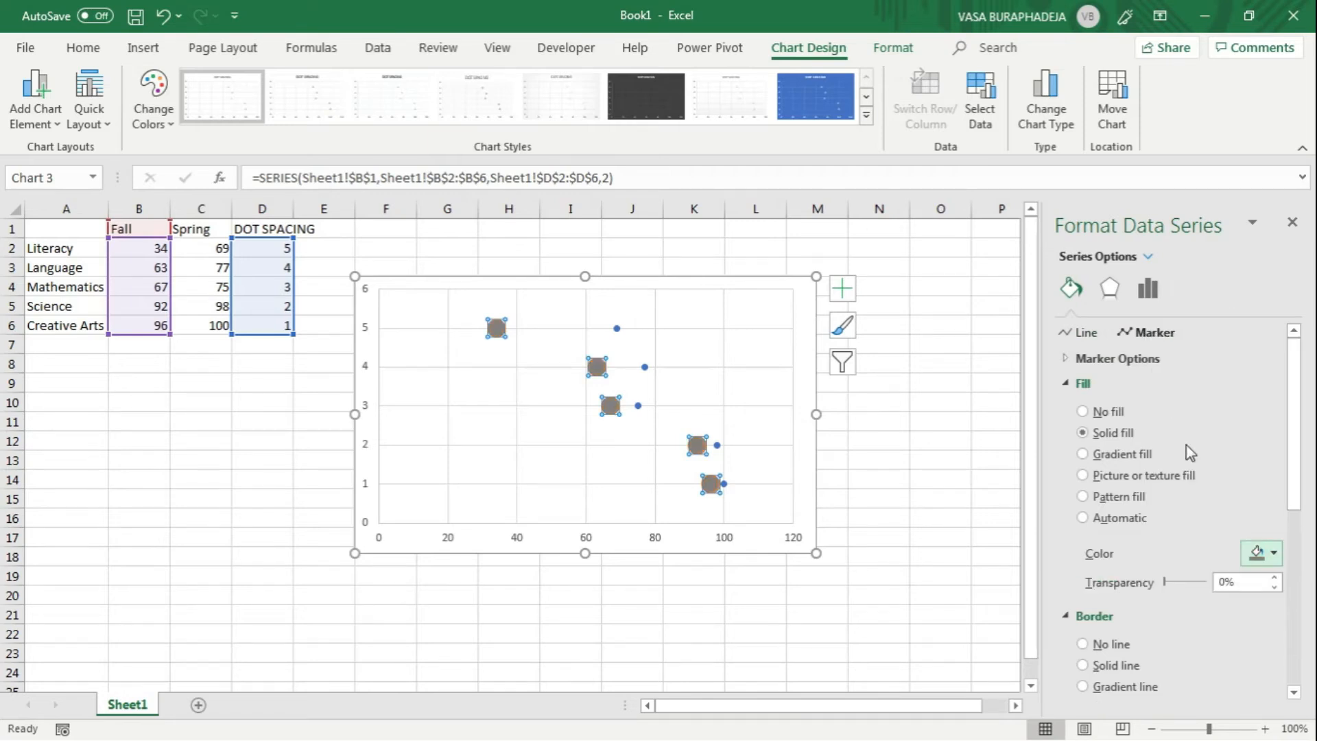
pyautogui.click(1111, 646)
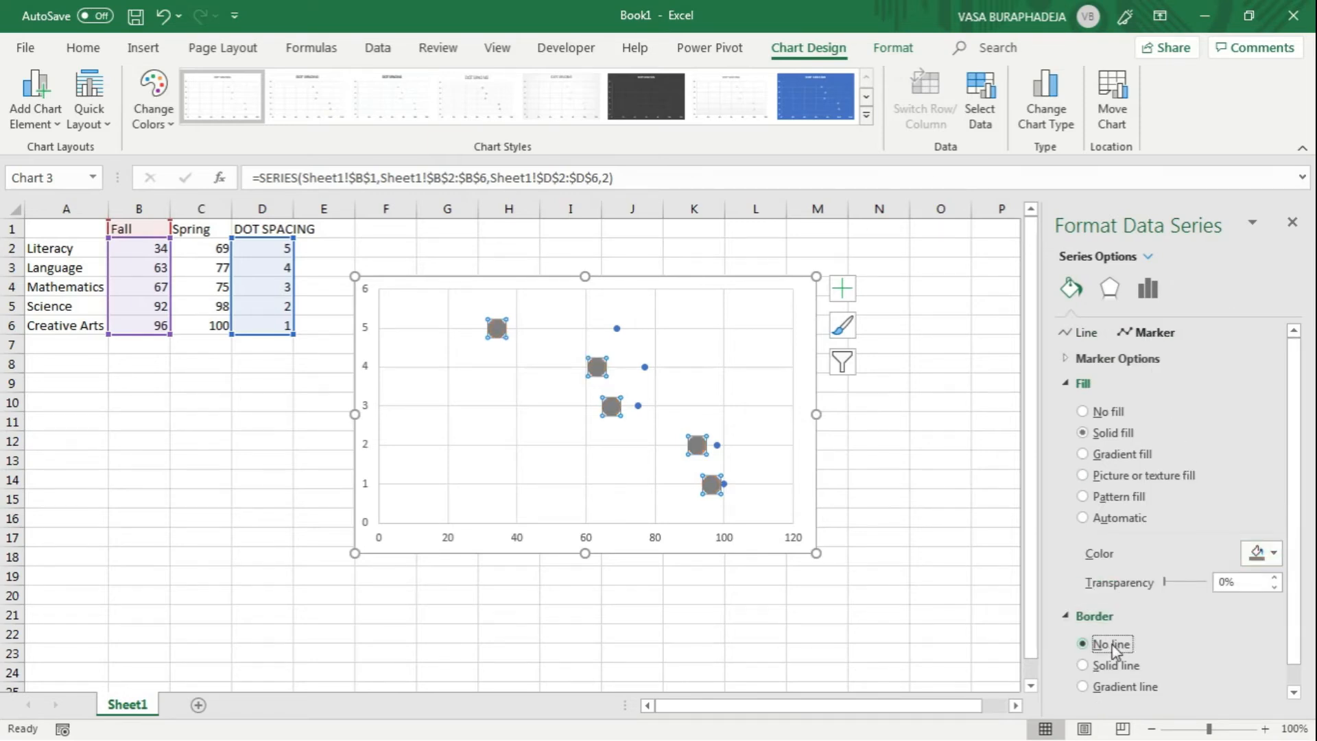
# Step: Give the blue series of Spring scores built-in circle markers with a size of 14
pyautogui.click(617, 329)
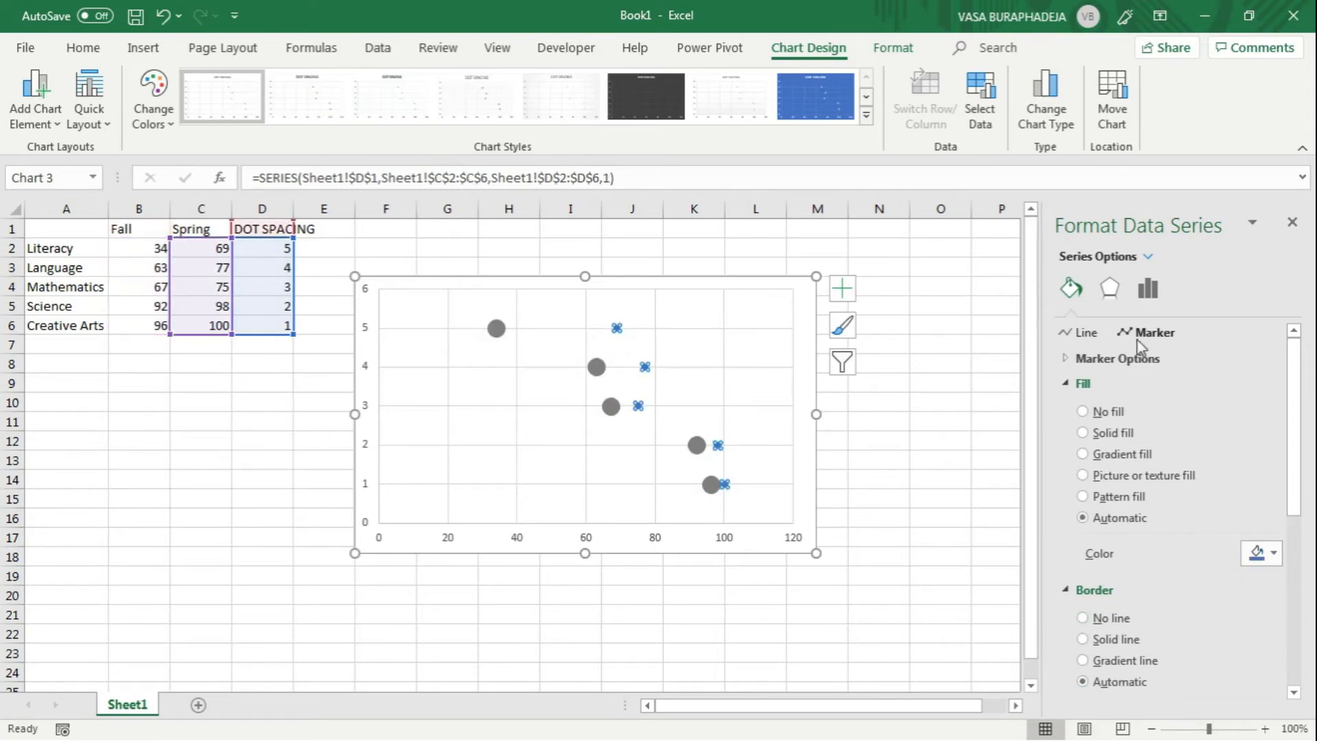
pyautogui.click(1122, 371)
pyautogui.click(1082, 427)
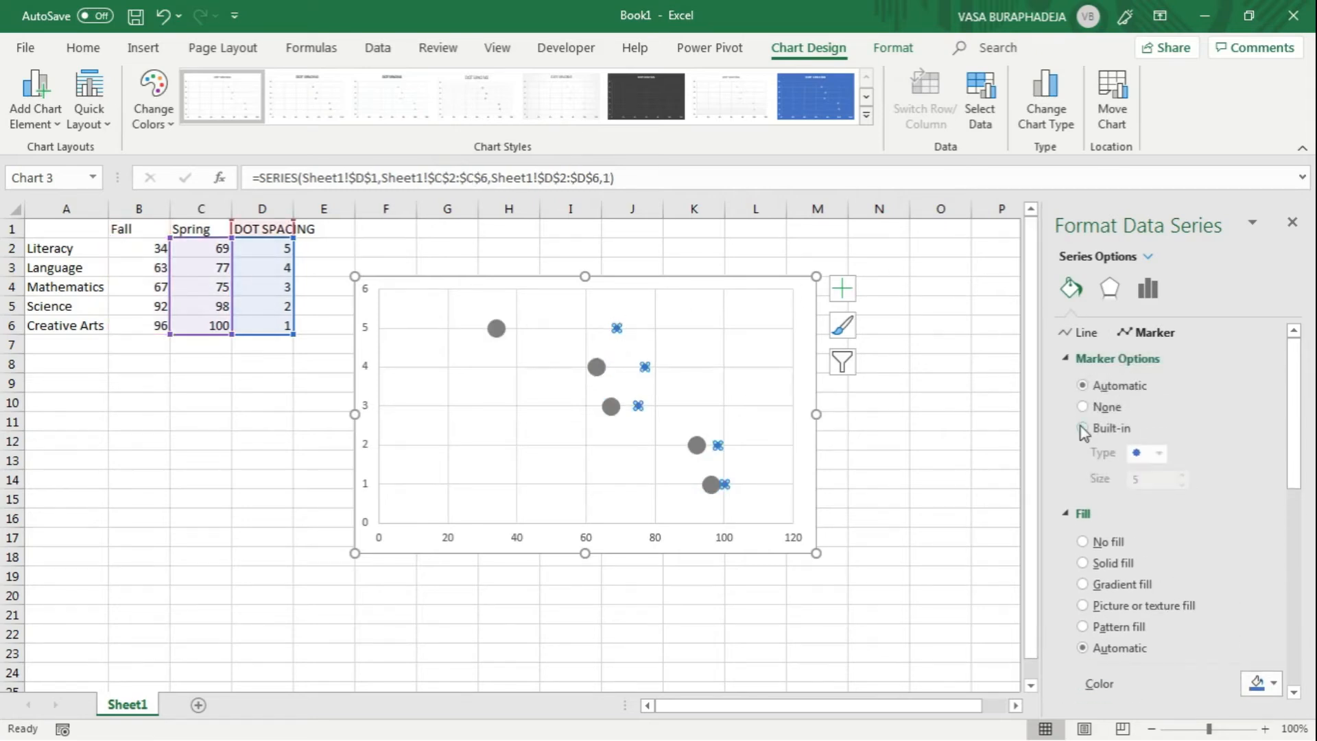
pyautogui.click(1158, 453)
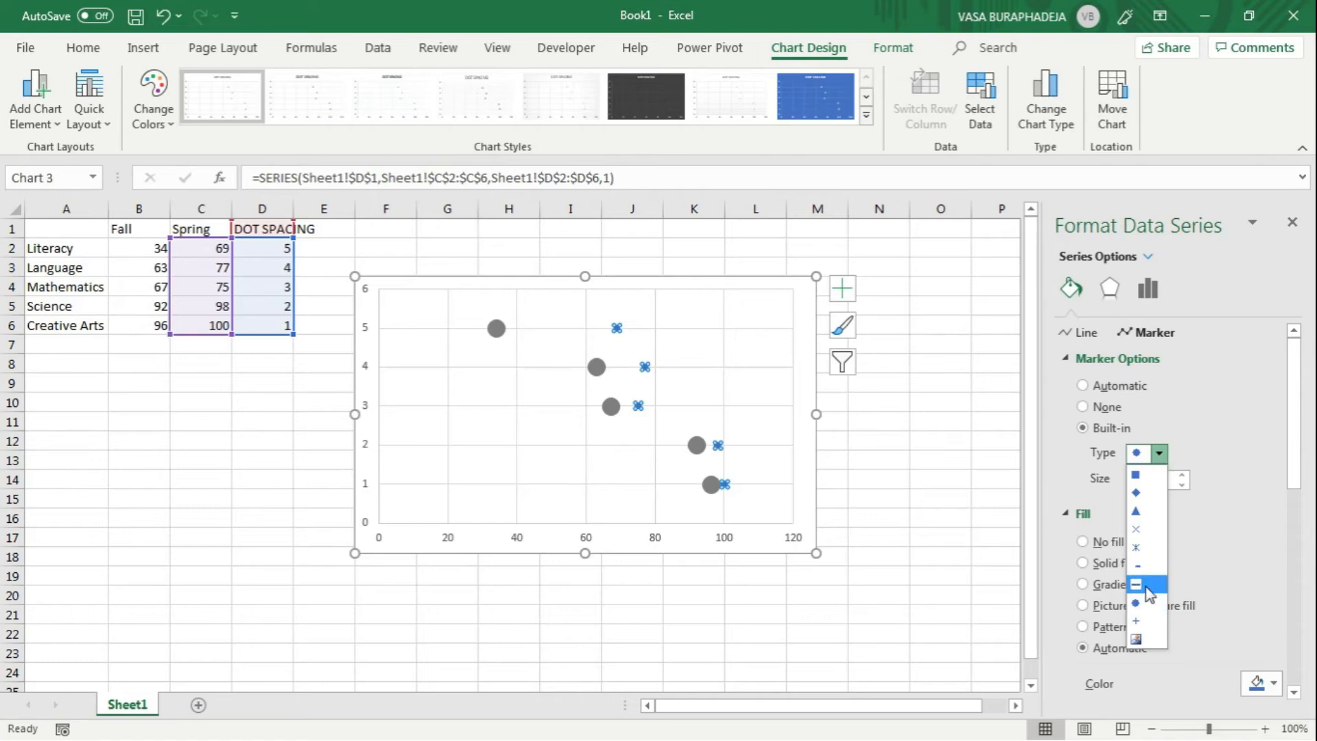
pyautogui.click(1149, 606)
pyautogui.click(1158, 481)
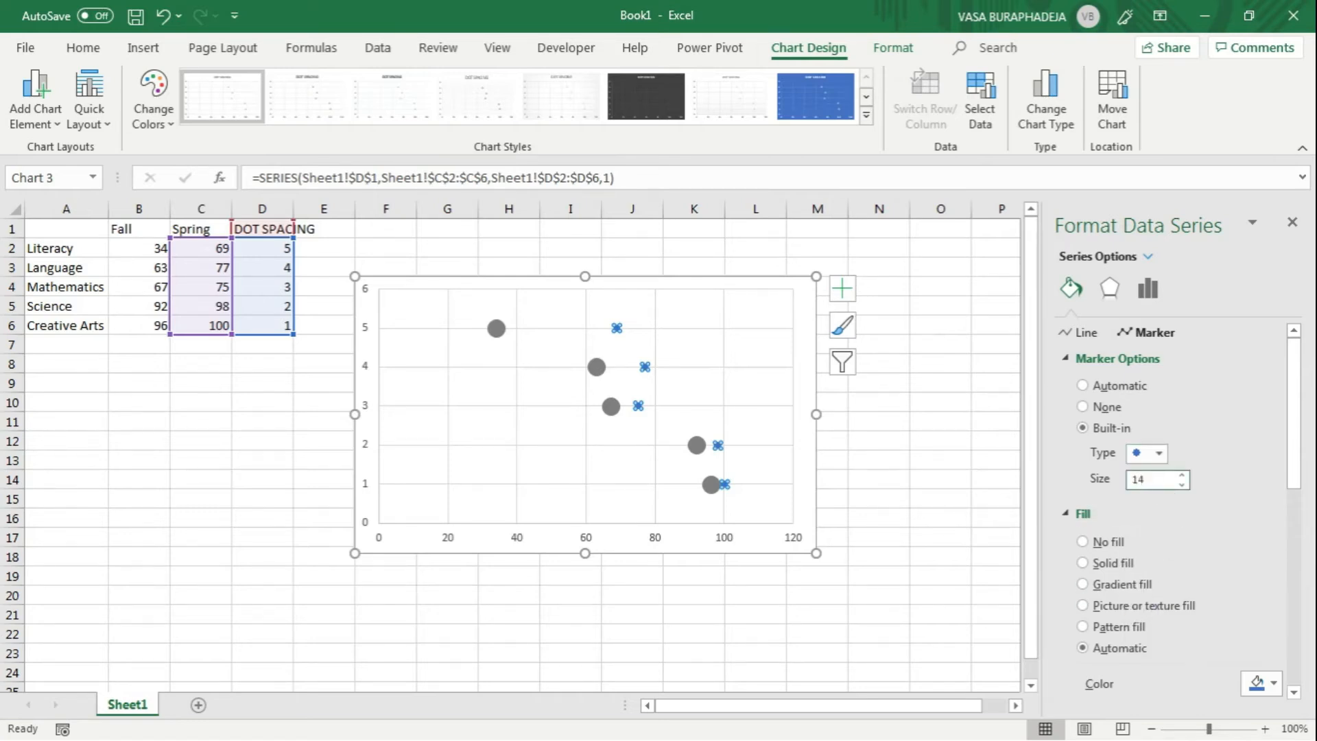
pyautogui.press('Return')
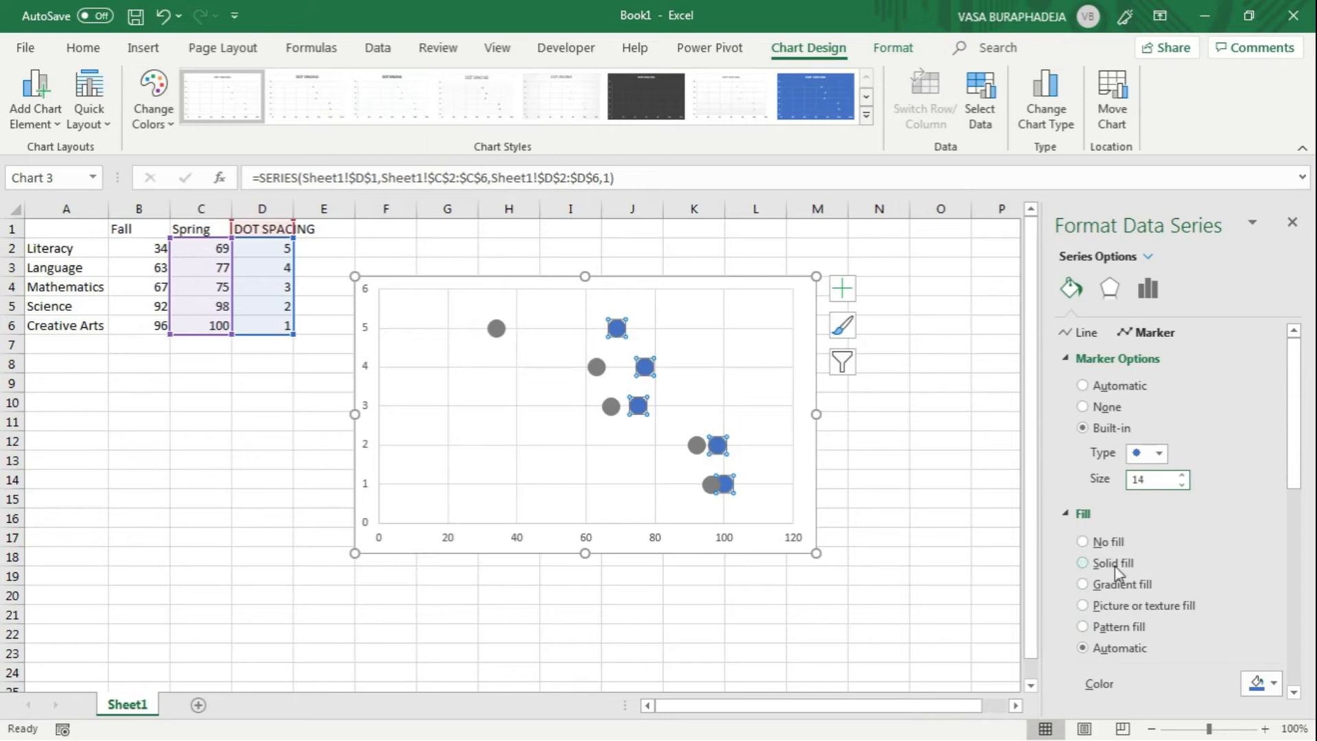
# Step: Remove the border line from the Spring score markers and fill them with the orange theme color
pyautogui.moveTo(1293, 474); pyautogui.dragTo(1294, 553)
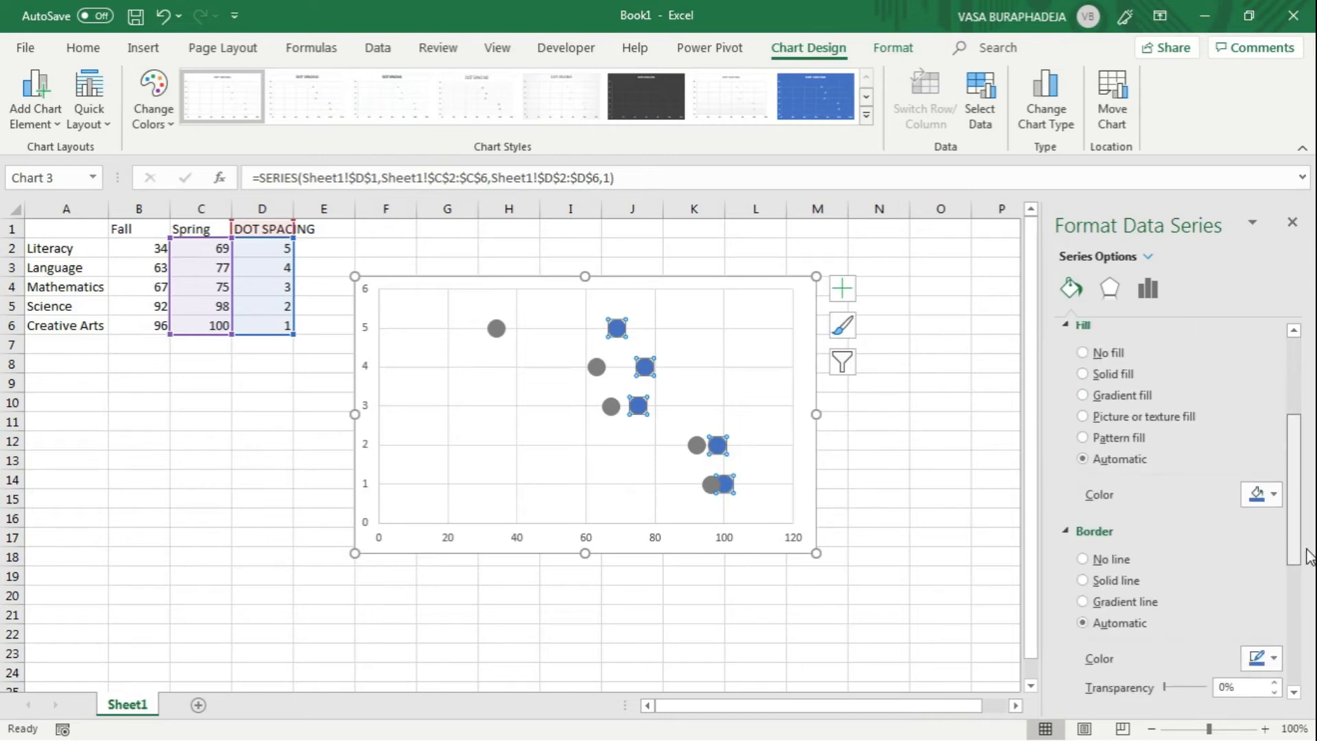
pyautogui.click(1090, 564)
pyautogui.click(1278, 561)
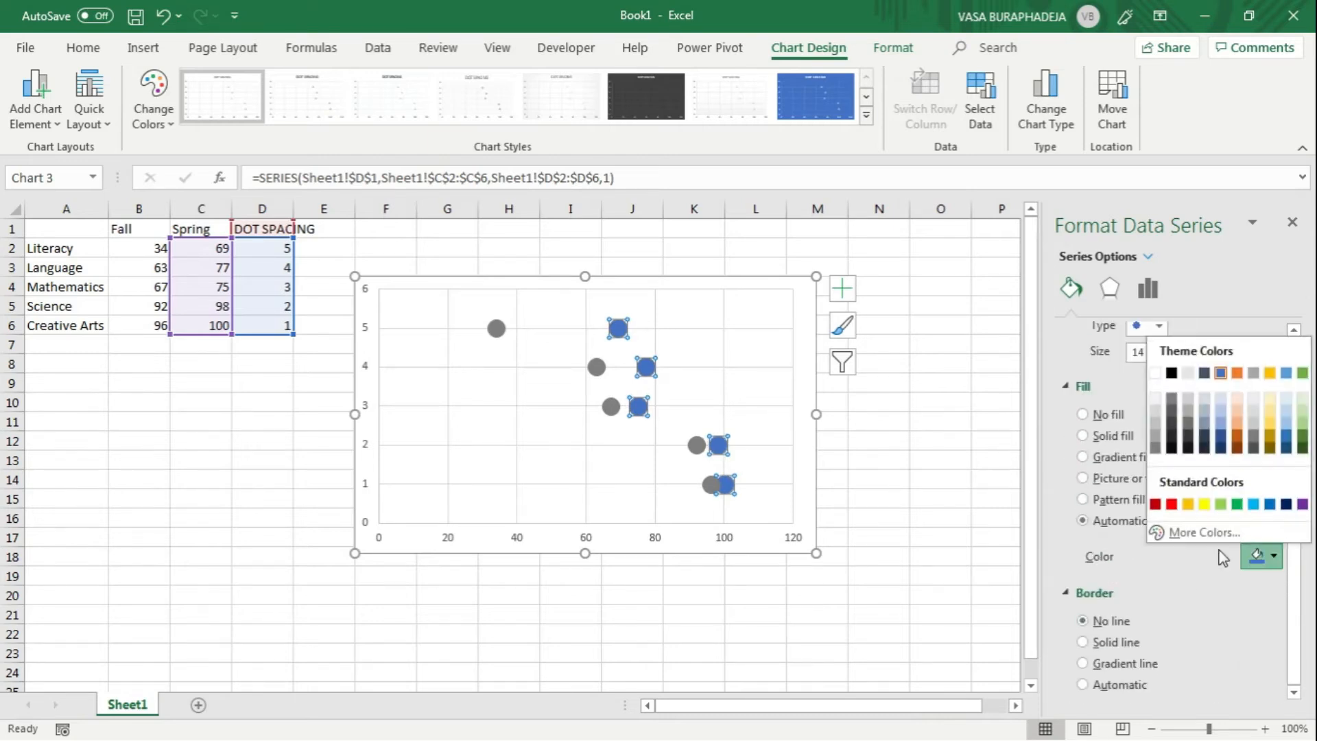
pyautogui.click(1241, 371)
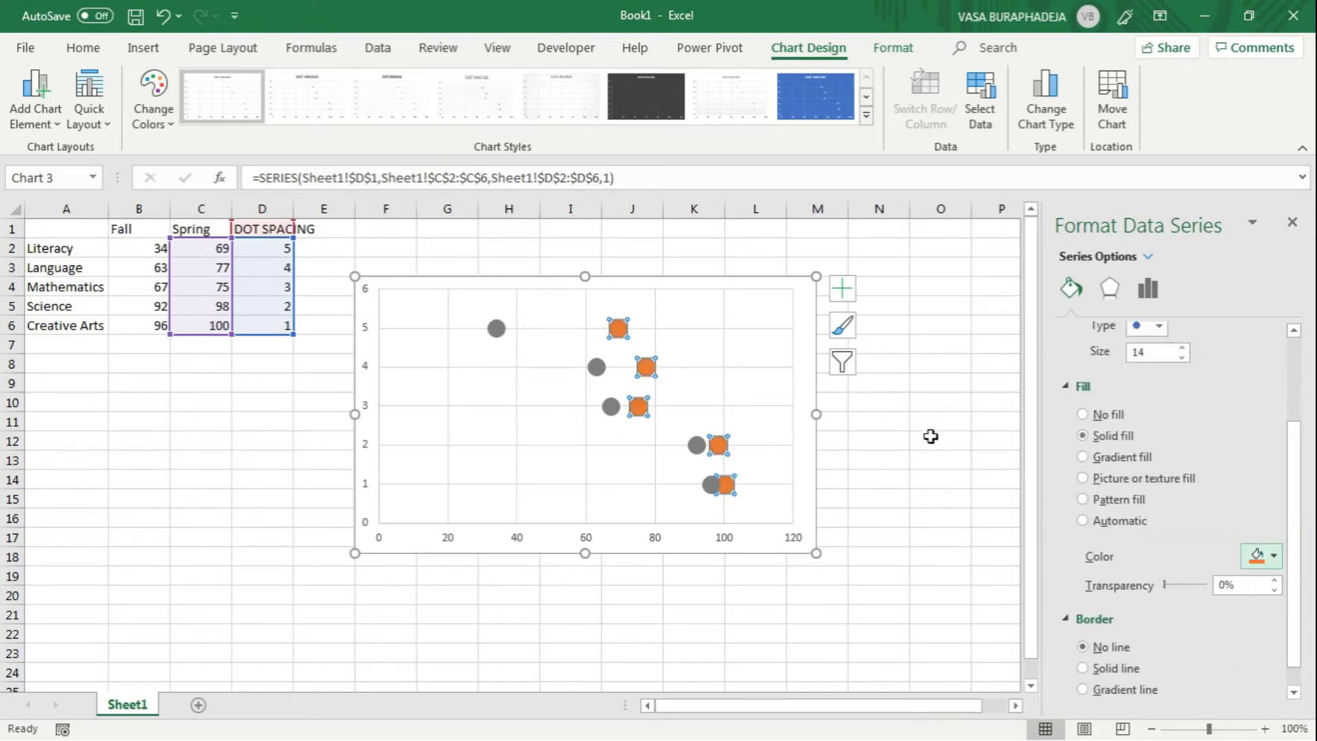
pyautogui.click(941, 338)
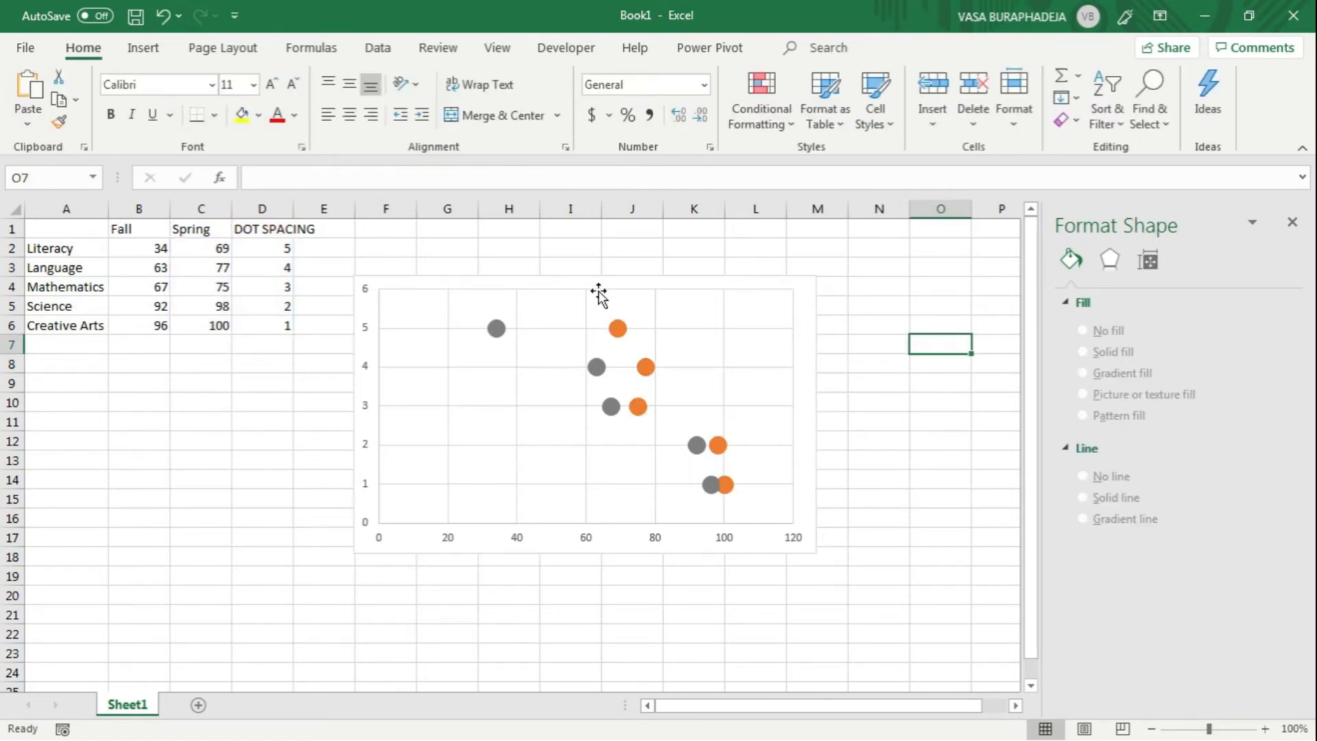
# Step: Add centered data labels to both the gray Fall dots and the orange Spring dots
pyautogui.click(499, 330)
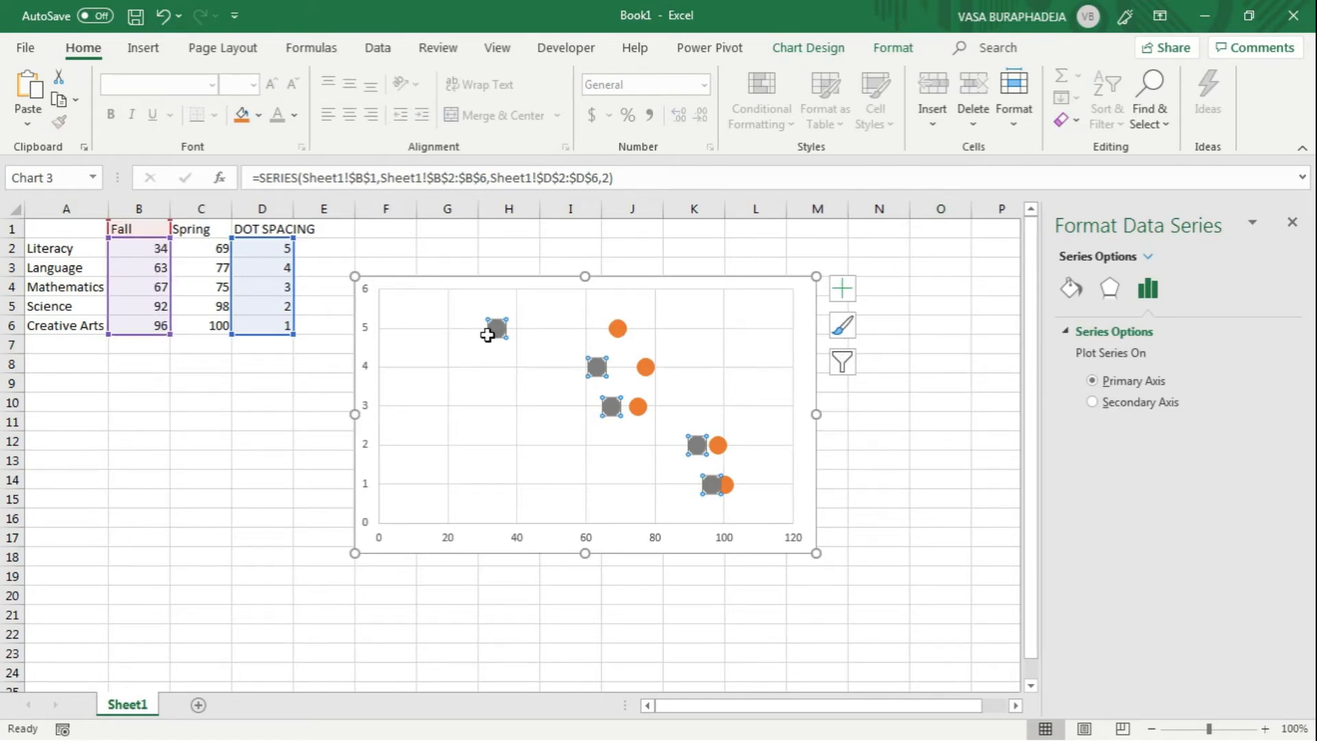
pyautogui.click(842, 288)
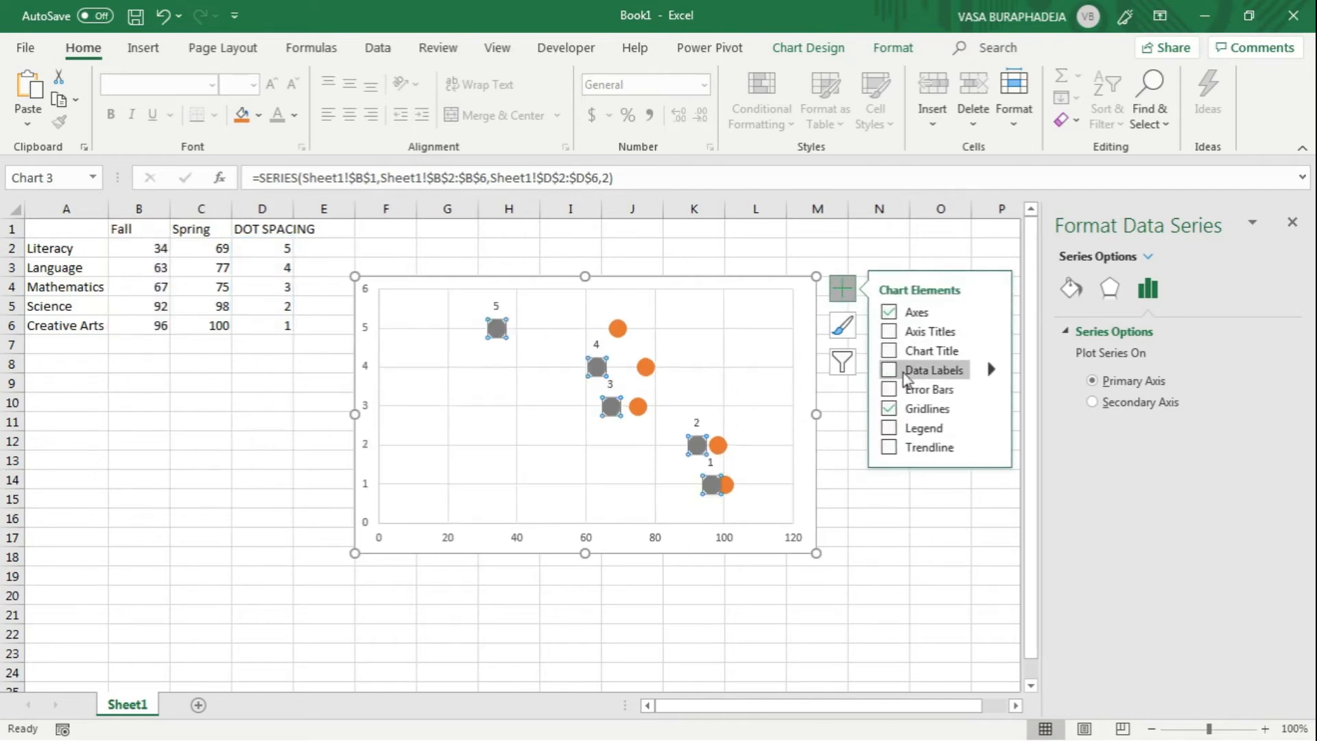
pyautogui.click(991, 370)
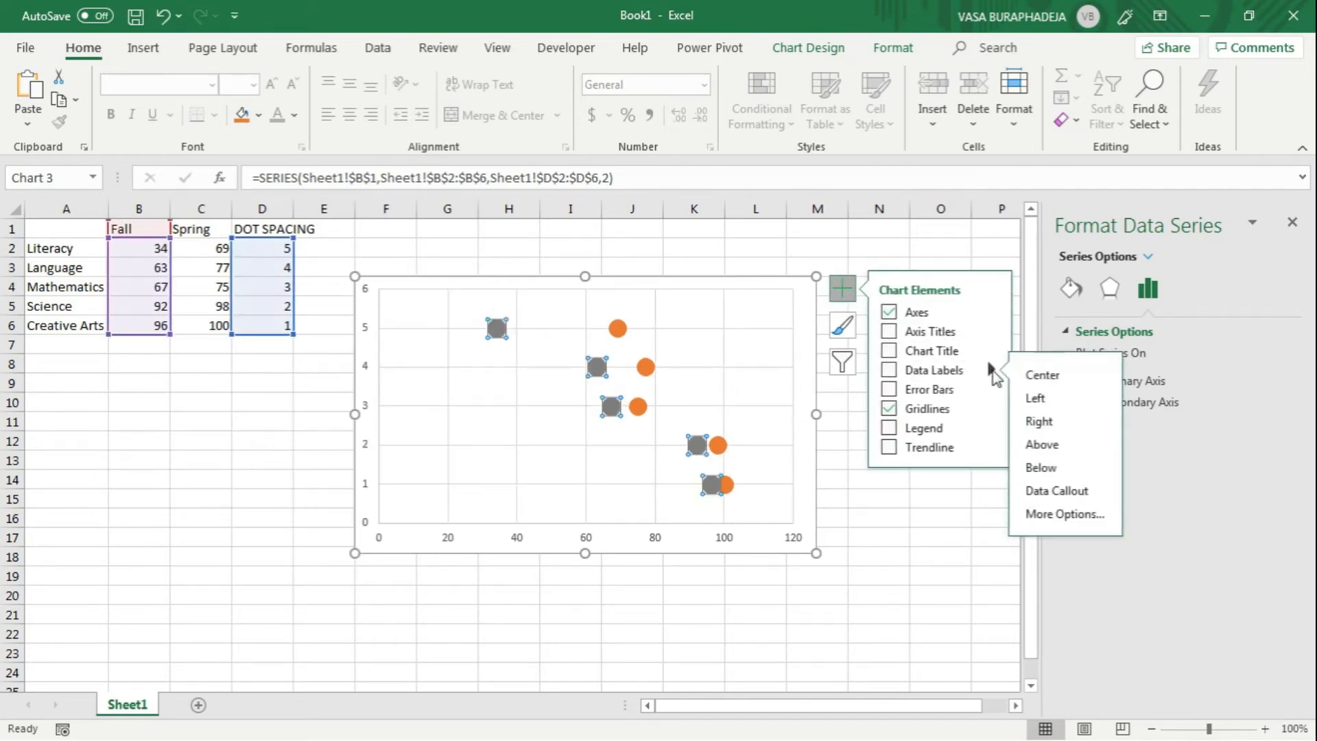
pyautogui.click(1059, 379)
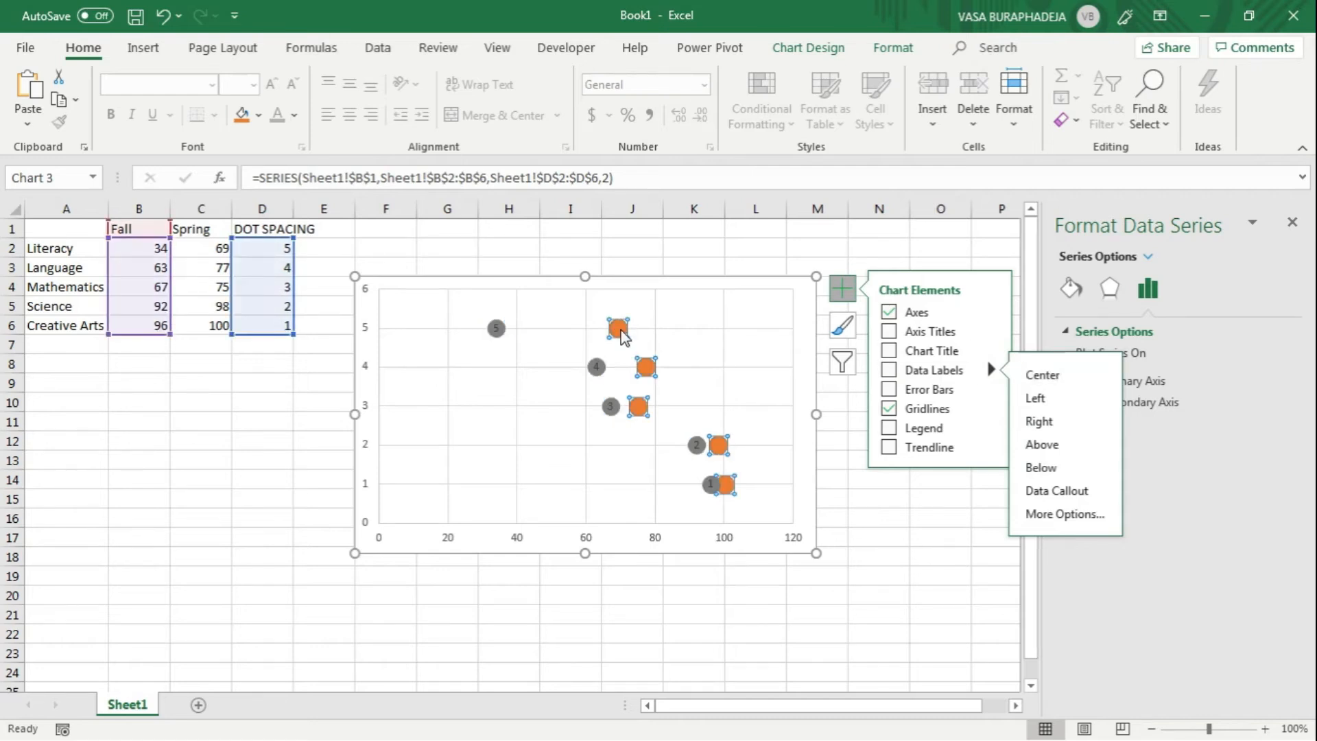
pyautogui.click(1043, 375)
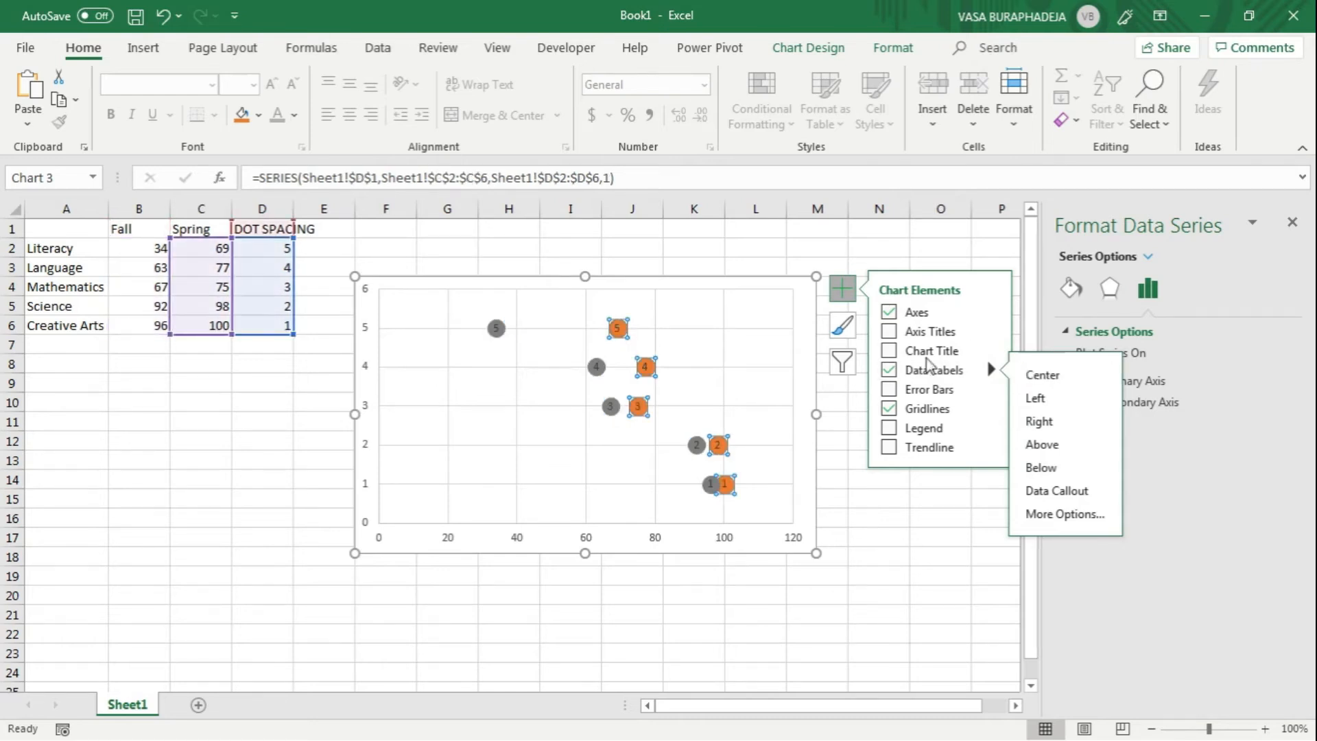
# Step: Make the Fall dots' data labels show the X value instead of the Y value, with leader lines turned off
pyautogui.click(494, 327)
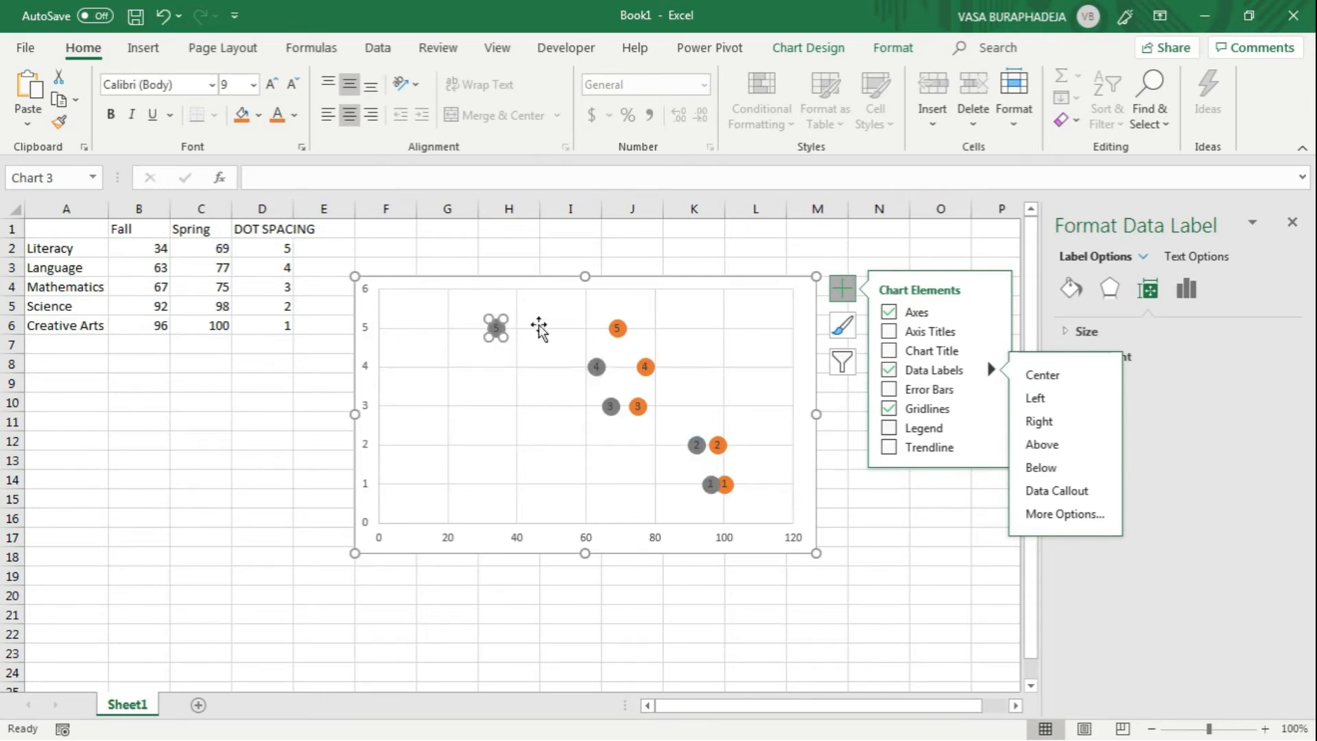
pyautogui.click(549, 254)
pyautogui.click(497, 327)
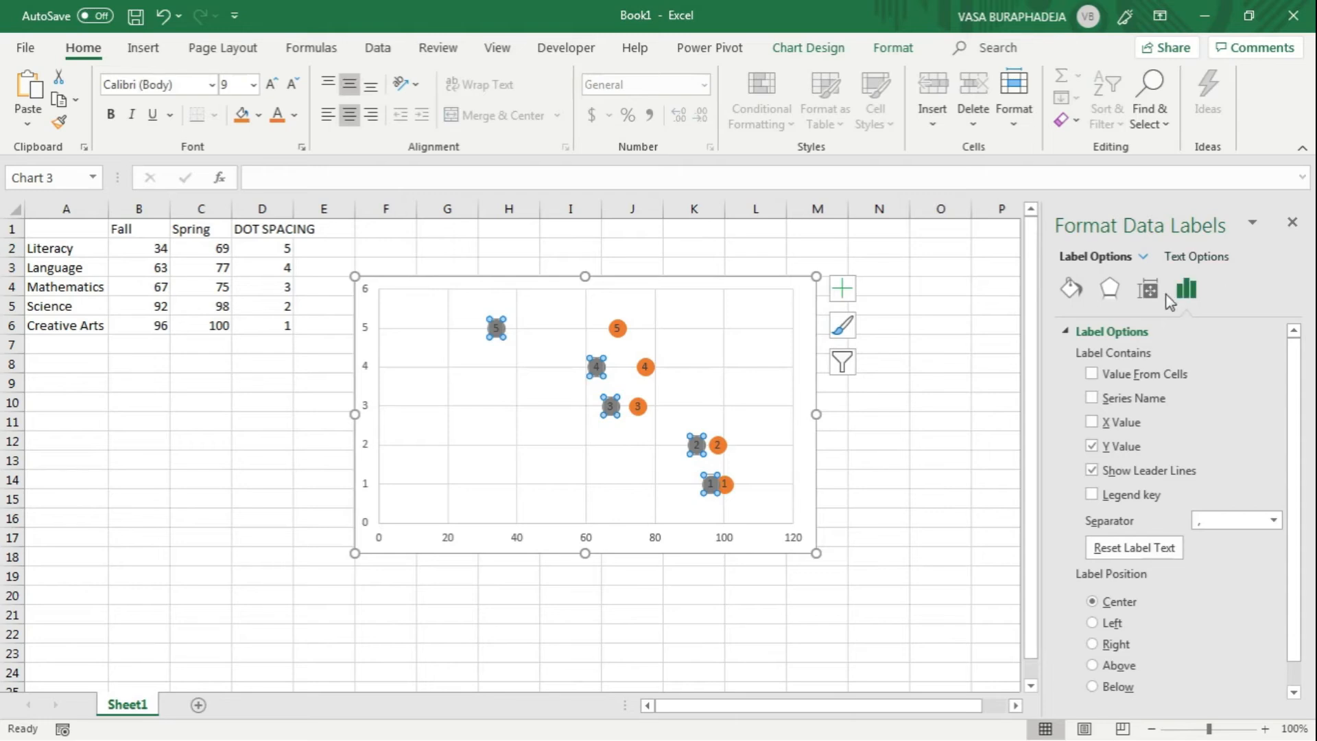
pyautogui.click(1149, 291)
pyautogui.click(1186, 288)
pyautogui.click(1115, 447)
pyautogui.click(1106, 423)
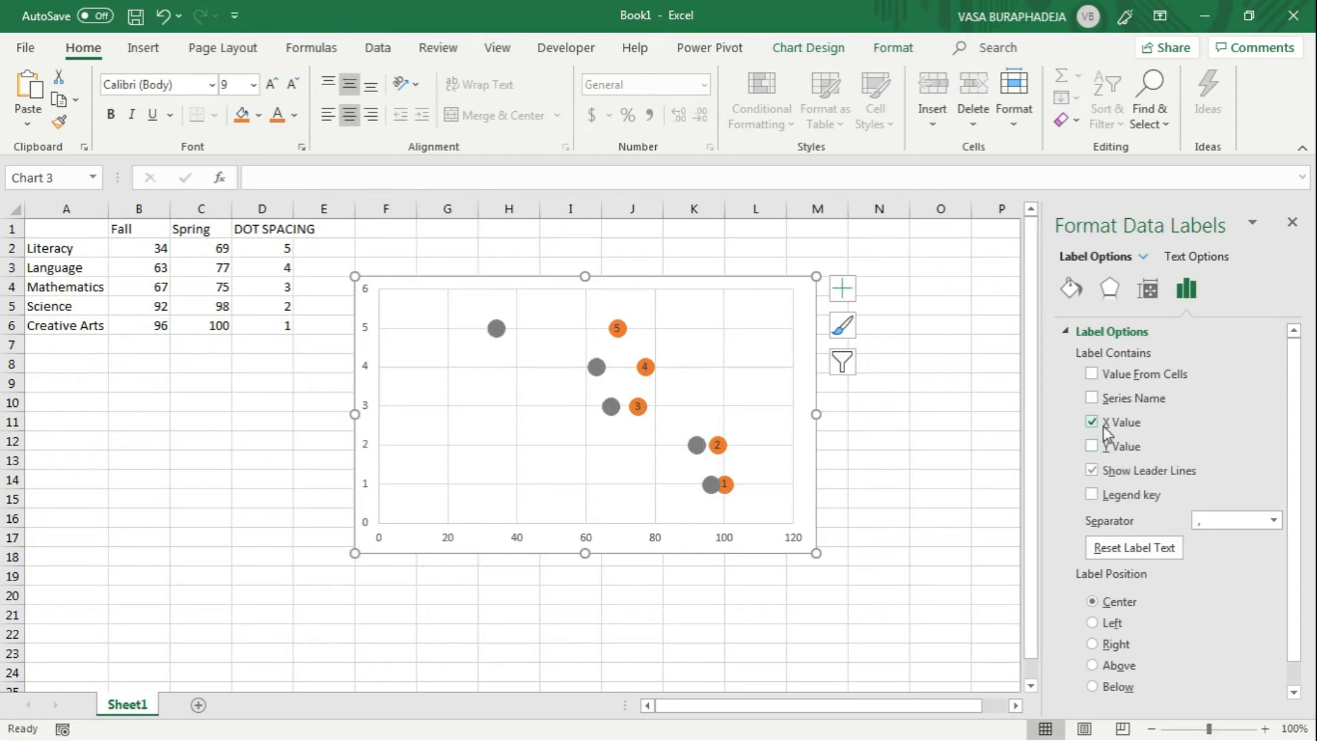
pyautogui.click(1106, 469)
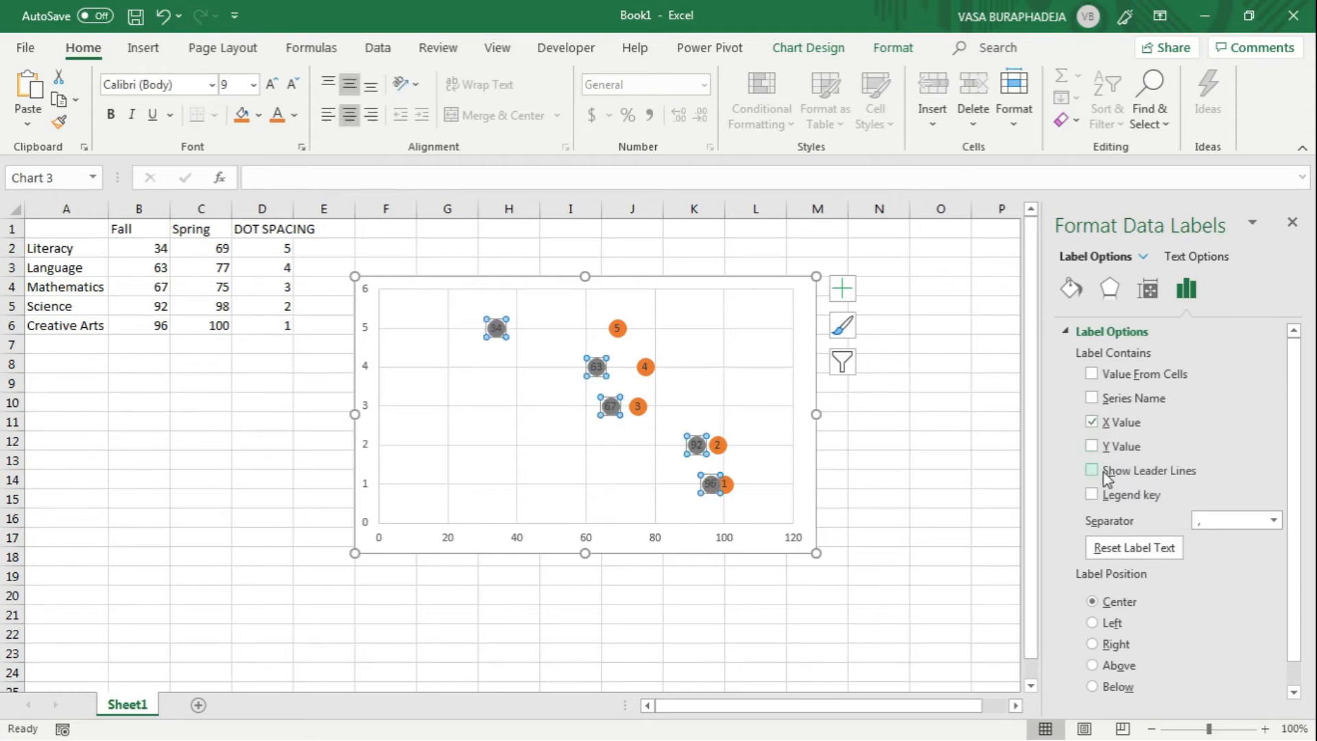
# Step: Make the orange Spring dots' data labels show only the X value, without the Y value or leader lines
pyautogui.click(617, 328)
pyautogui.click(617, 329)
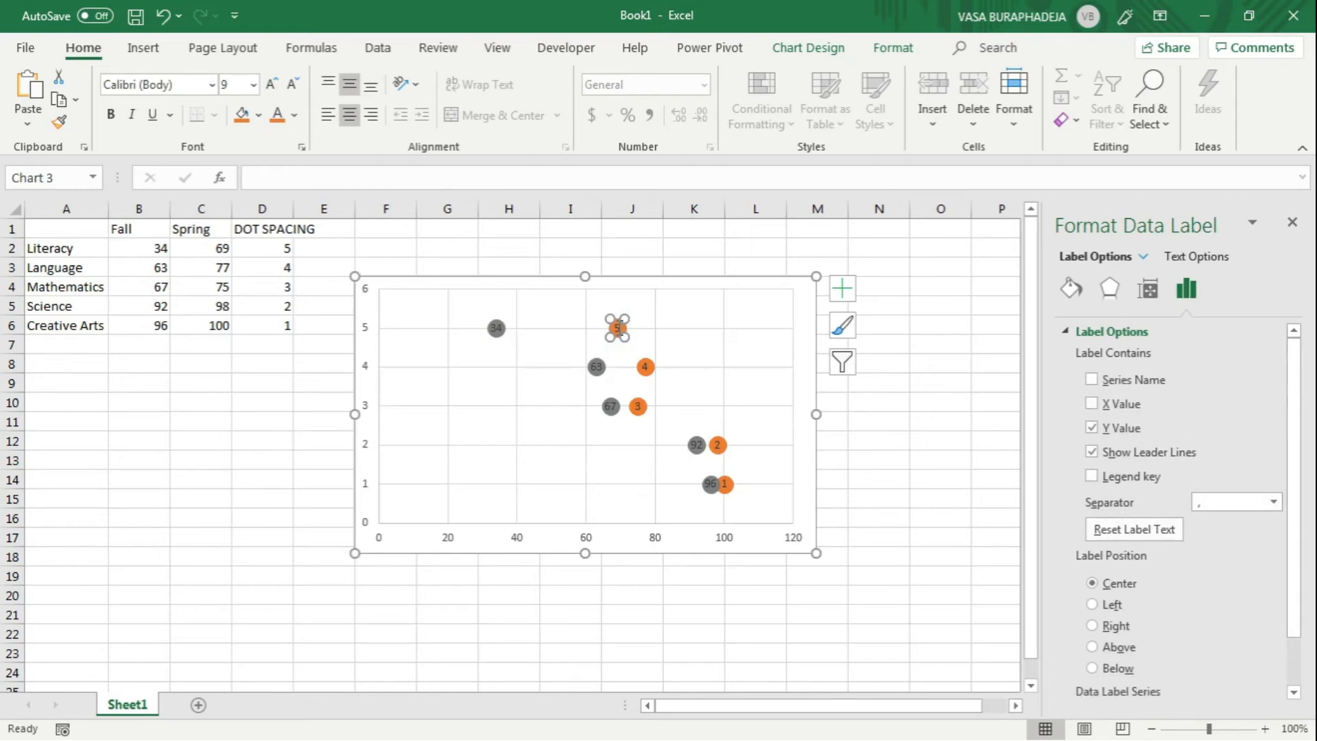
pyautogui.click(673, 352)
pyautogui.click(617, 328)
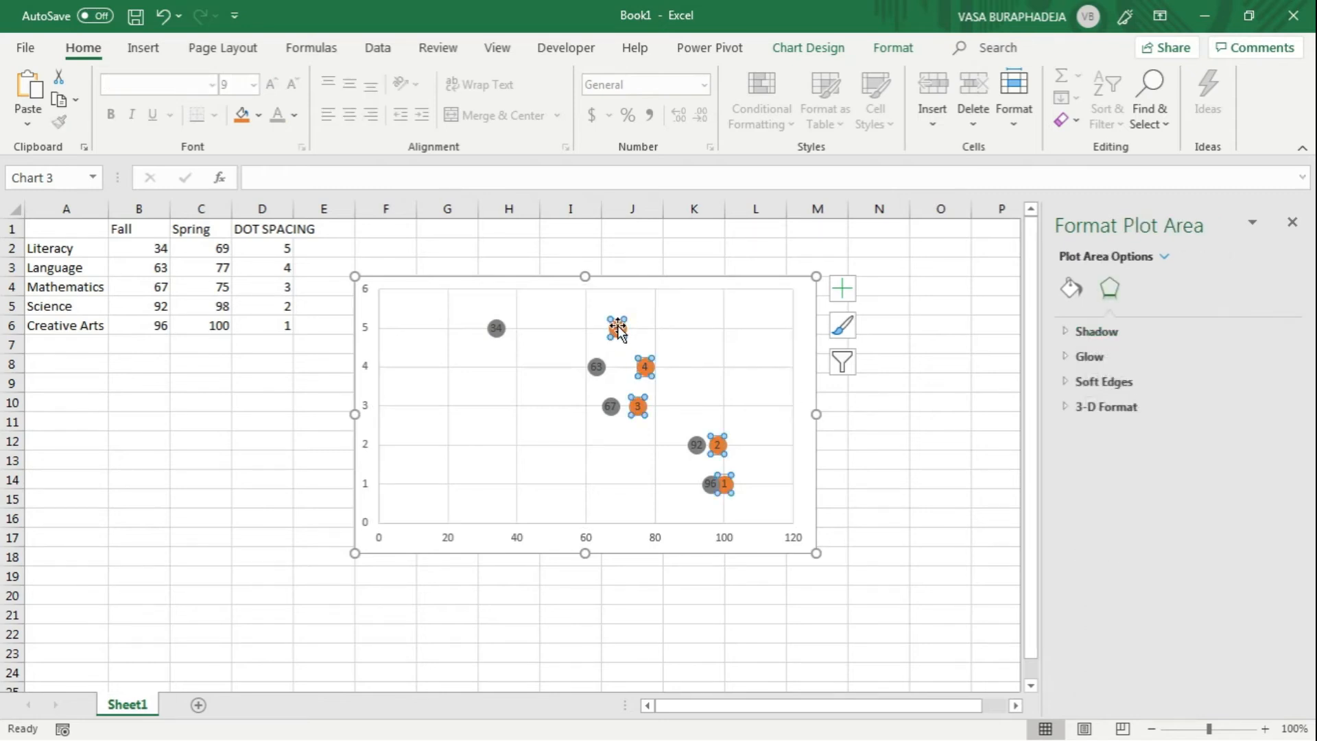
pyautogui.click(1185, 289)
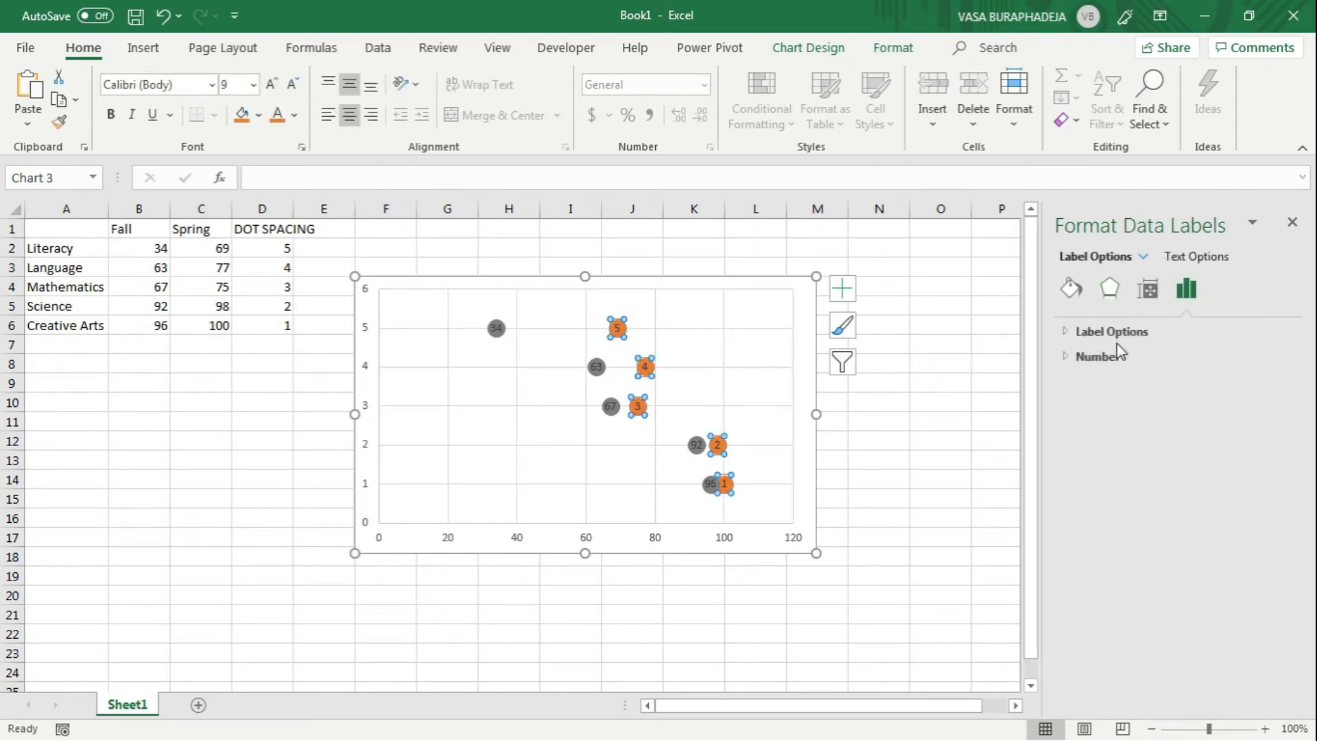
pyautogui.click(1116, 333)
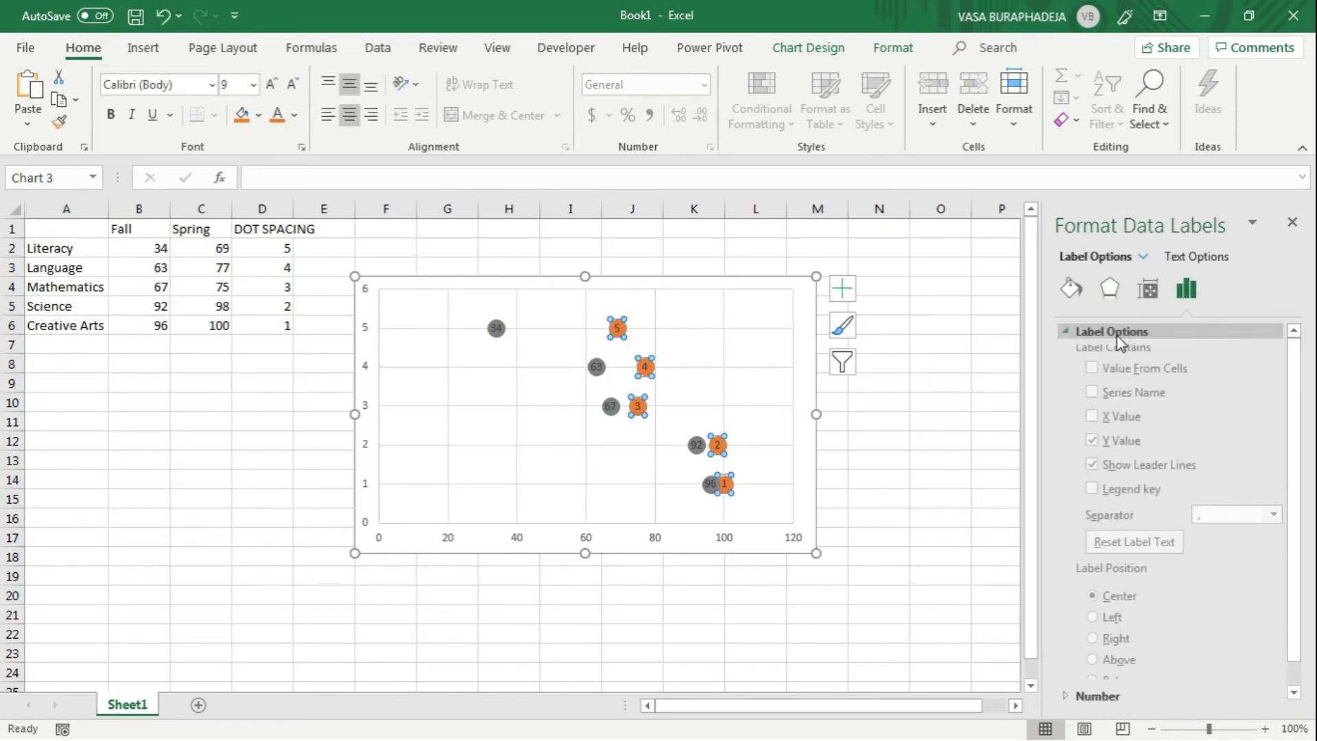
pyautogui.click(1115, 424)
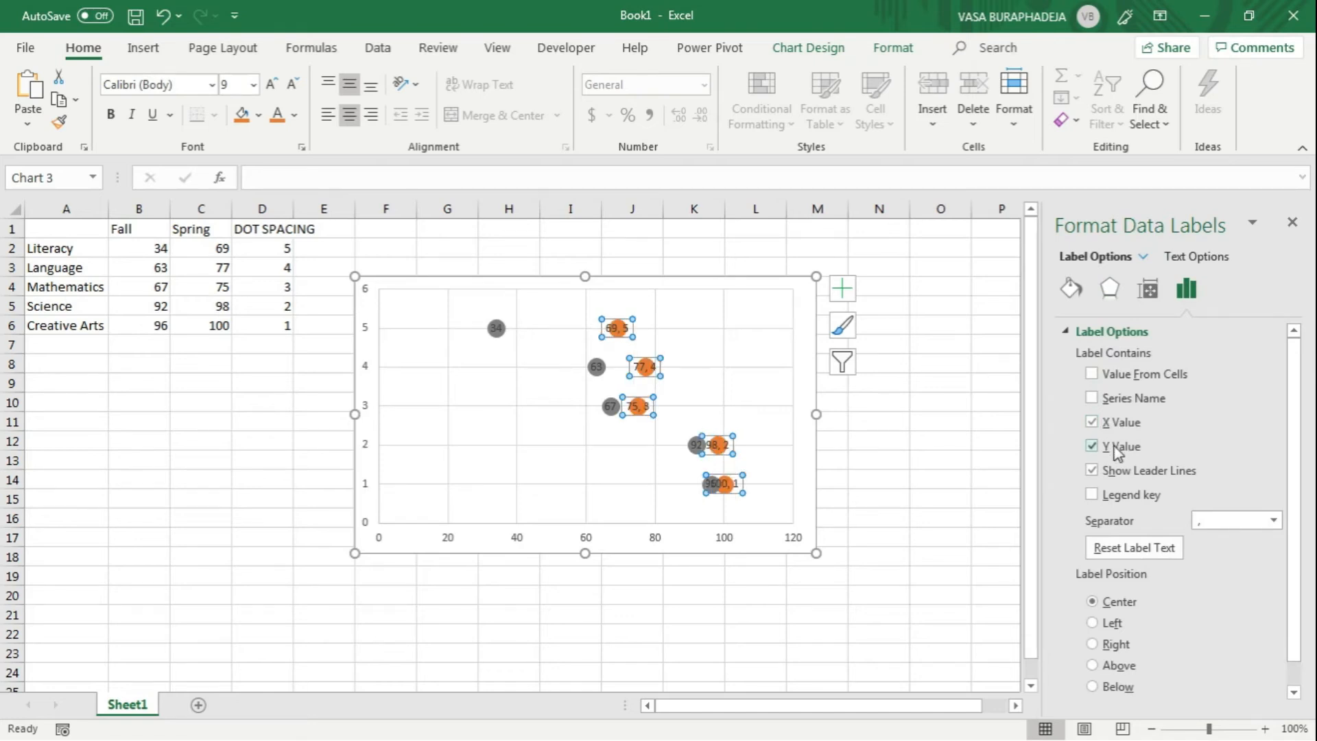
pyautogui.click(1116, 449)
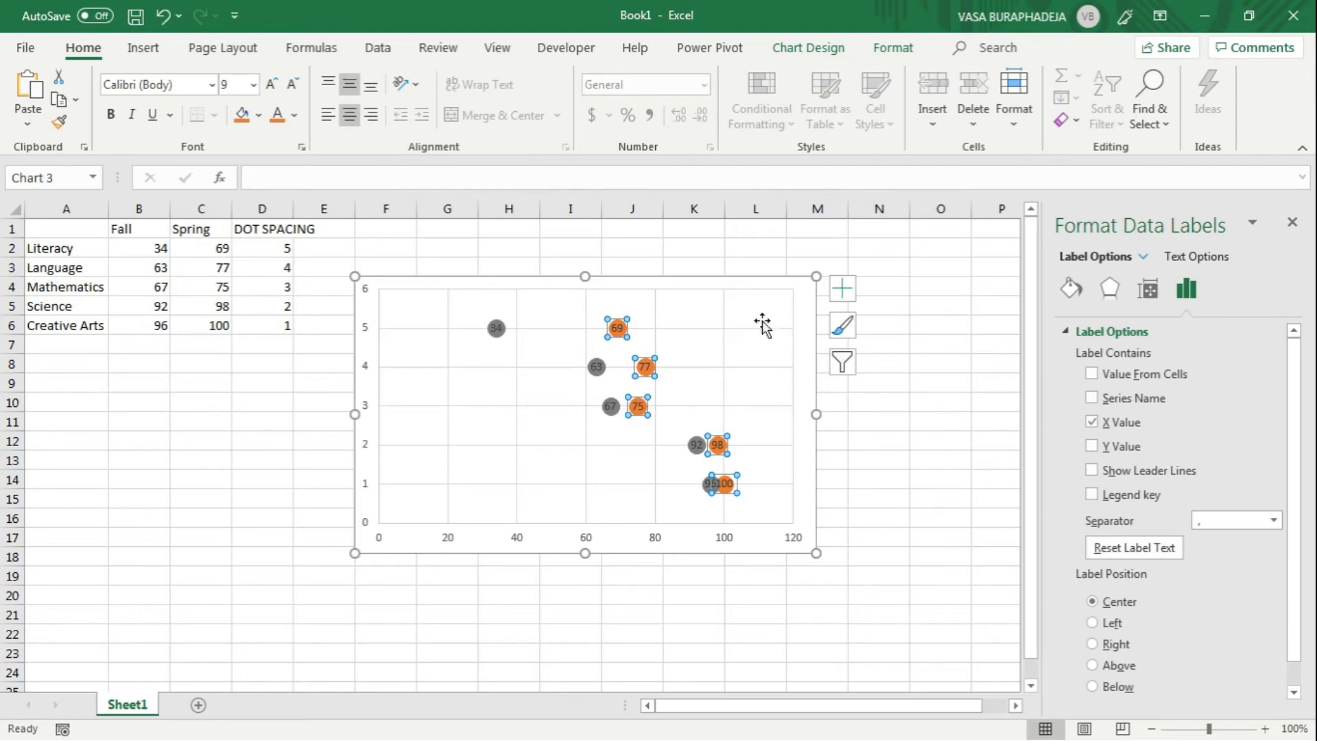
# Step: Make the data labels of both the orange Spring dots and the gray Fall dots white and bold
pyautogui.click(294, 115)
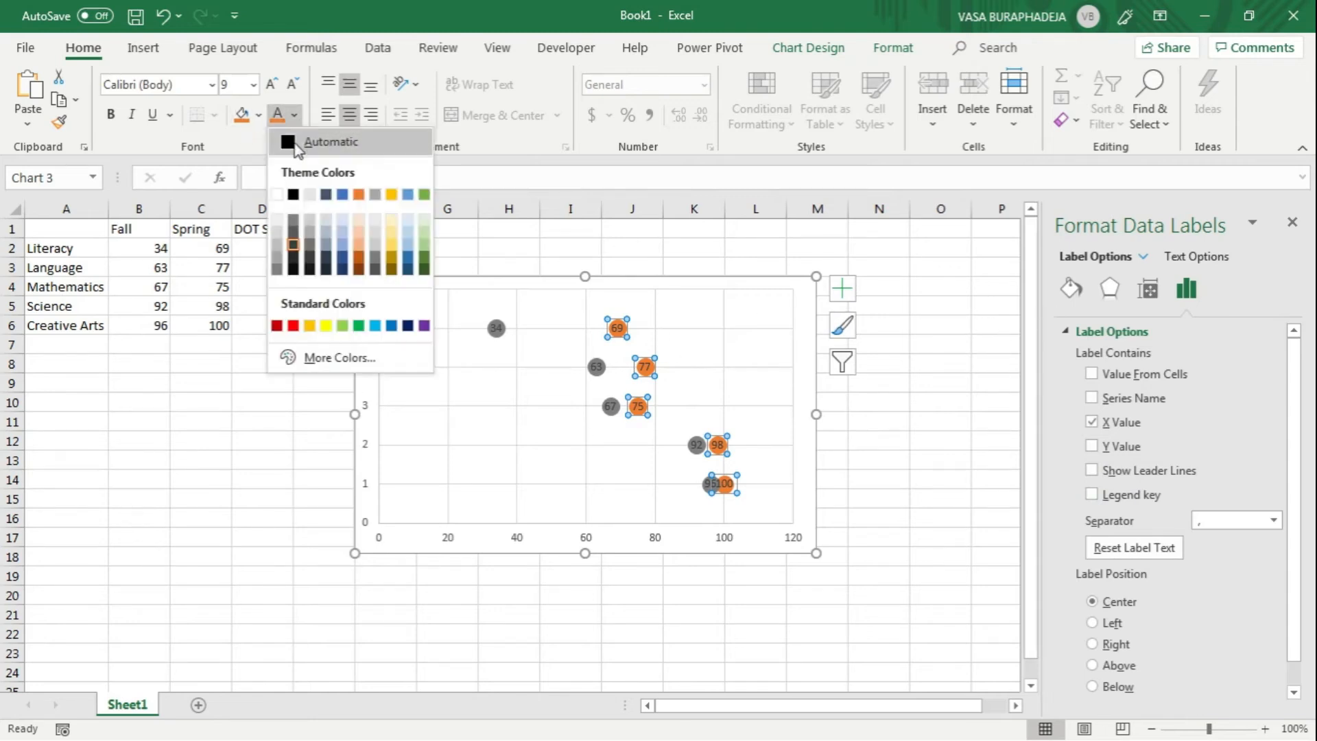
pyautogui.click(315, 199)
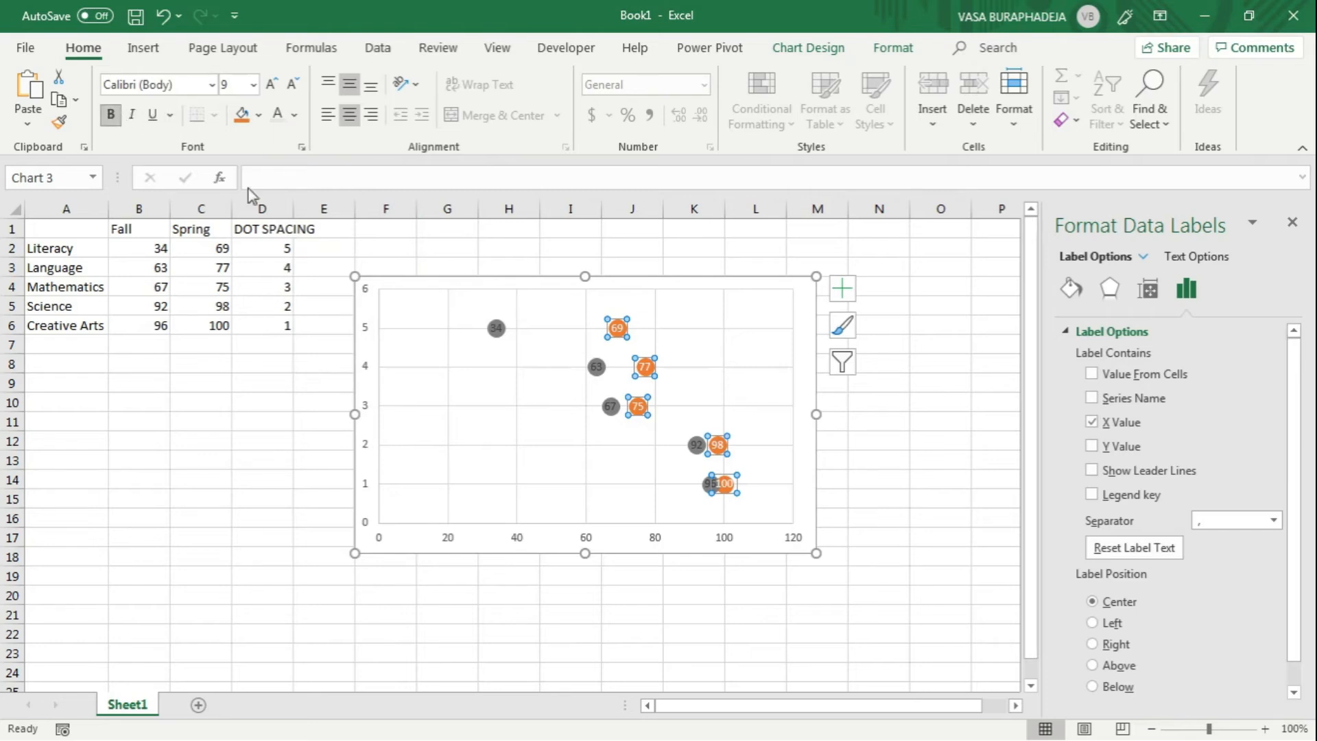
pyautogui.click(495, 328)
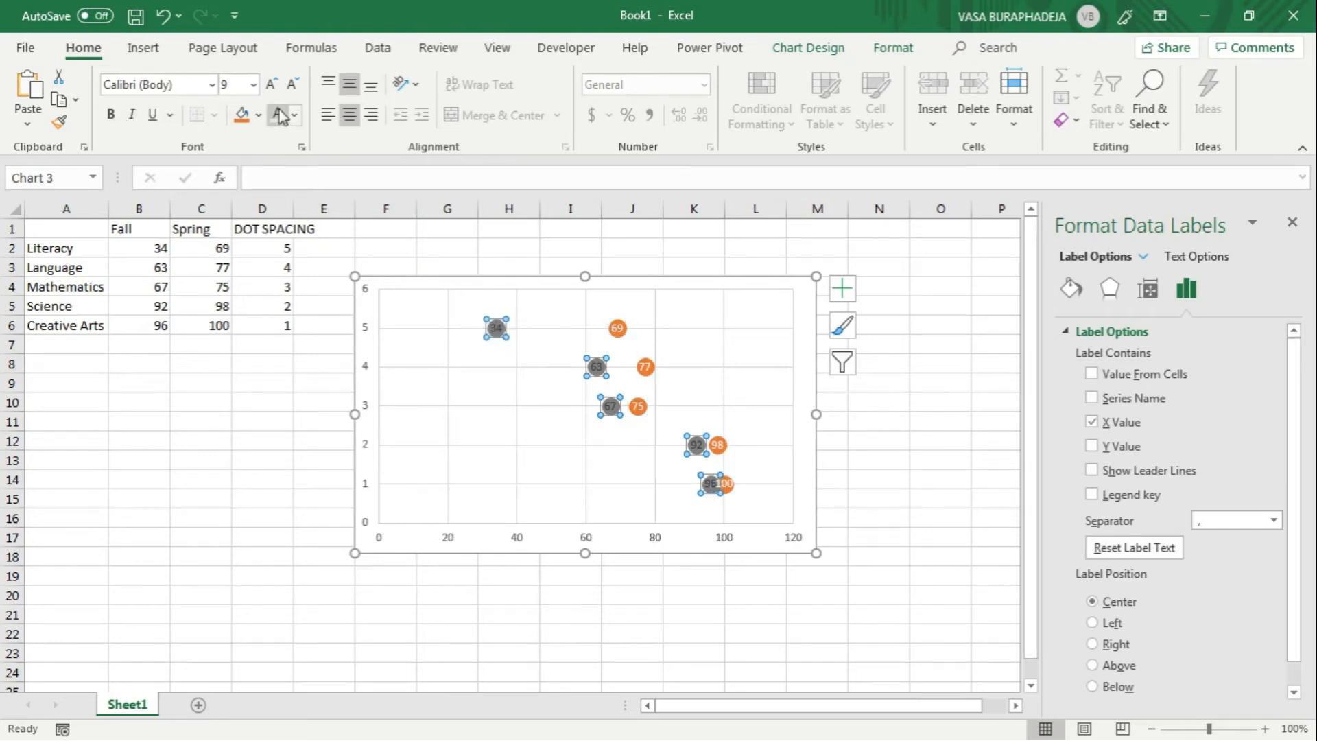
pyautogui.click(114, 115)
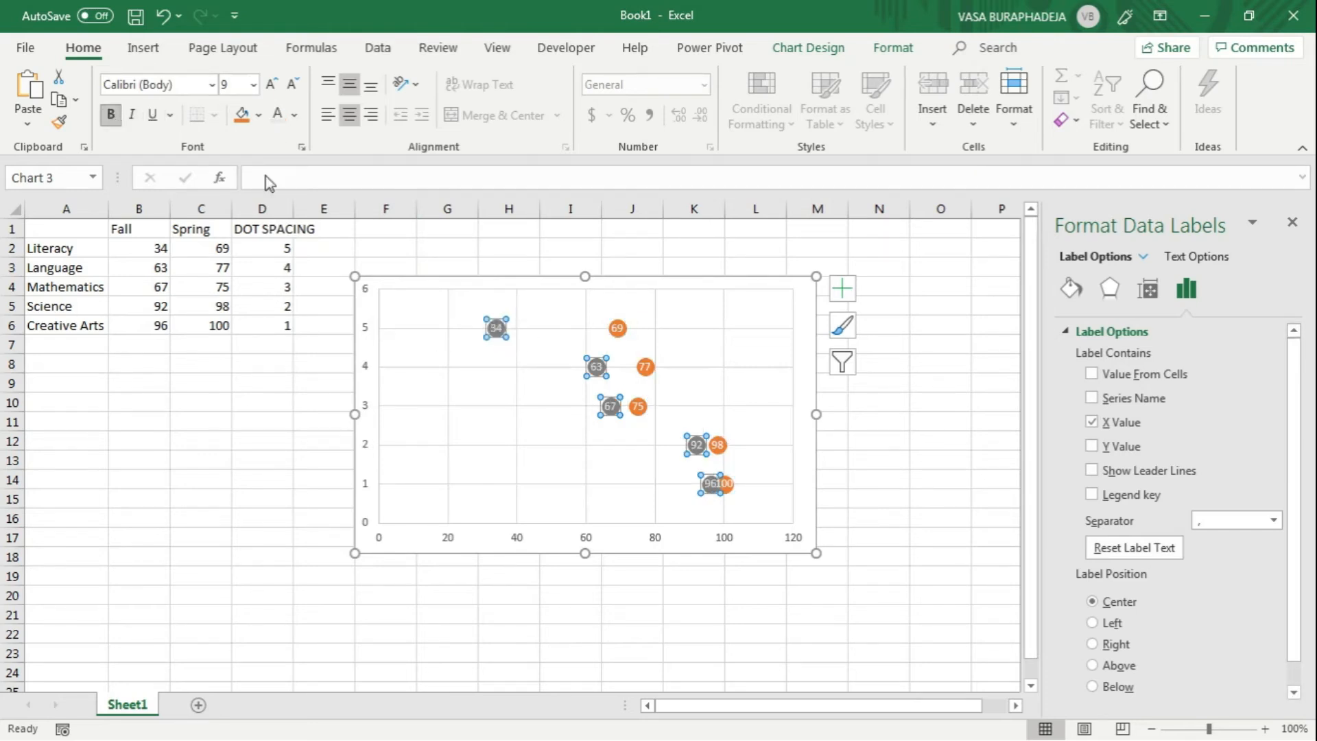
pyautogui.click(641, 251)
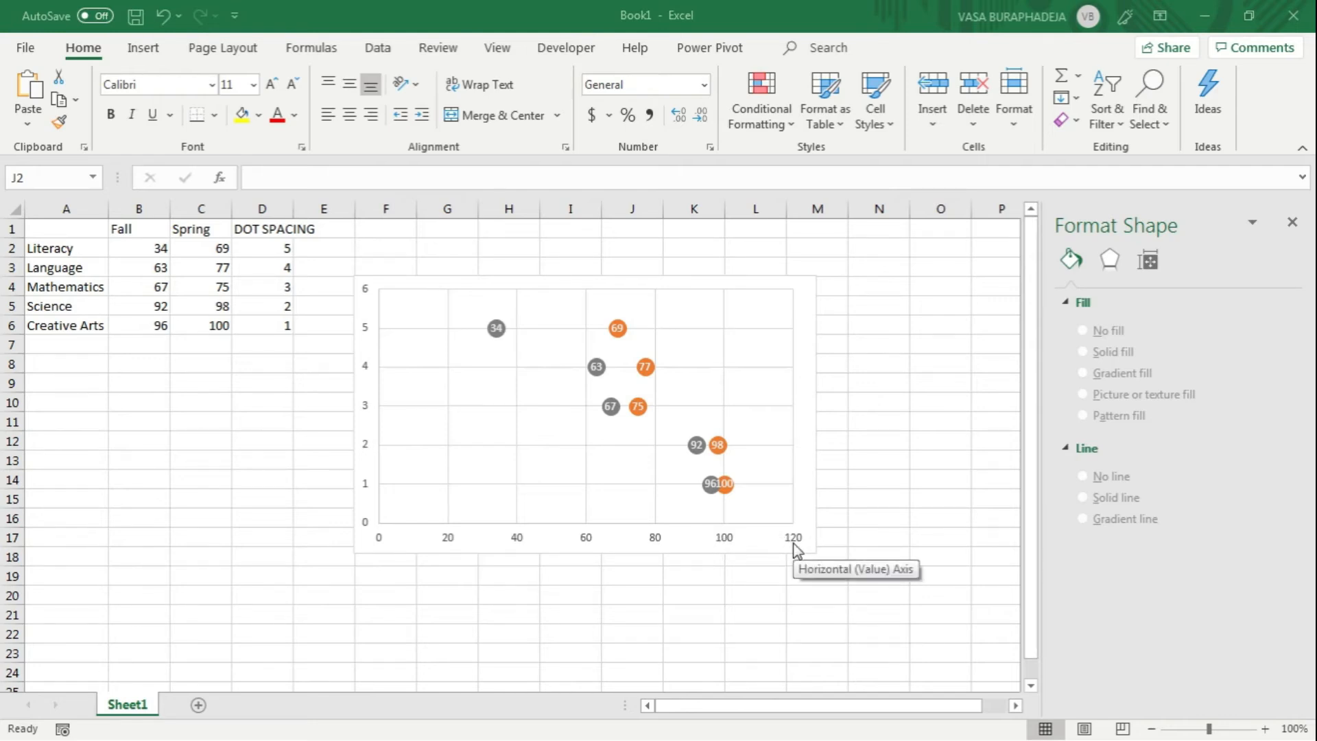
# Step: Set the horizontal axis maximum to 100 and its major unit to 100
pyautogui.click(733, 542)
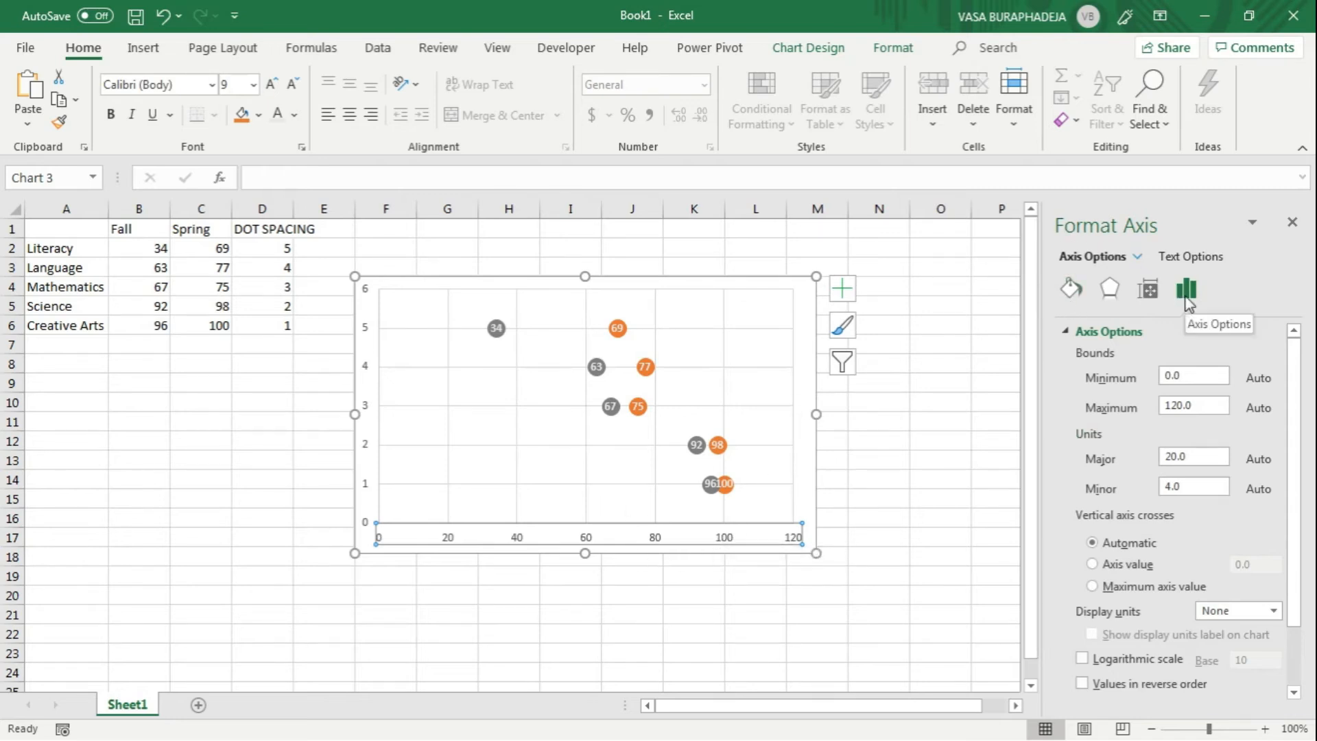
pyautogui.moveTo(1184, 405); pyautogui.dragTo(1157, 414)
pyautogui.write('10')
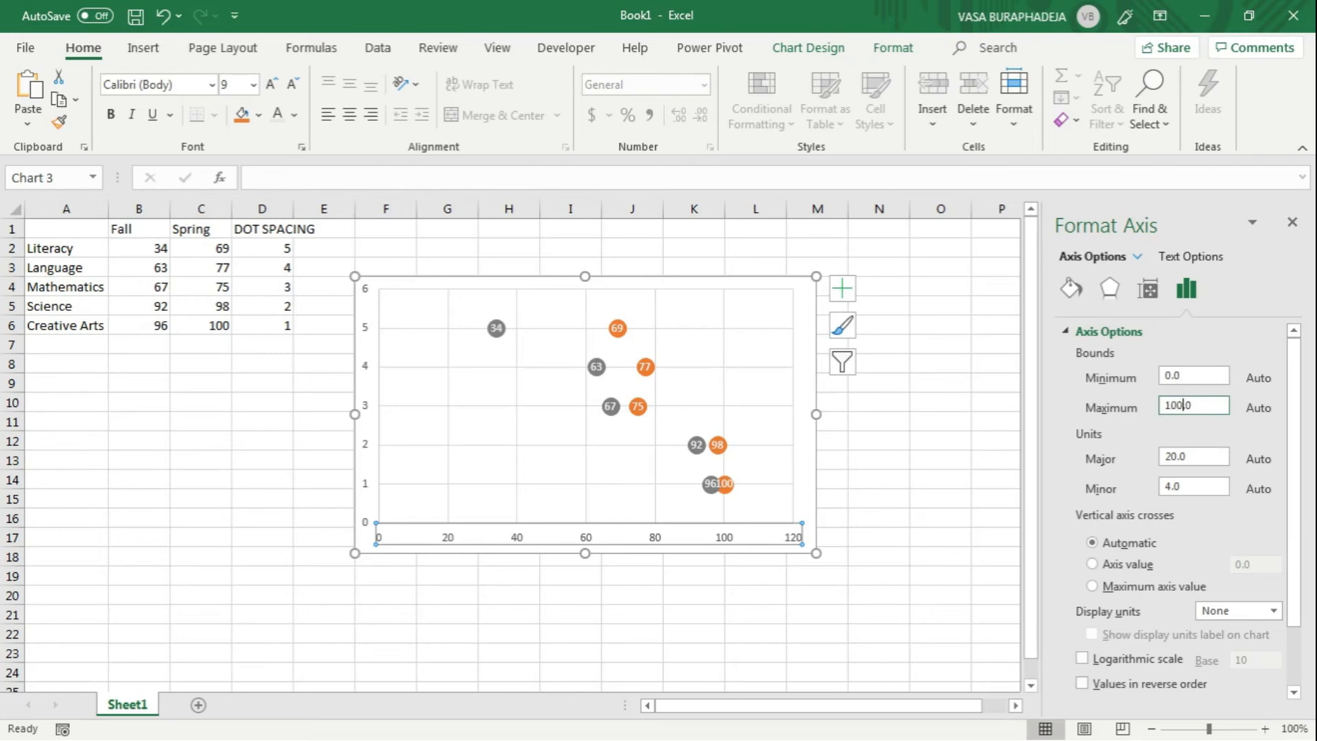
pyautogui.press('Return')
pyautogui.doubleClick(1178, 458)
pyautogui.write('100')
pyautogui.press('Return')
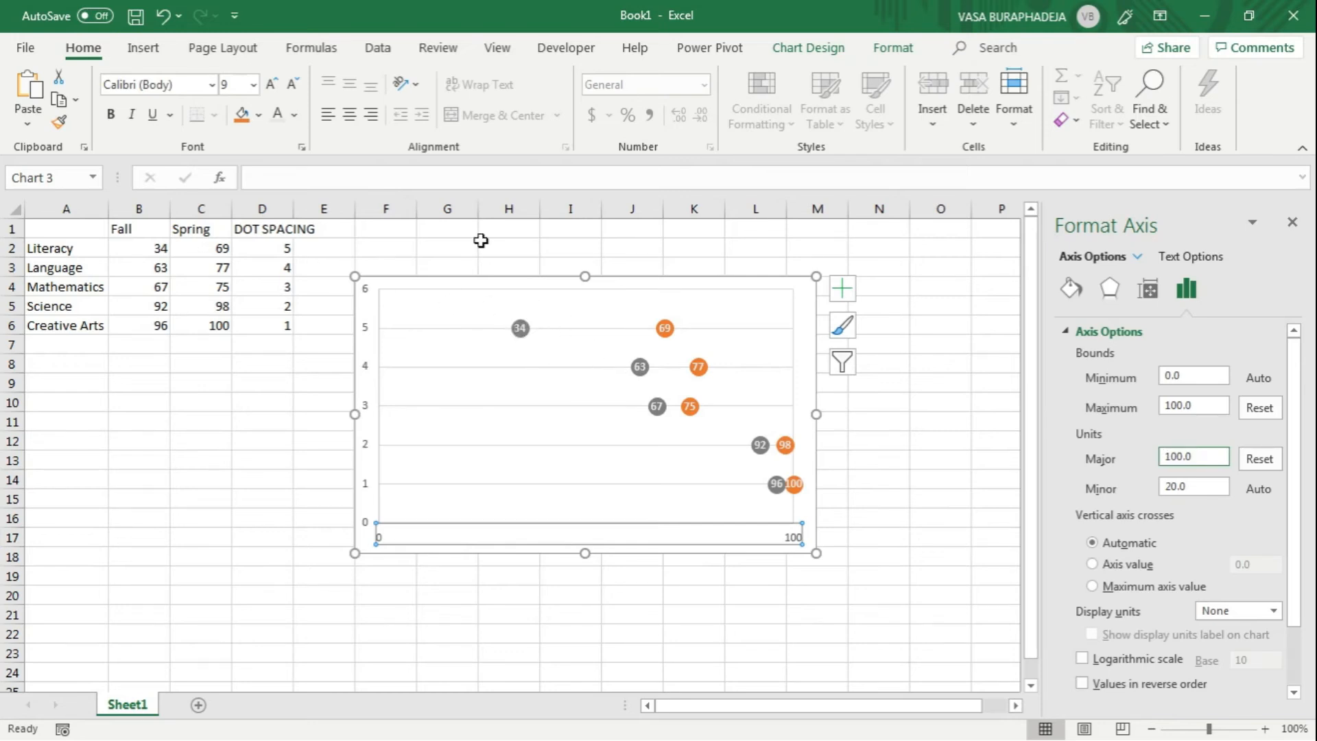
# Step: Delete the vertical axis from the dot plot and deselect the chart
pyautogui.click(367, 296)
pyautogui.click(367, 297)
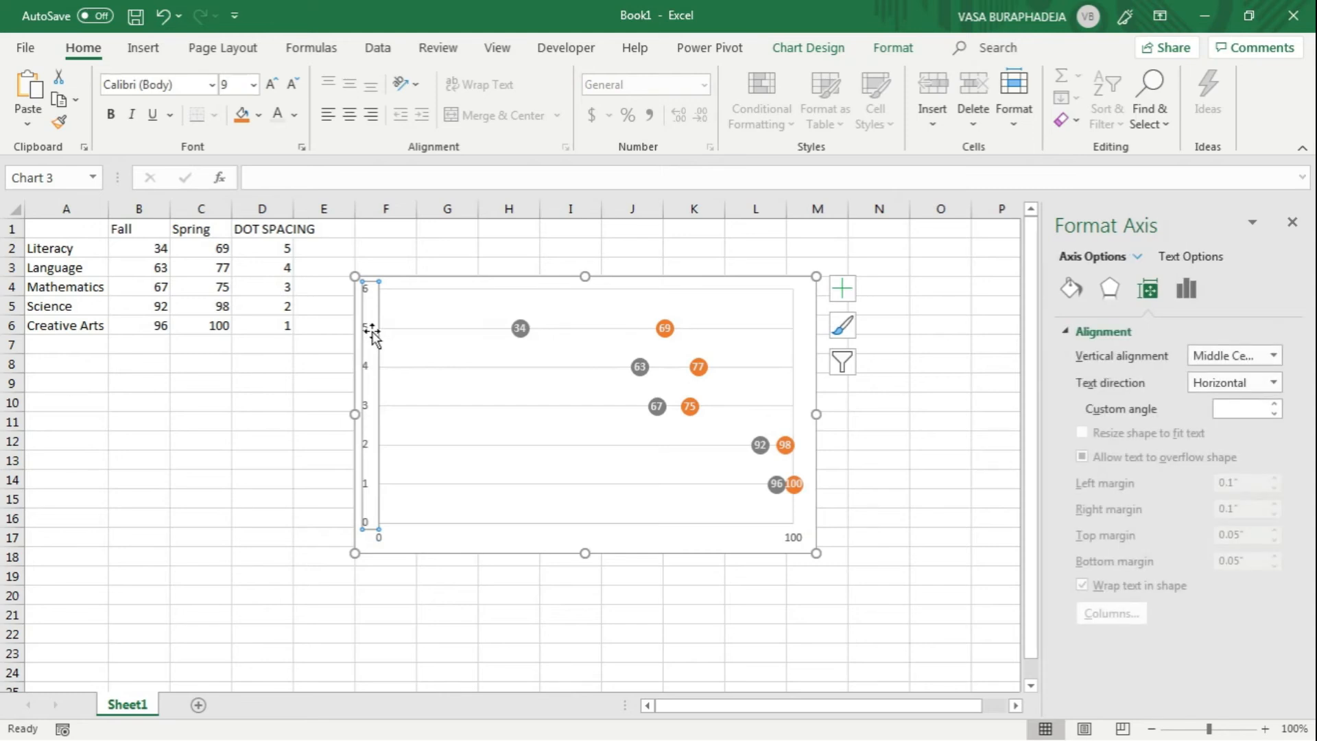
pyautogui.press('Delete')
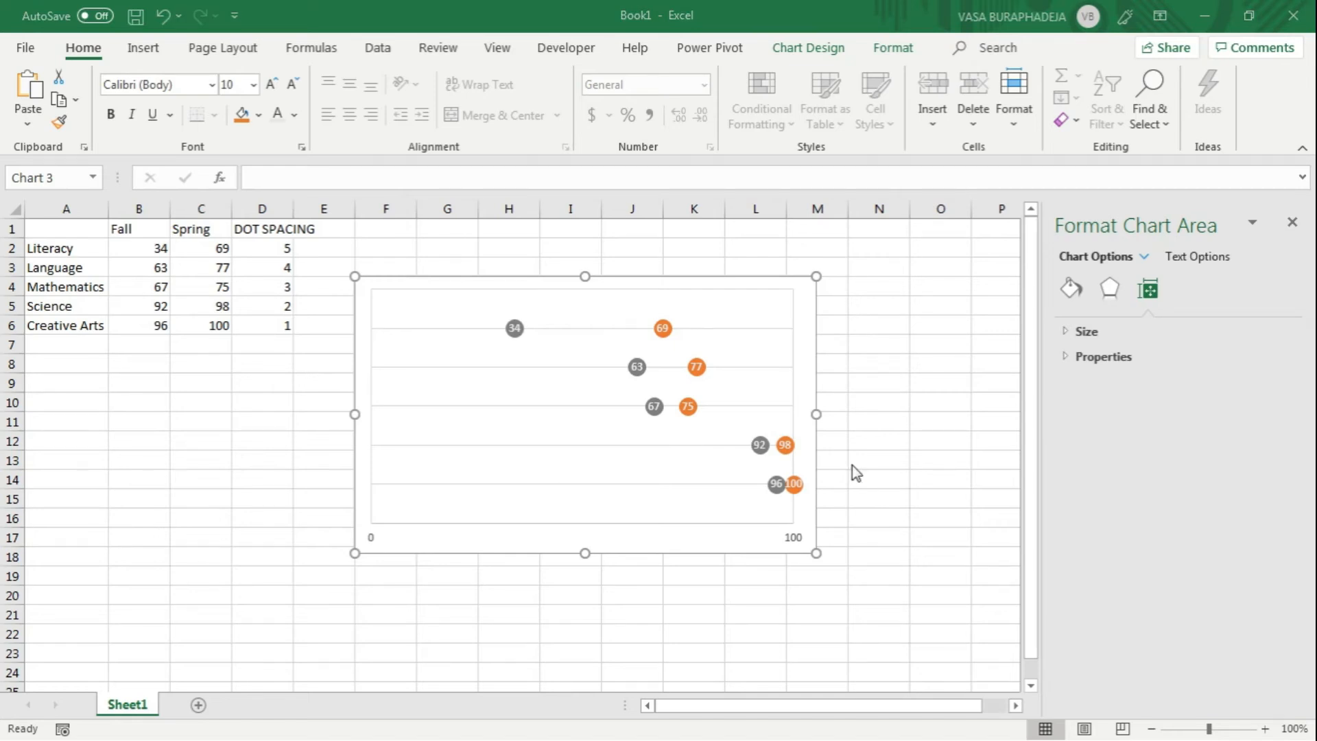
pyautogui.click(889, 496)
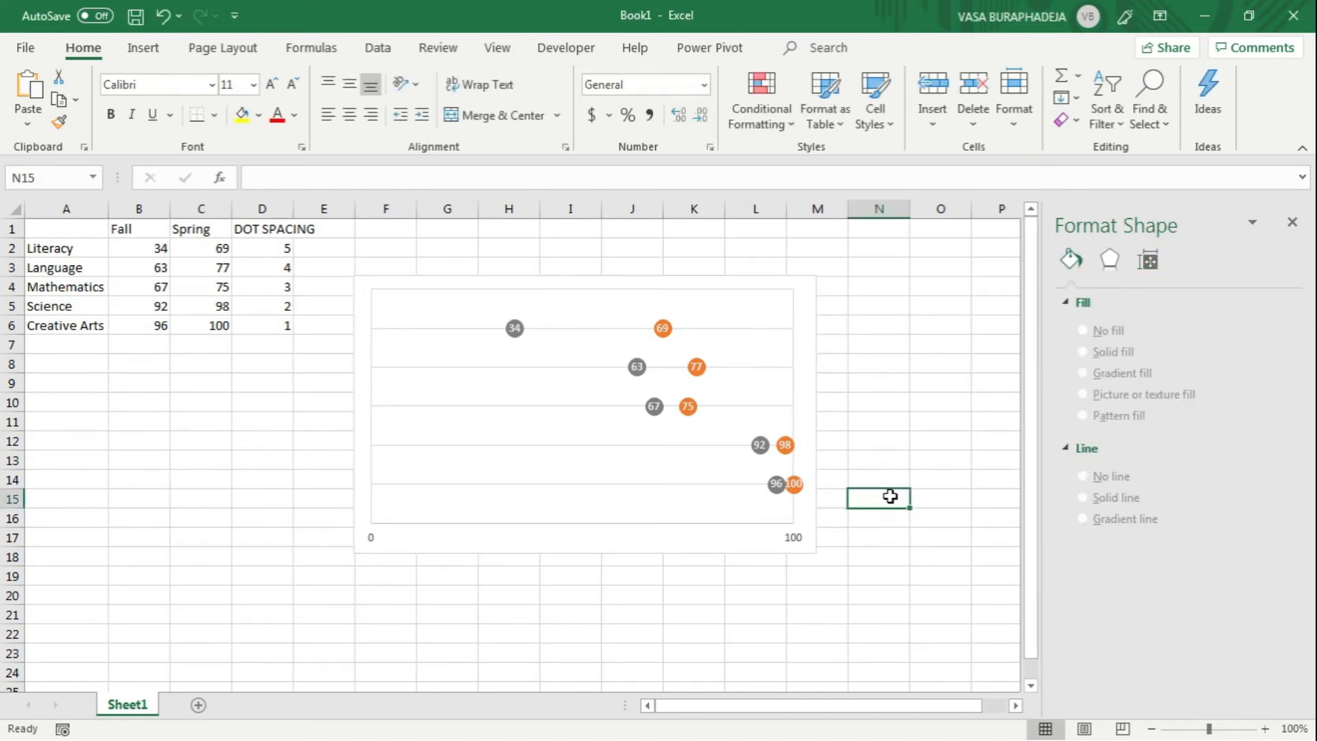
pyautogui.scroll(3, 889, 495)
pyautogui.scroll(-2, 889, 496)
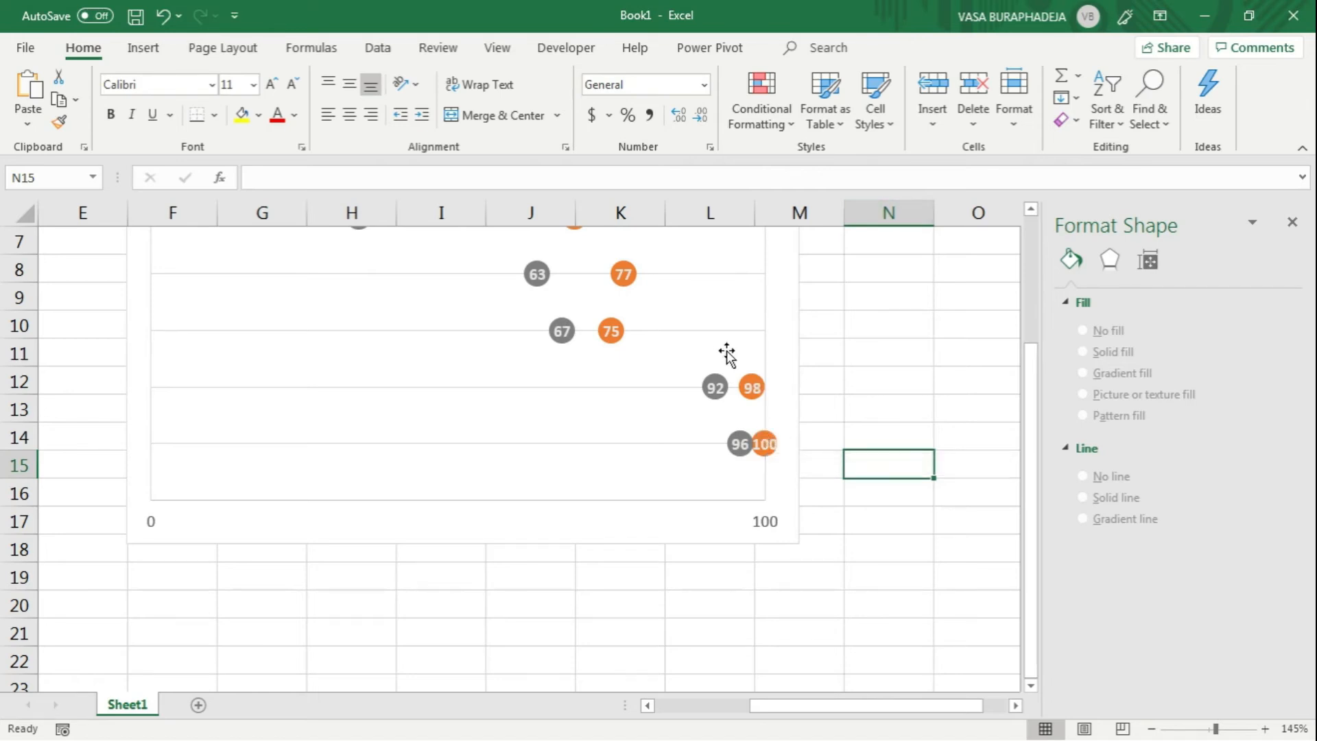
pyautogui.click(1149, 729)
pyautogui.click(1150, 730)
pyautogui.click(1149, 730)
pyautogui.click(1149, 729)
pyautogui.click(1149, 729)
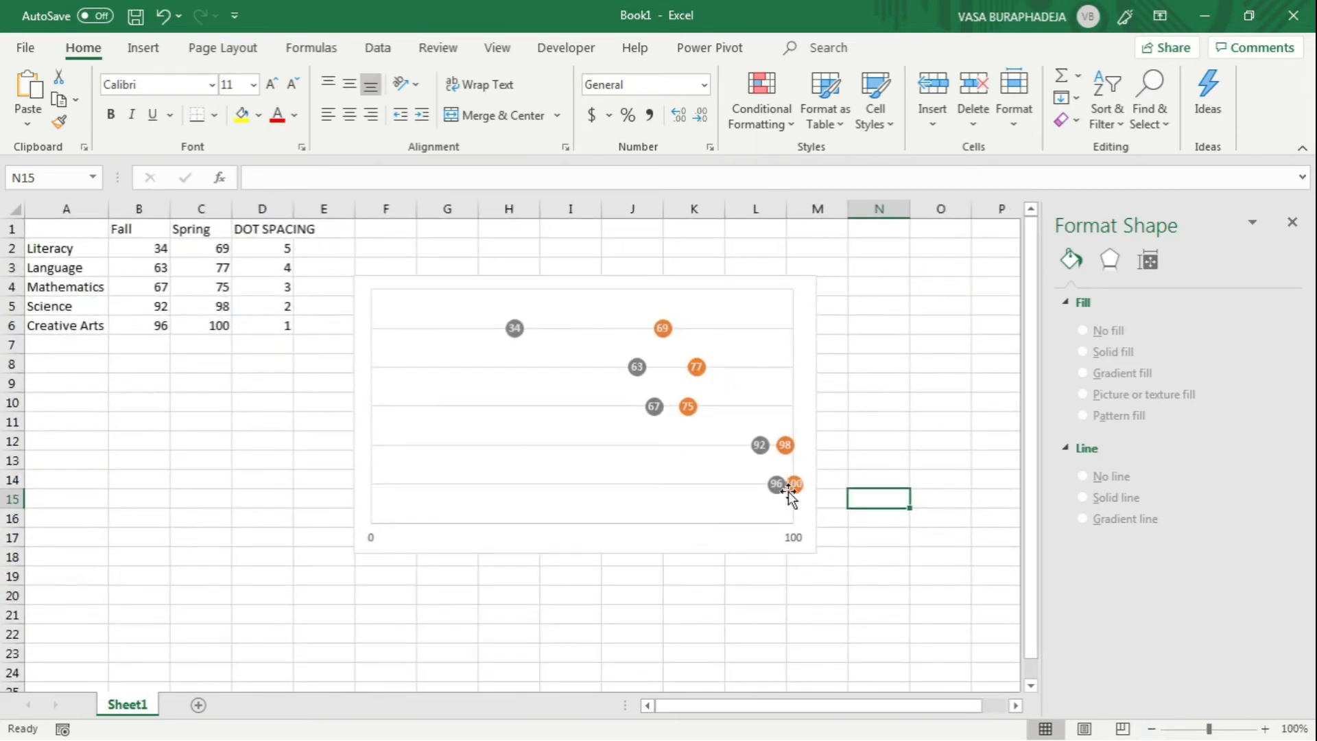
# Step: Reorder the chart's data series so that Fall comes before DOT SPACING
pyautogui.click(670, 288)
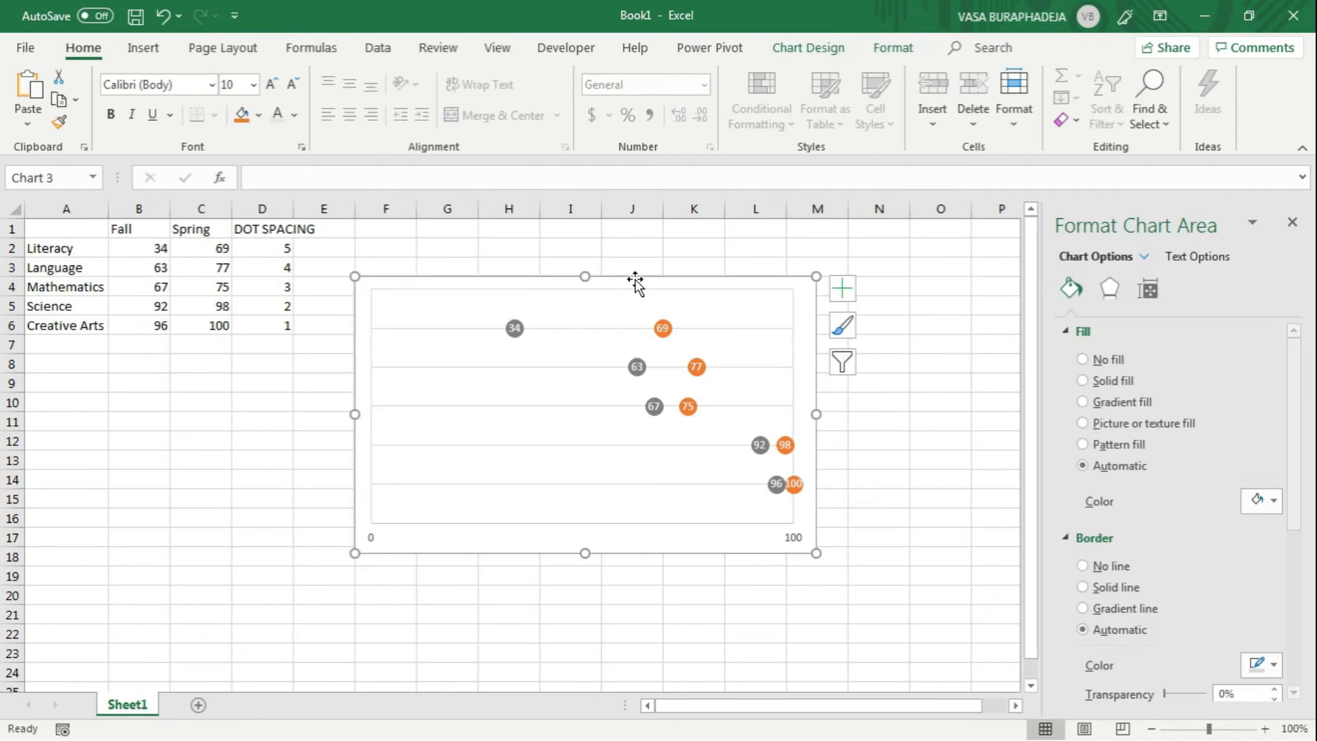
pyautogui.click(819, 48)
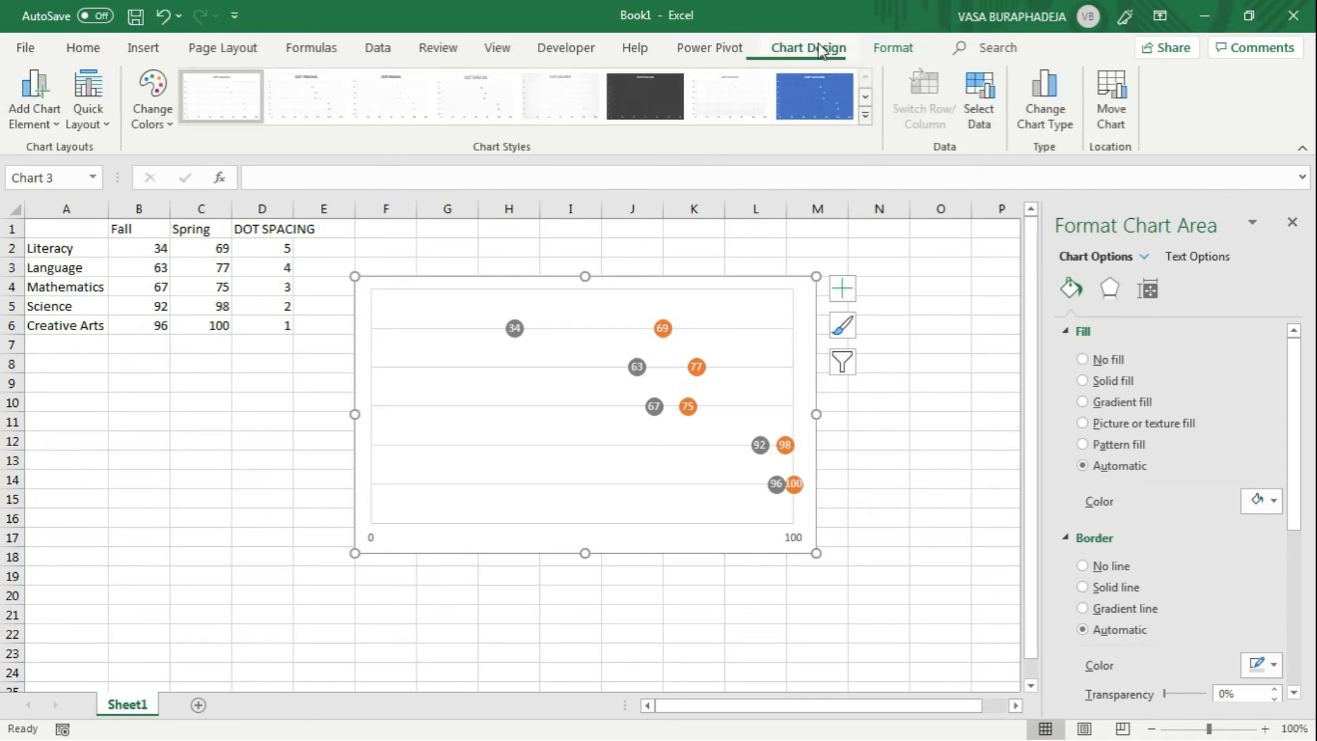
pyautogui.click(981, 116)
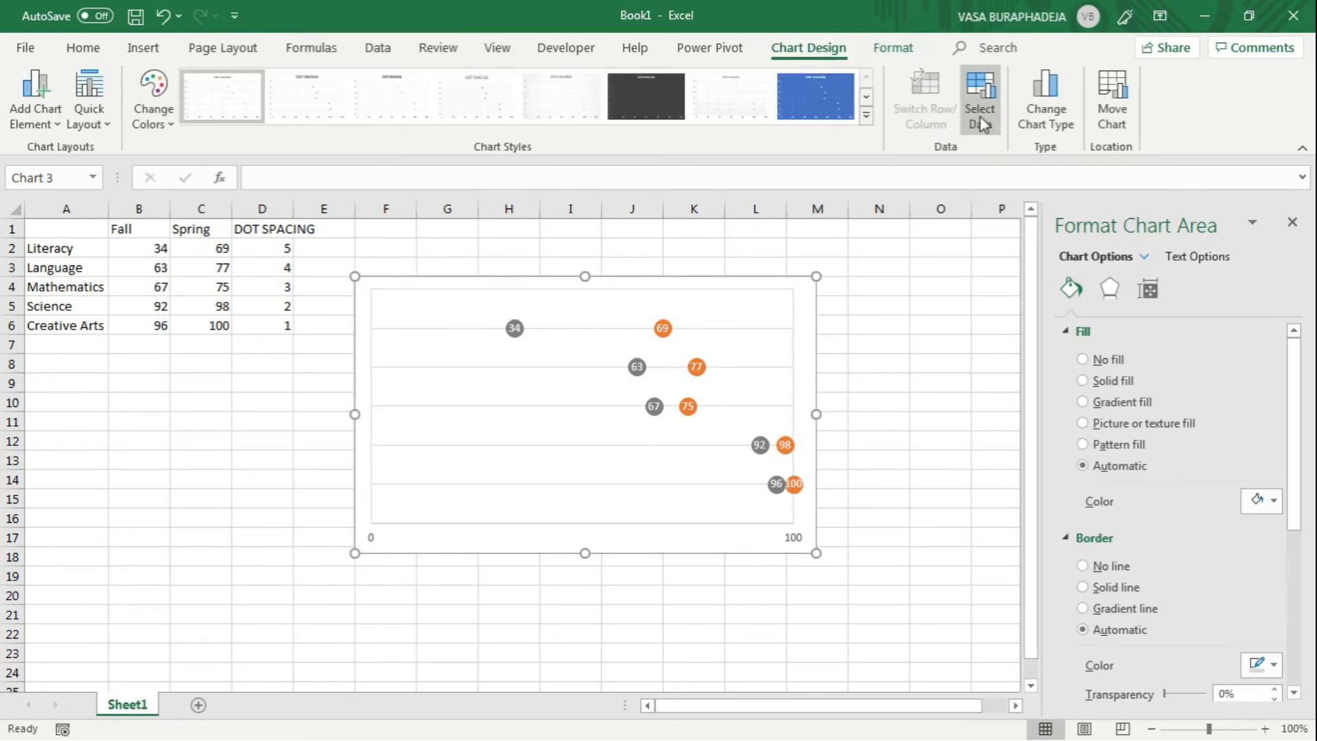
pyautogui.click(357, 419)
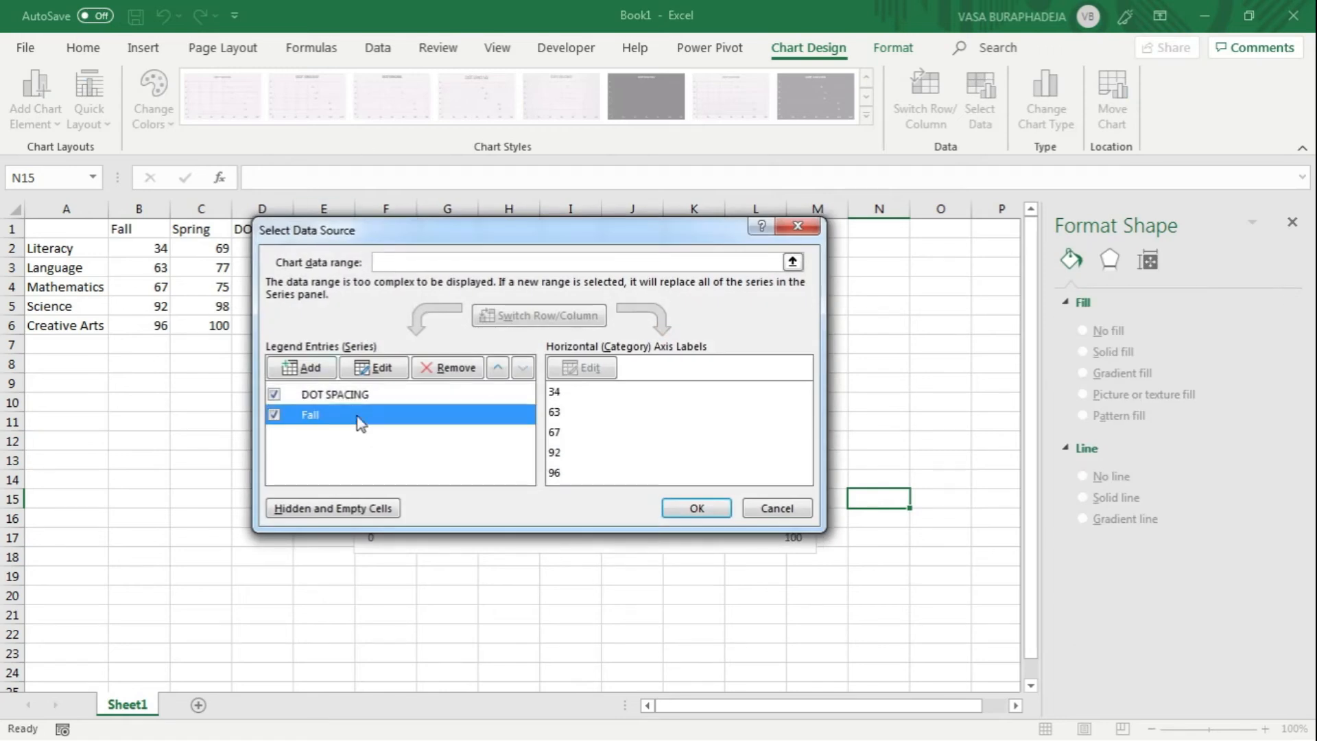
pyautogui.moveTo(478, 230); pyautogui.dragTo(397, 269)
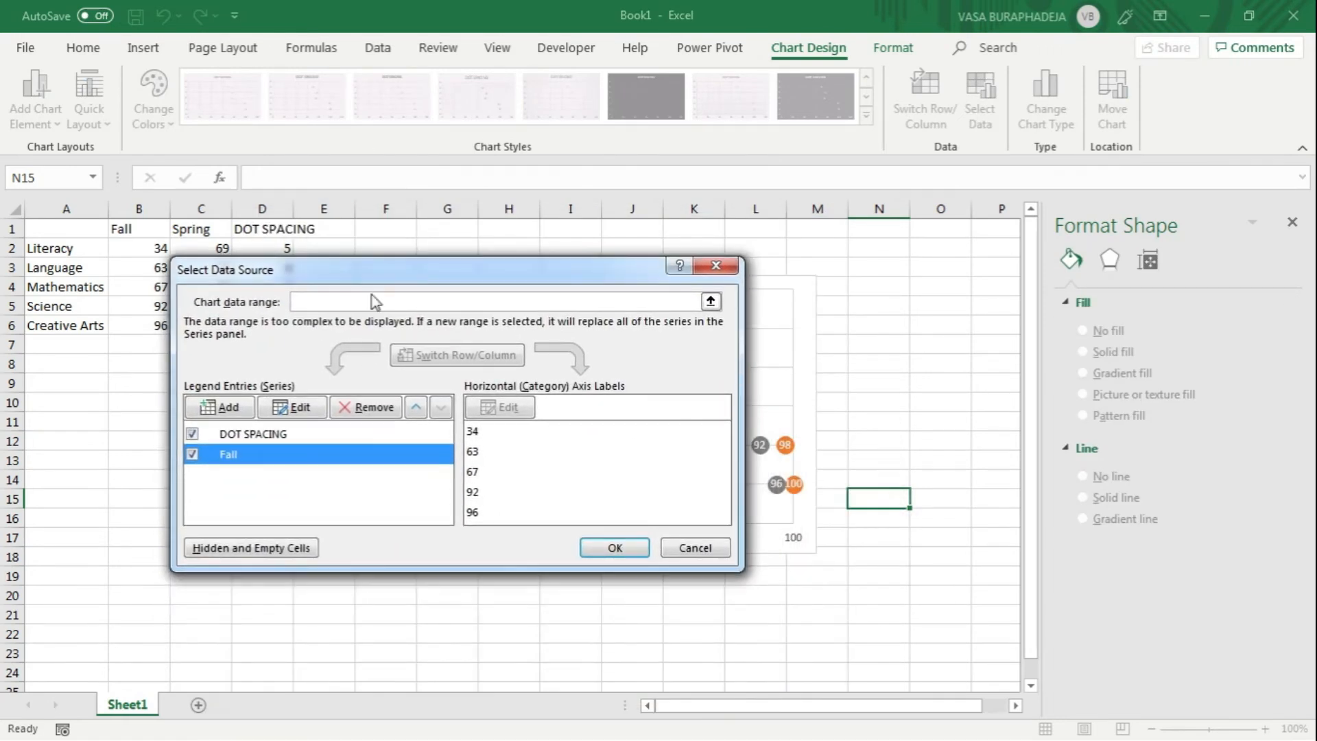
pyautogui.click(417, 409)
pyautogui.click(614, 548)
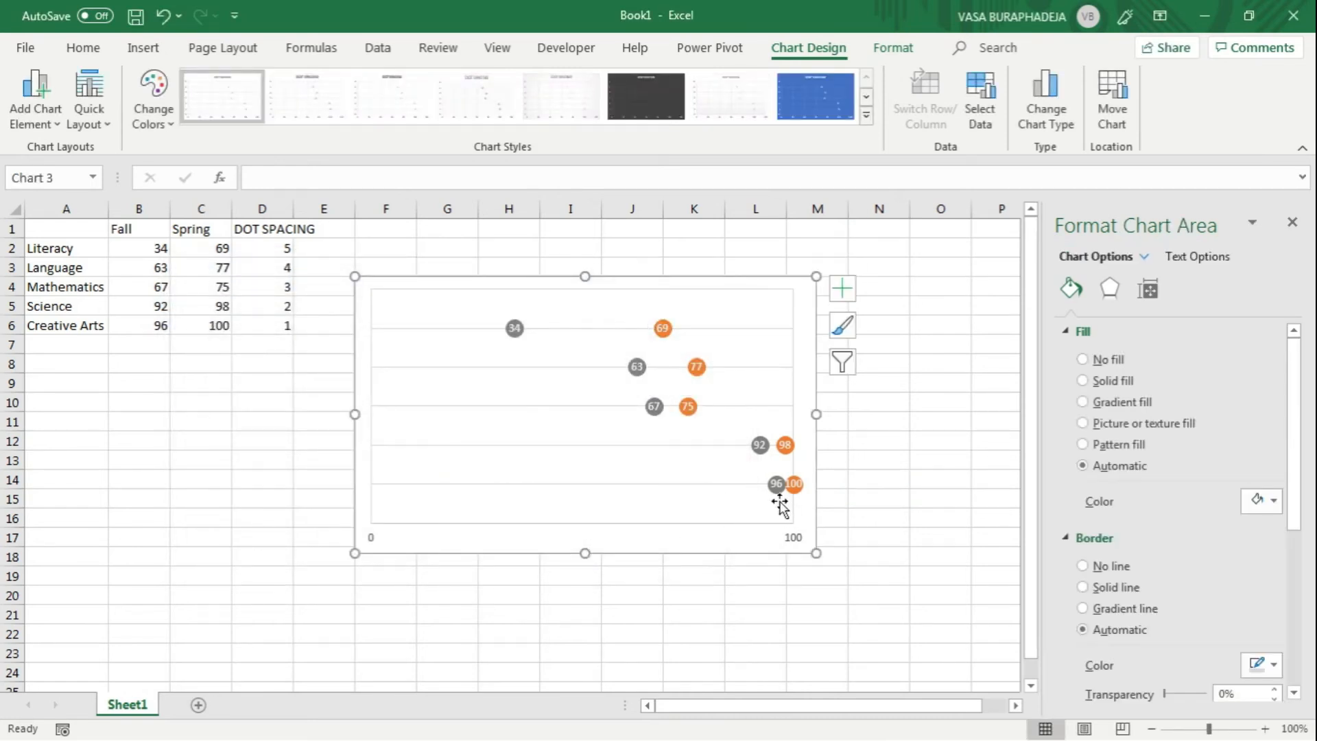
pyautogui.press('Escape')
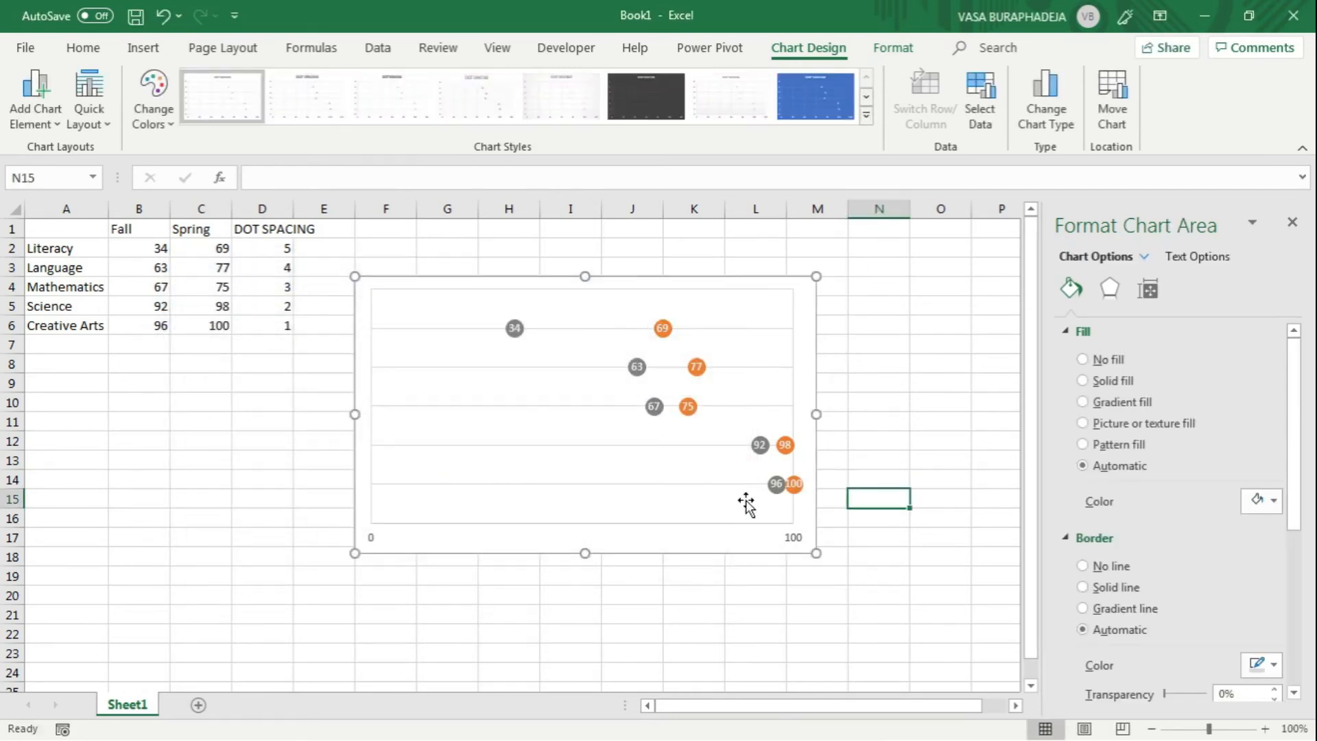
pyautogui.moveTo(794, 493)
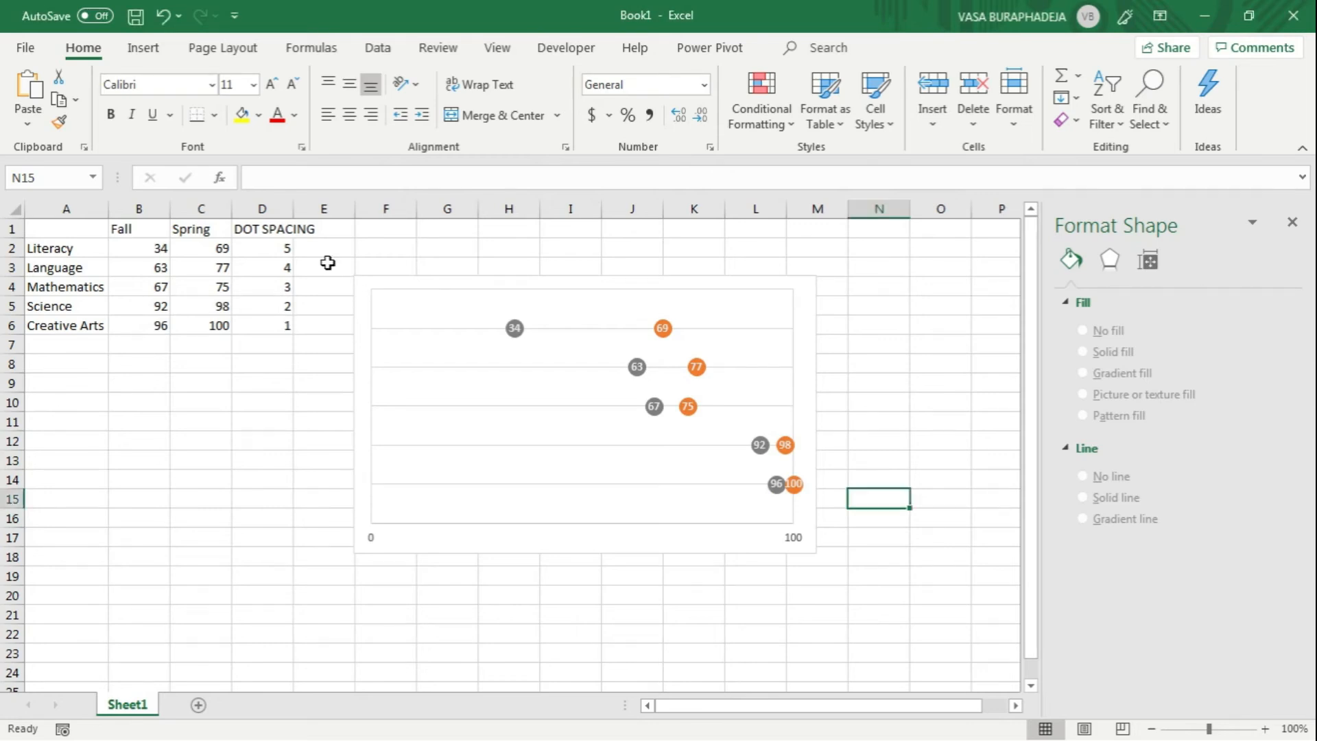
# Step: Enter the heading "labels" in cell E1, next to the DOT SPACING column
pyautogui.click(327, 229)
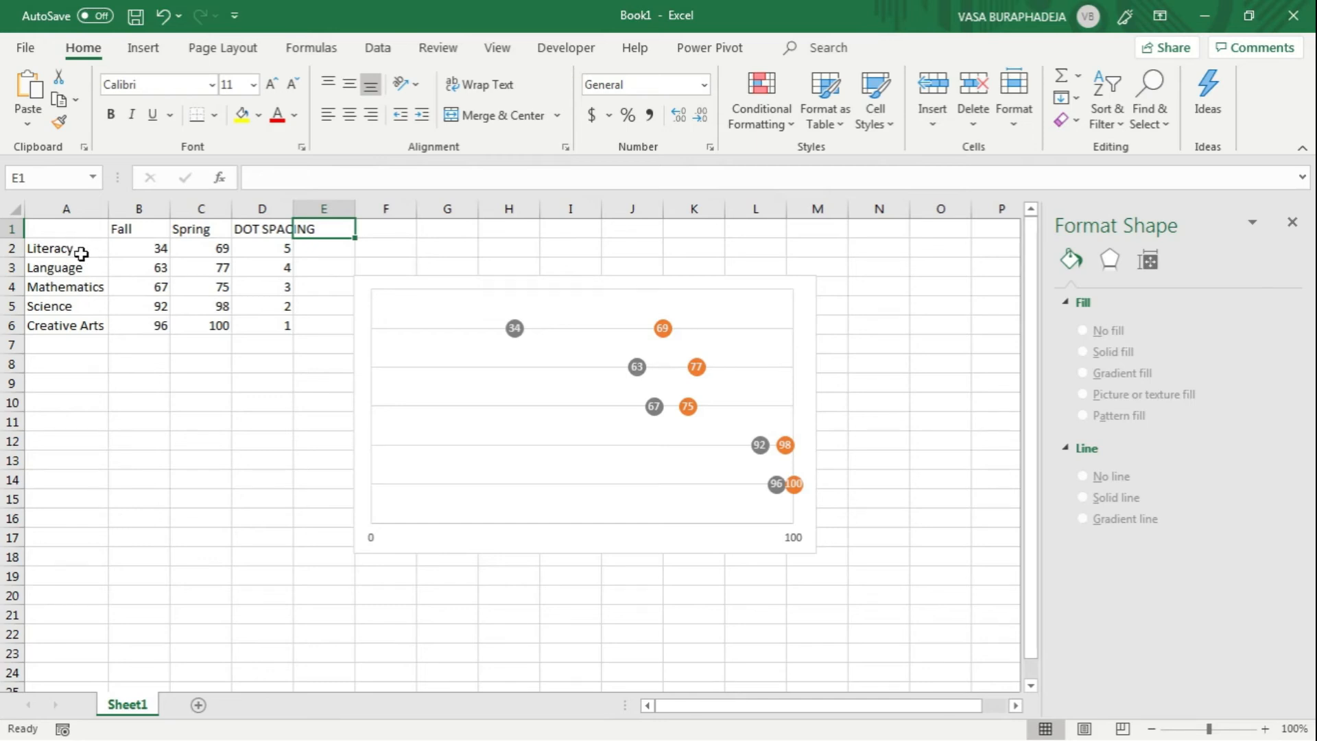
pyautogui.write('=')
pyautogui.press('Escape')
pyautogui.write('labels')
pyautogui.press('Return')
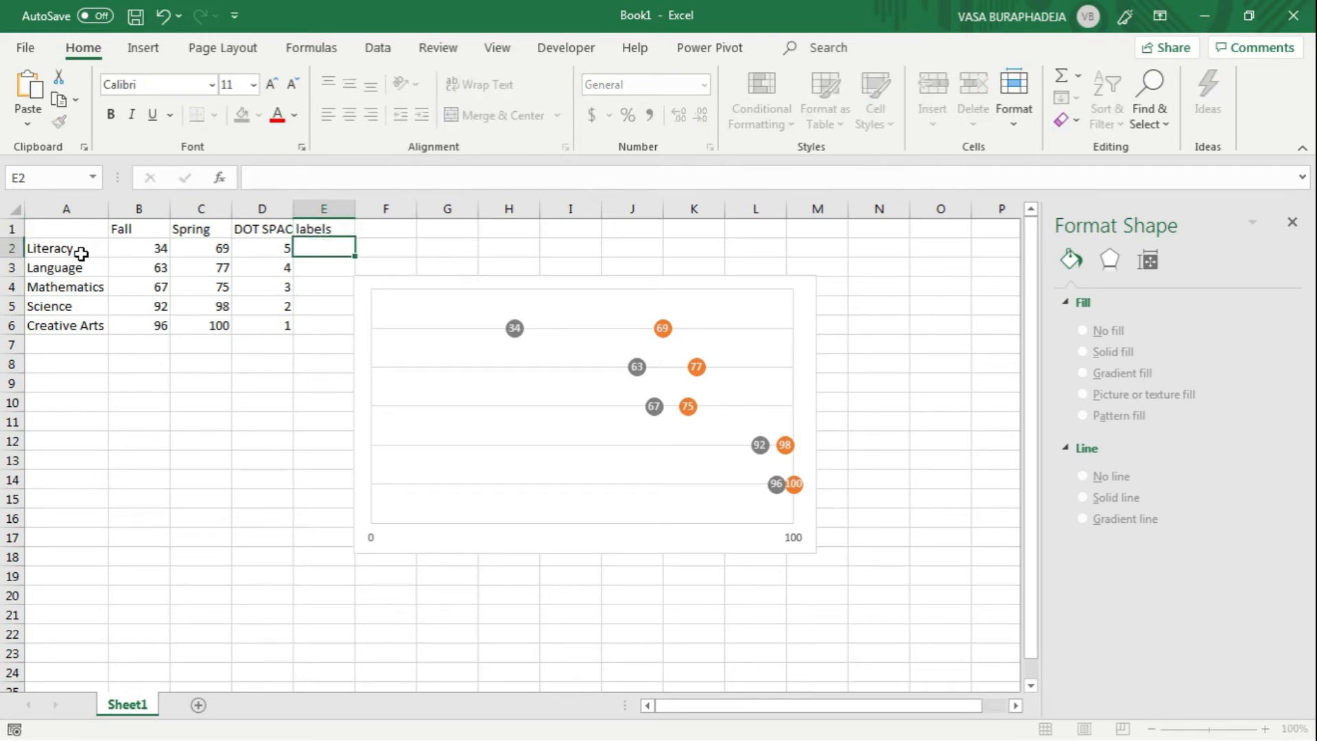
# Step: Enter 0 in cells E2 through E6 and move the chart one column away from the labels column
pyautogui.write('0')
pyautogui.press('Return')
pyautogui.write('0')
pyautogui.press('Return')
pyautogui.write('0')
pyautogui.press('Return')
pyautogui.write('0')
pyautogui.press('Return')
pyautogui.write('0')
pyautogui.press('Return')
pyautogui.press('Up')
pyautogui.press('Up')
pyautogui.press('Up')
pyautogui.press('Up')
pyautogui.press('Up')
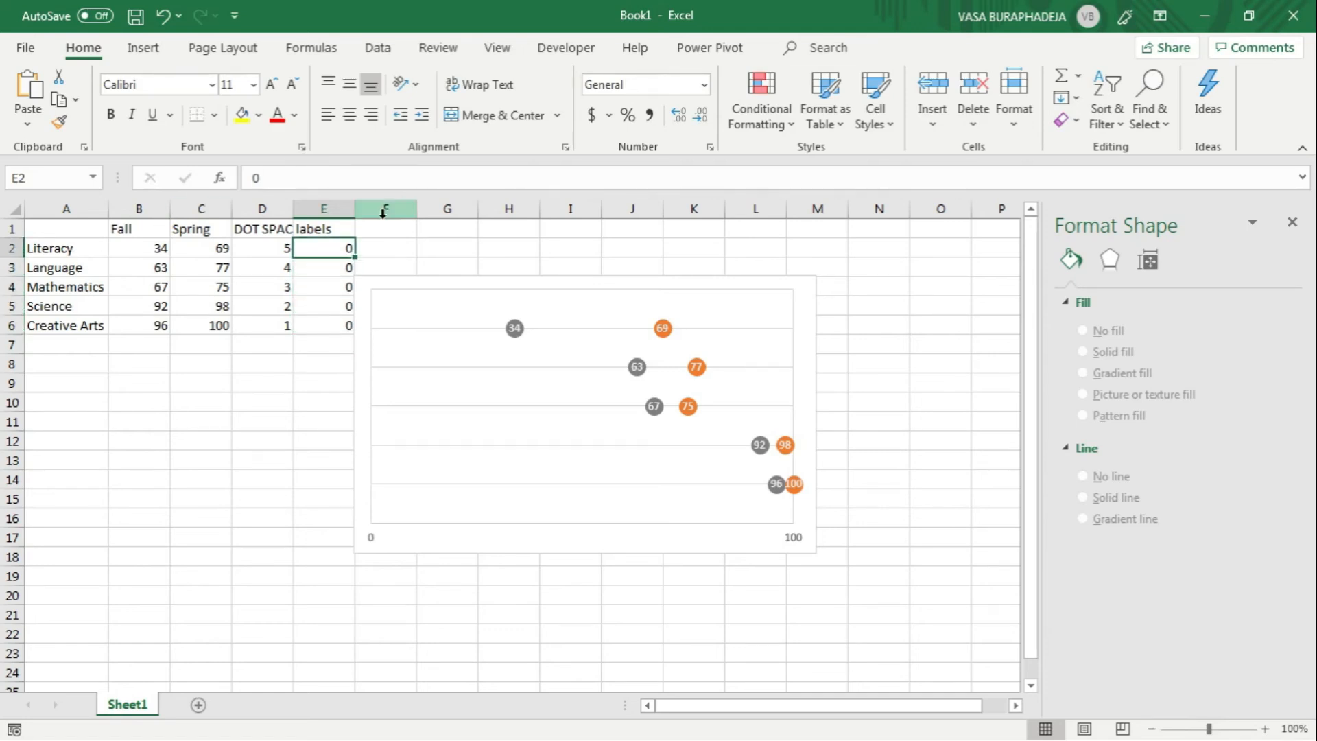
pyautogui.moveTo(388, 282); pyautogui.dragTo(449, 281)
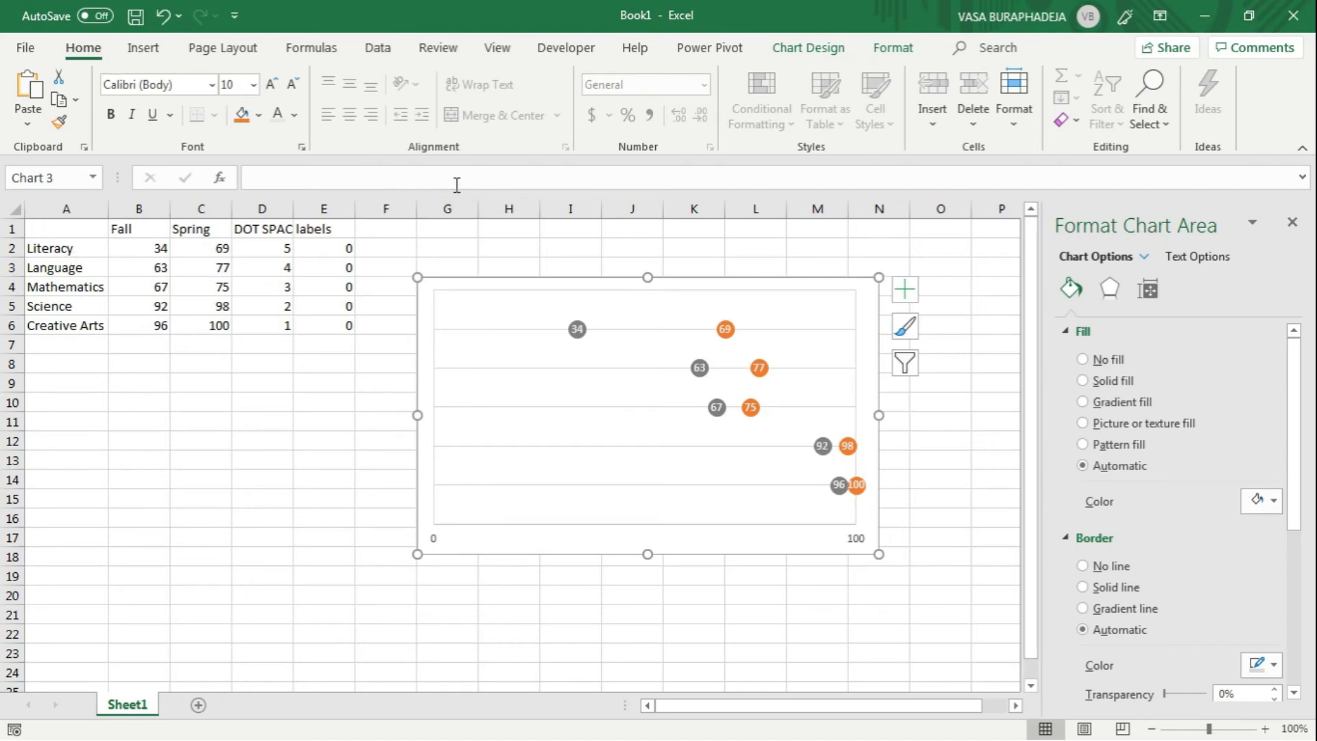
# Step: Add a chart series named from E1, with X values from E2:E6 and Y values from D2:D6
pyautogui.click(808, 48)
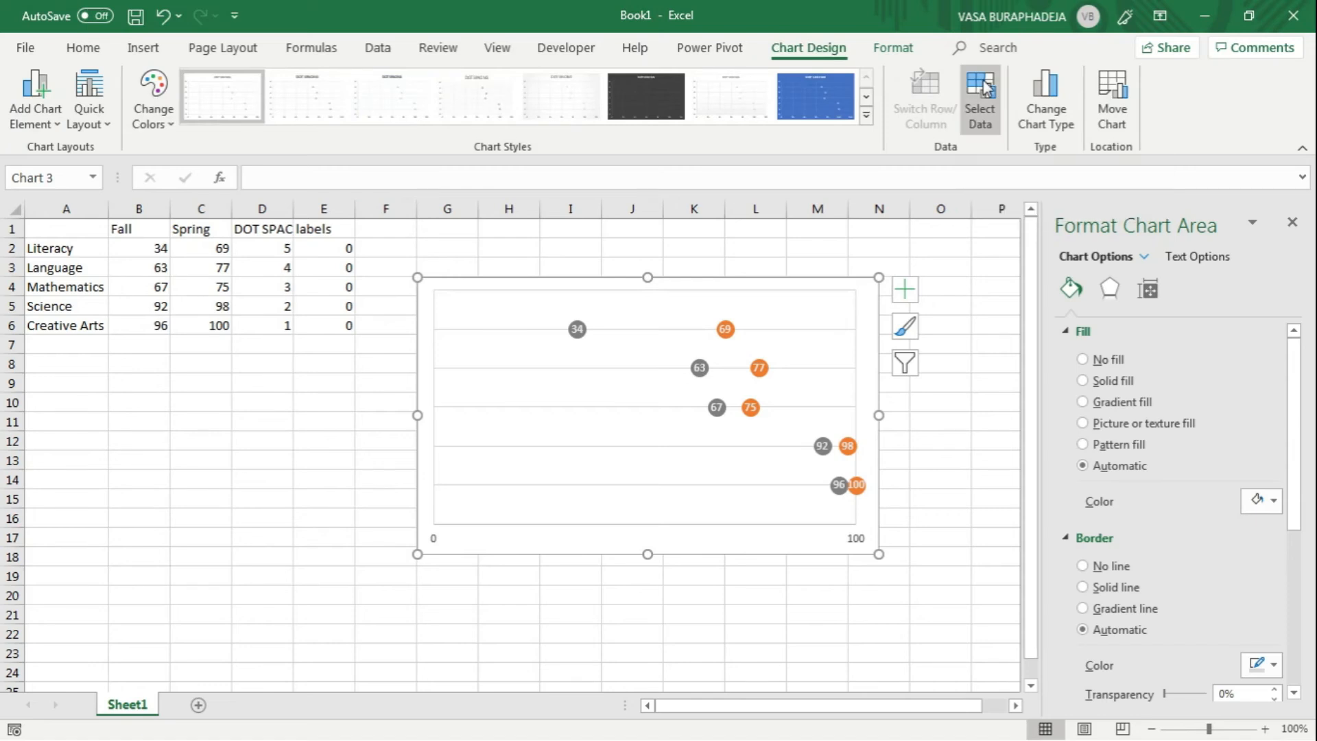
pyautogui.click(983, 88)
pyautogui.moveTo(421, 276); pyautogui.dragTo(546, 243)
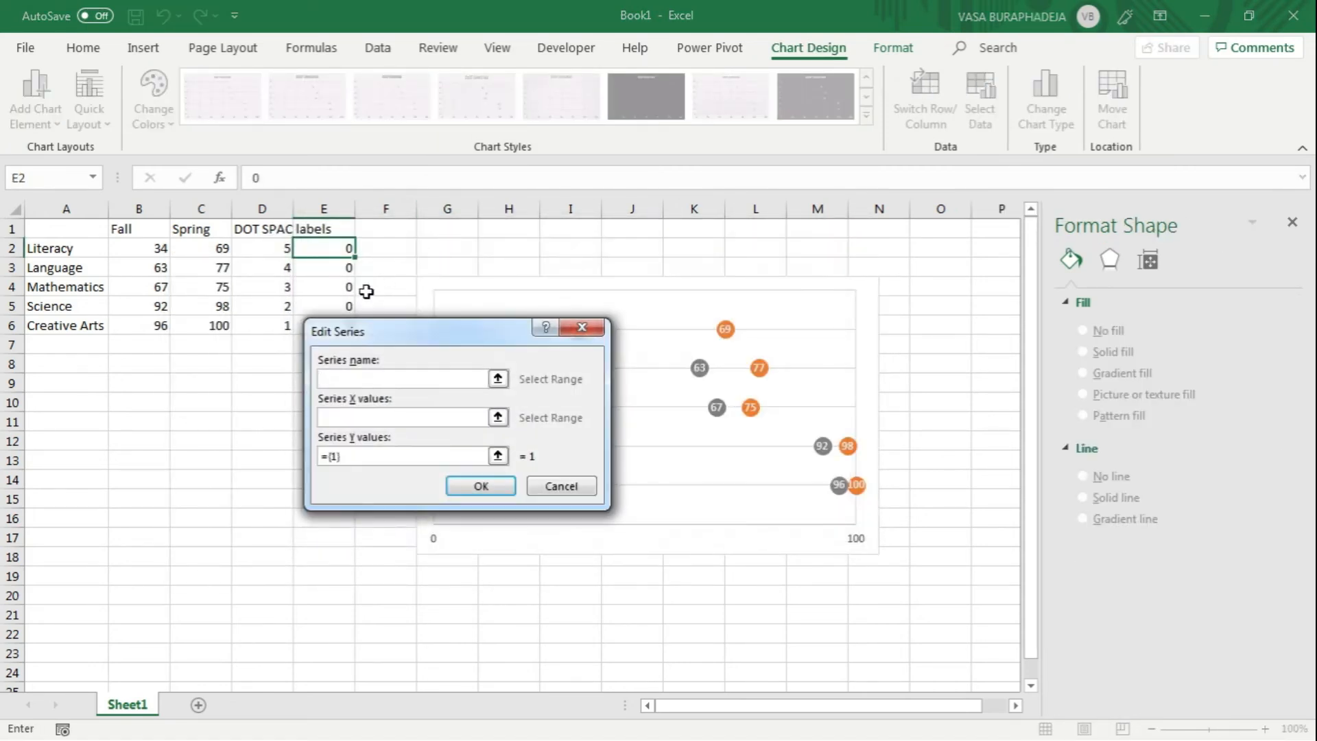
pyautogui.click(331, 229)
pyautogui.click(462, 417)
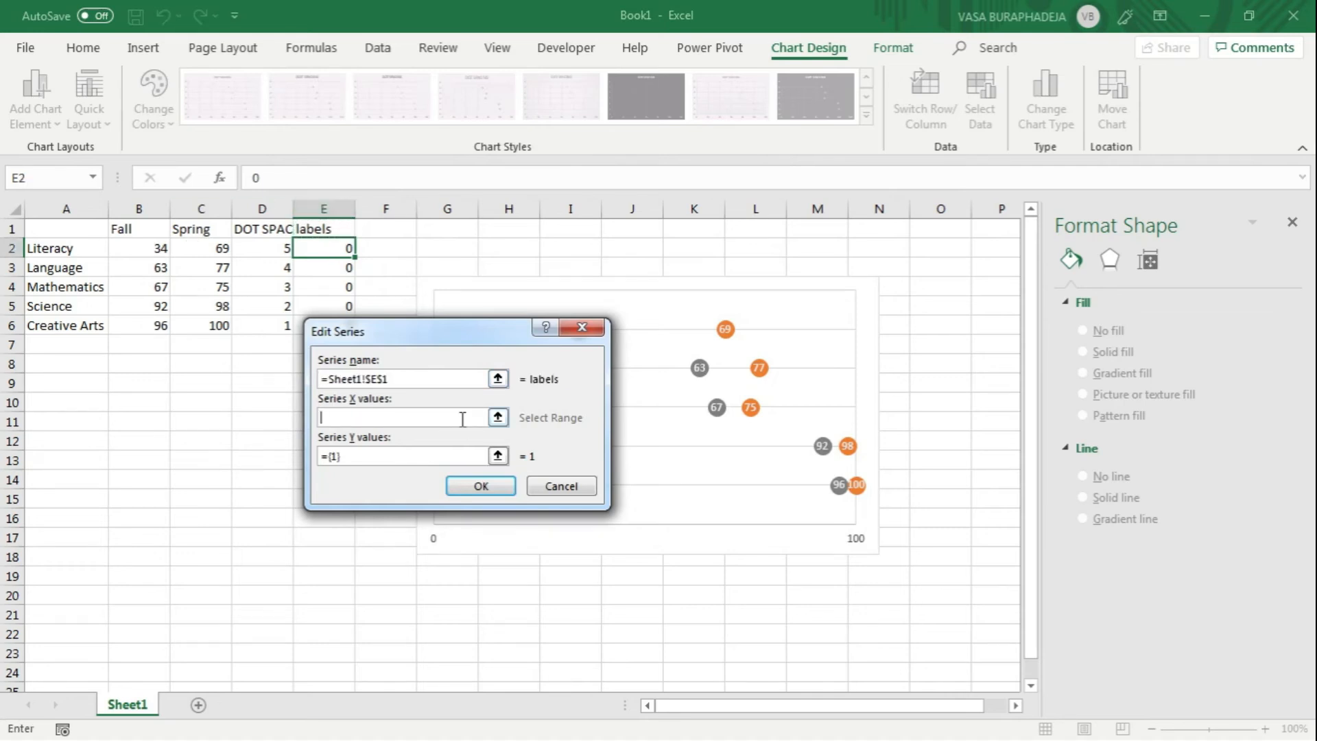
pyautogui.moveTo(426, 346); pyautogui.dragTo(482, 360)
pyautogui.moveTo(349, 253); pyautogui.dragTo(332, 327)
pyautogui.click(503, 469)
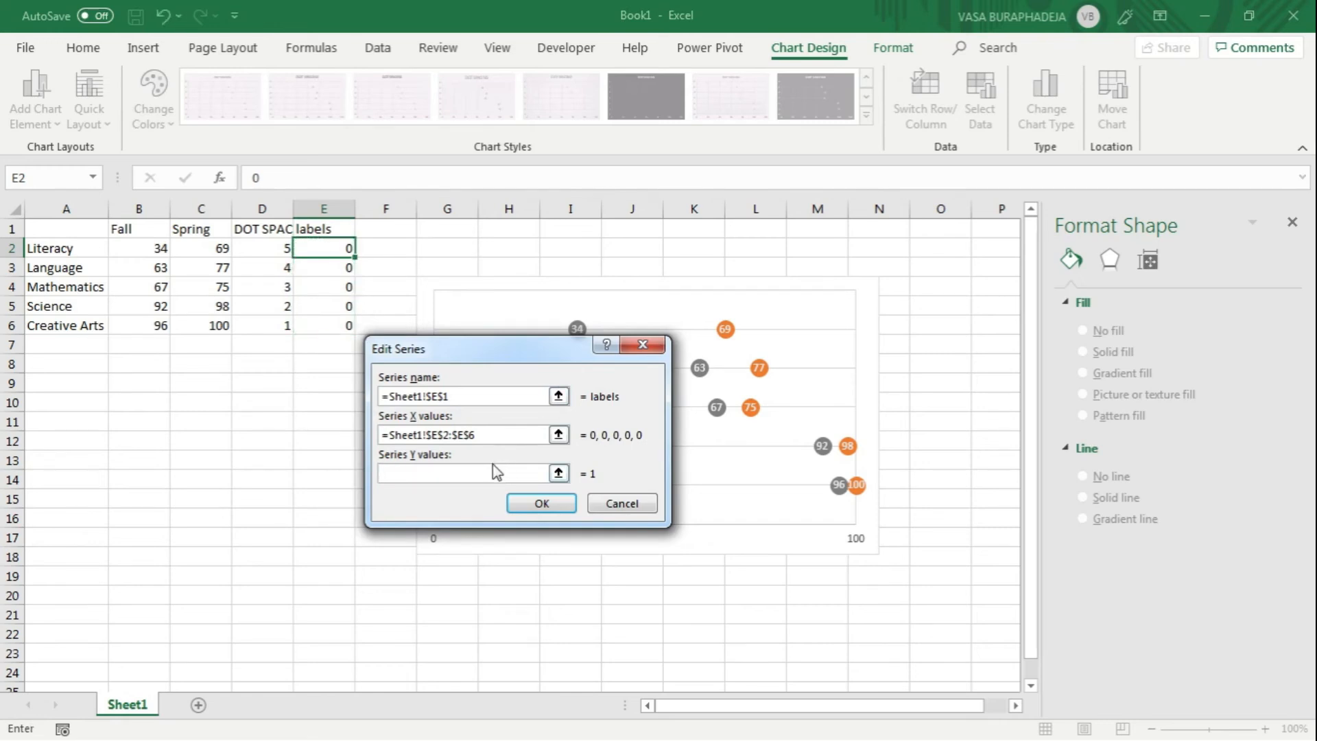
pyautogui.moveTo(266, 248); pyautogui.dragTo(262, 324)
pyautogui.click(542, 503)
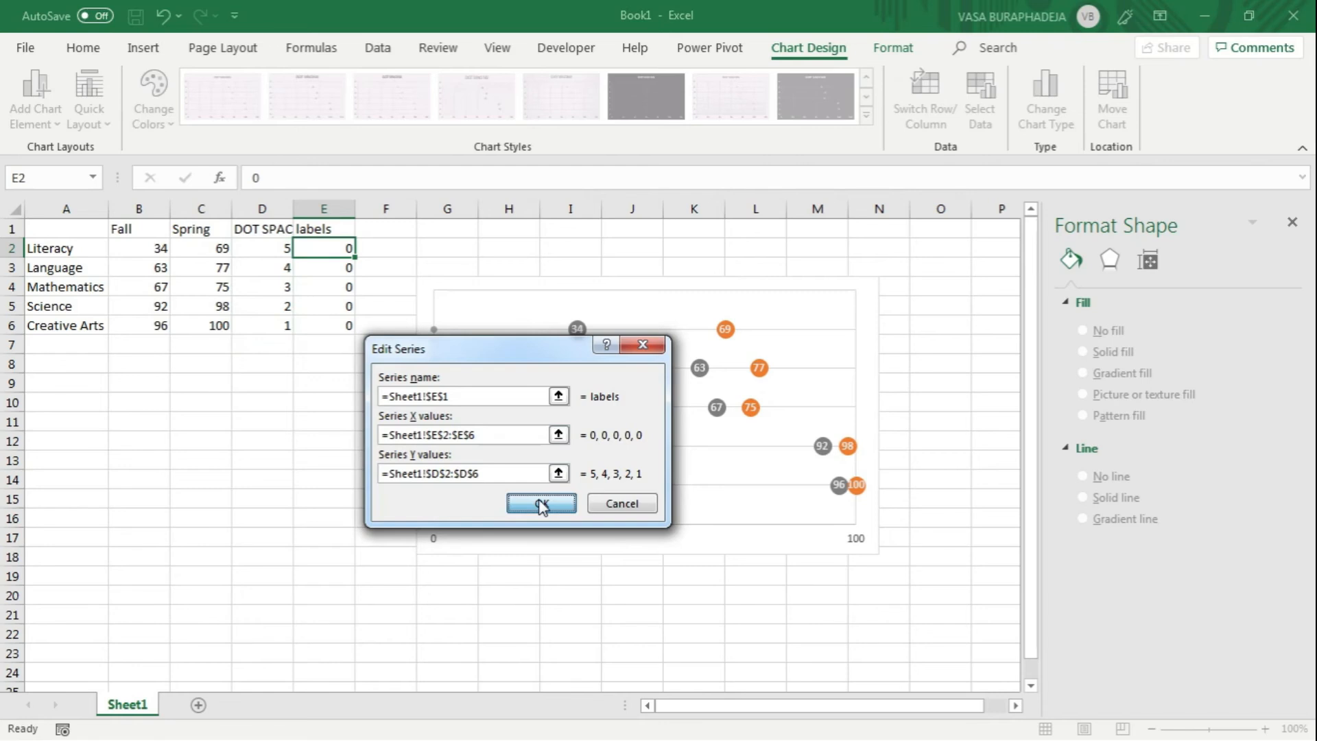
pyautogui.moveTo(692, 246); pyautogui.dragTo(870, 230)
pyautogui.click(919, 513)
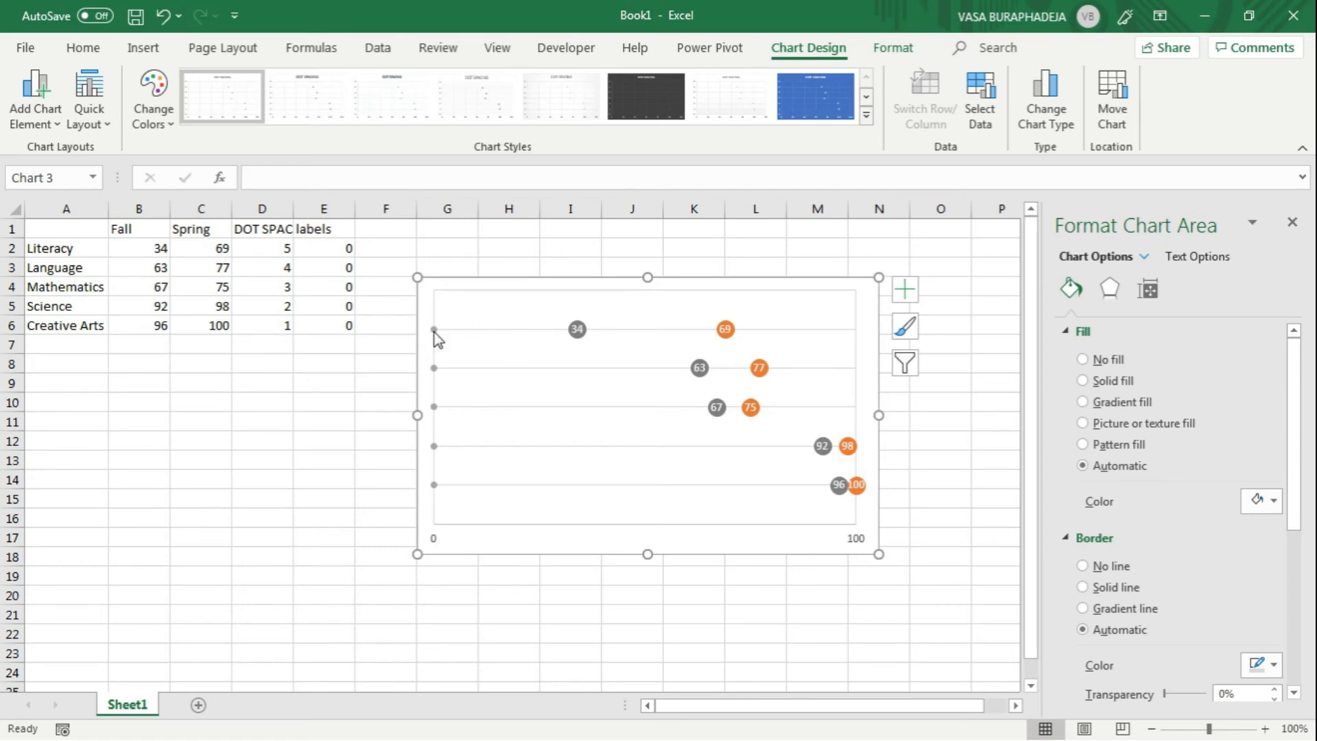
# Step: Add data labels to the right of the new labels series' points along the chart's zero line
pyautogui.click(434, 330)
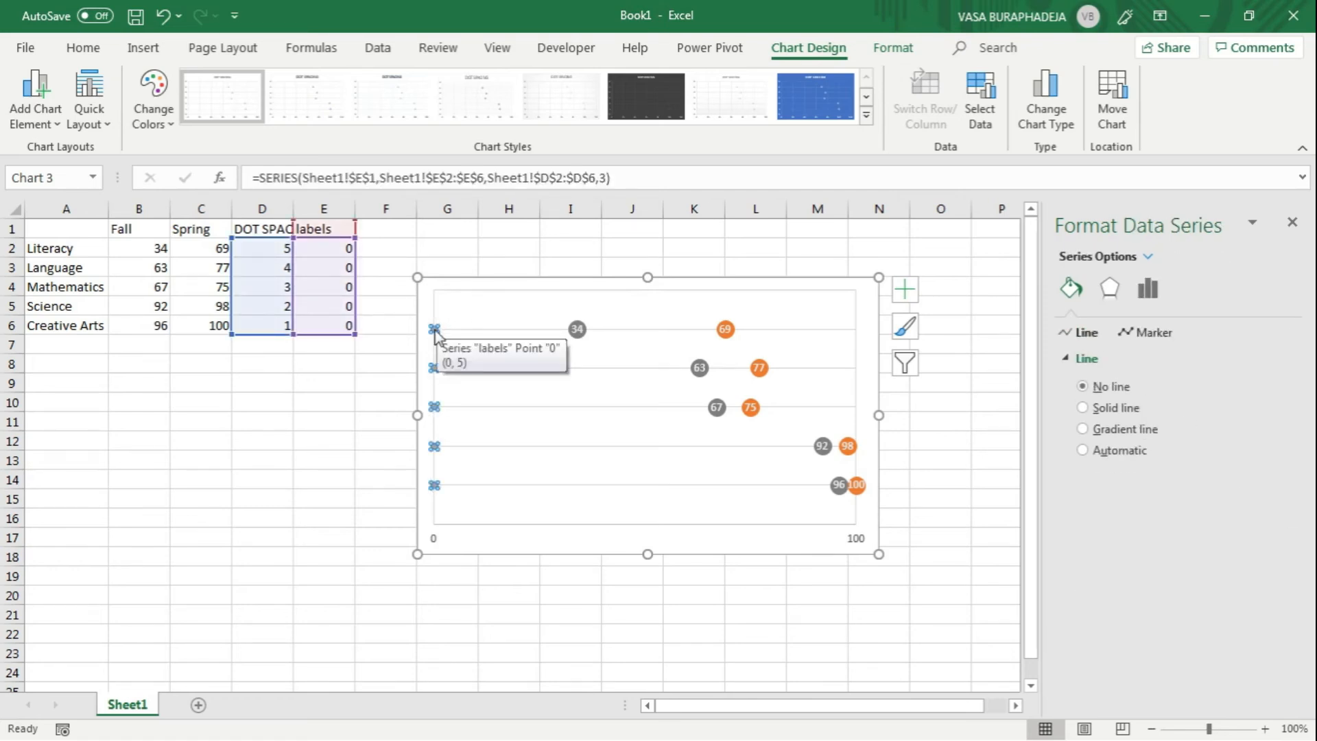
pyautogui.click(904, 288)
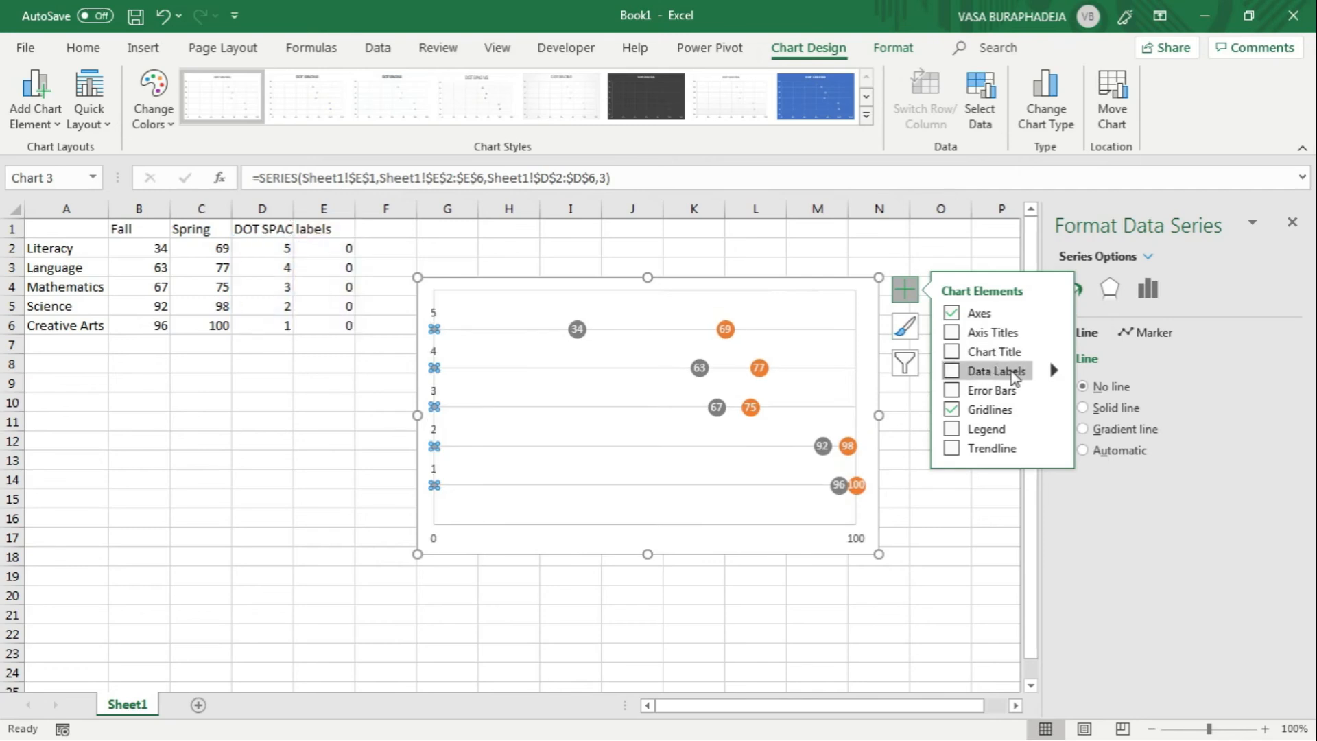
pyautogui.click(1051, 376)
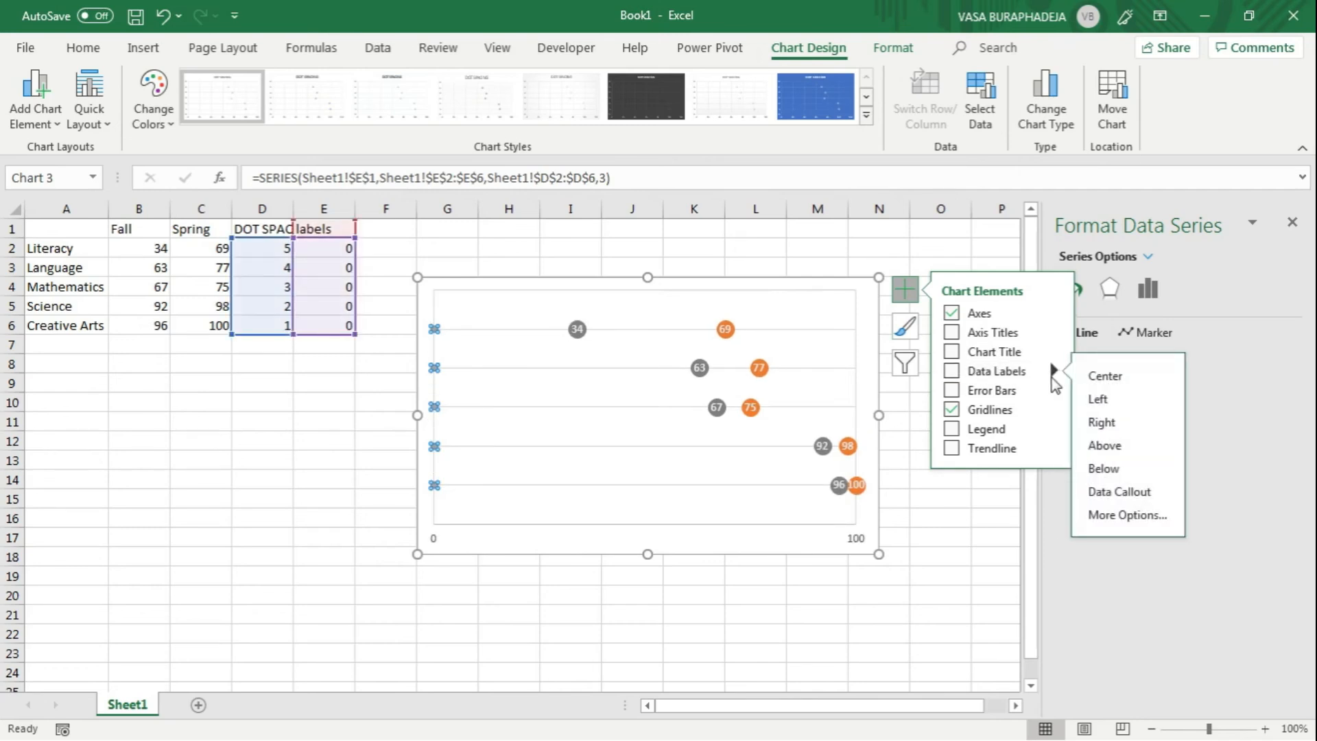
pyautogui.click(1101, 422)
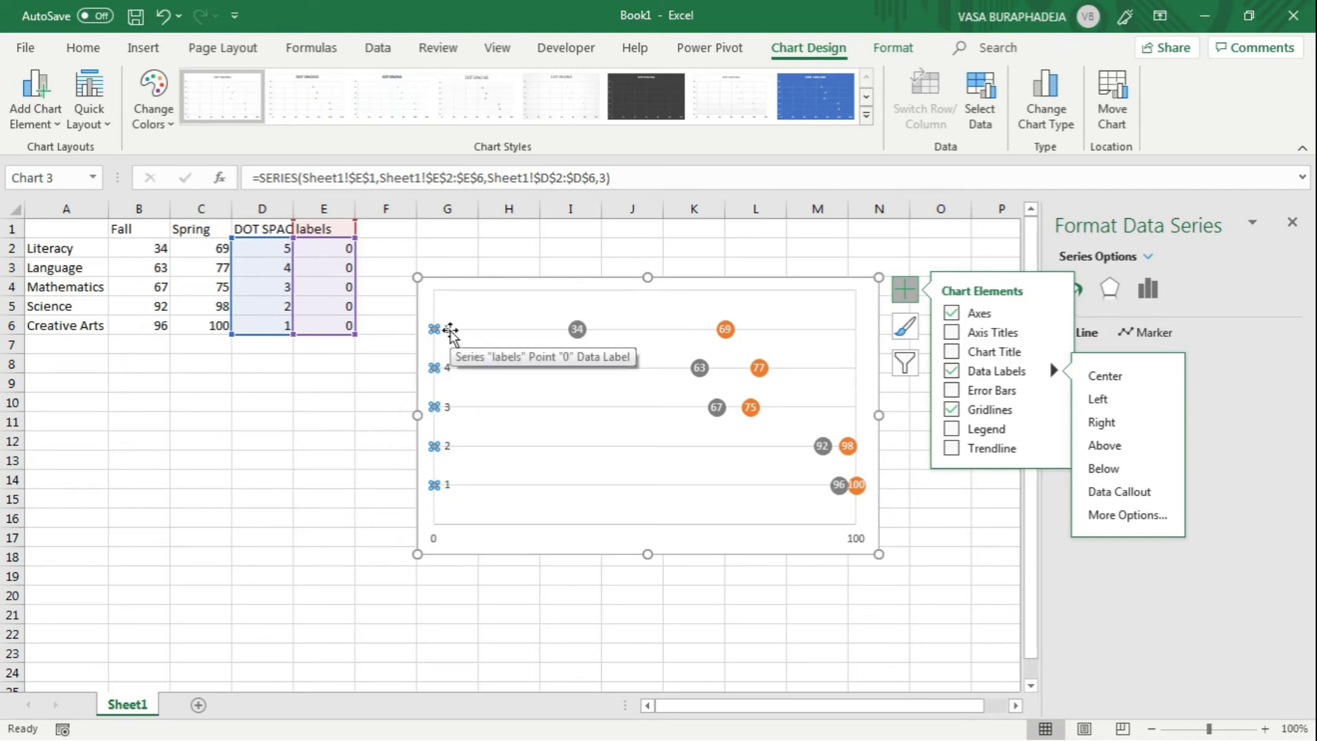
# Step: Link the uppermost data label of the labels series (value 5) to the subject name in cell A2
pyautogui.click(450, 332)
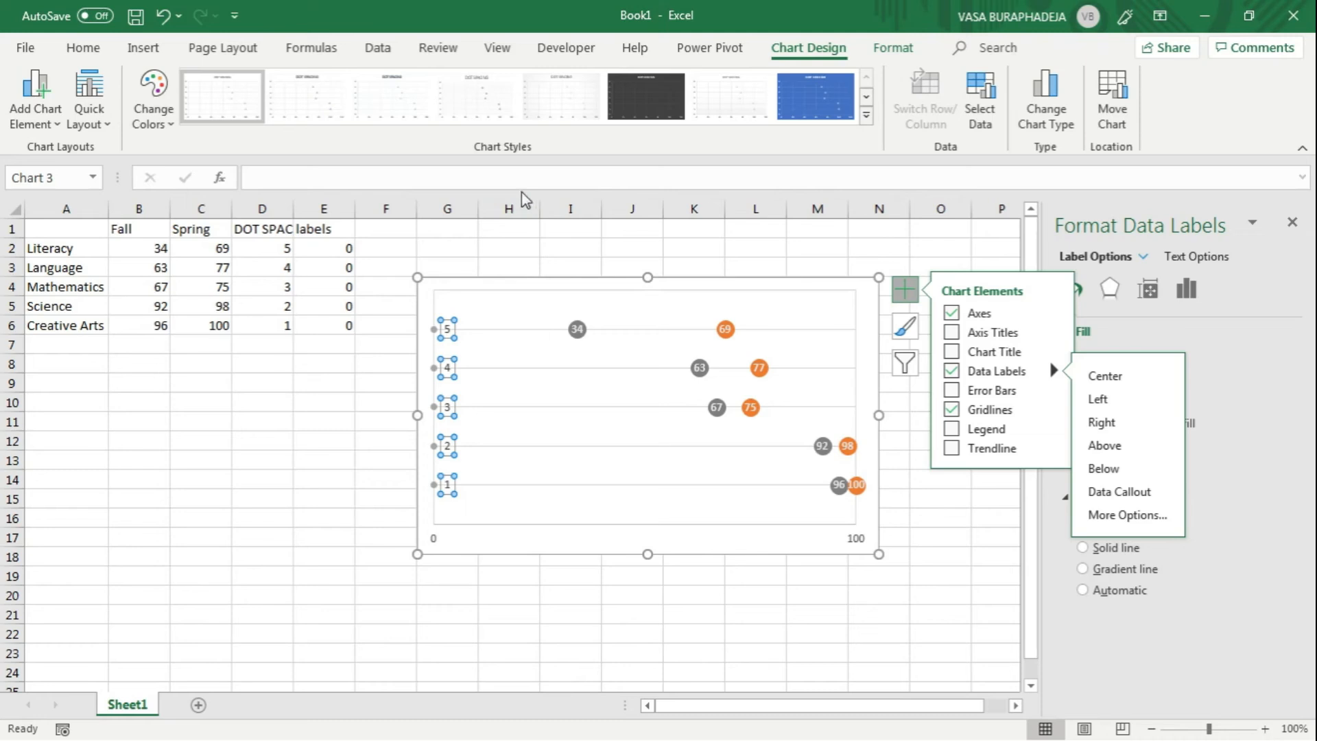
pyautogui.click(447, 321)
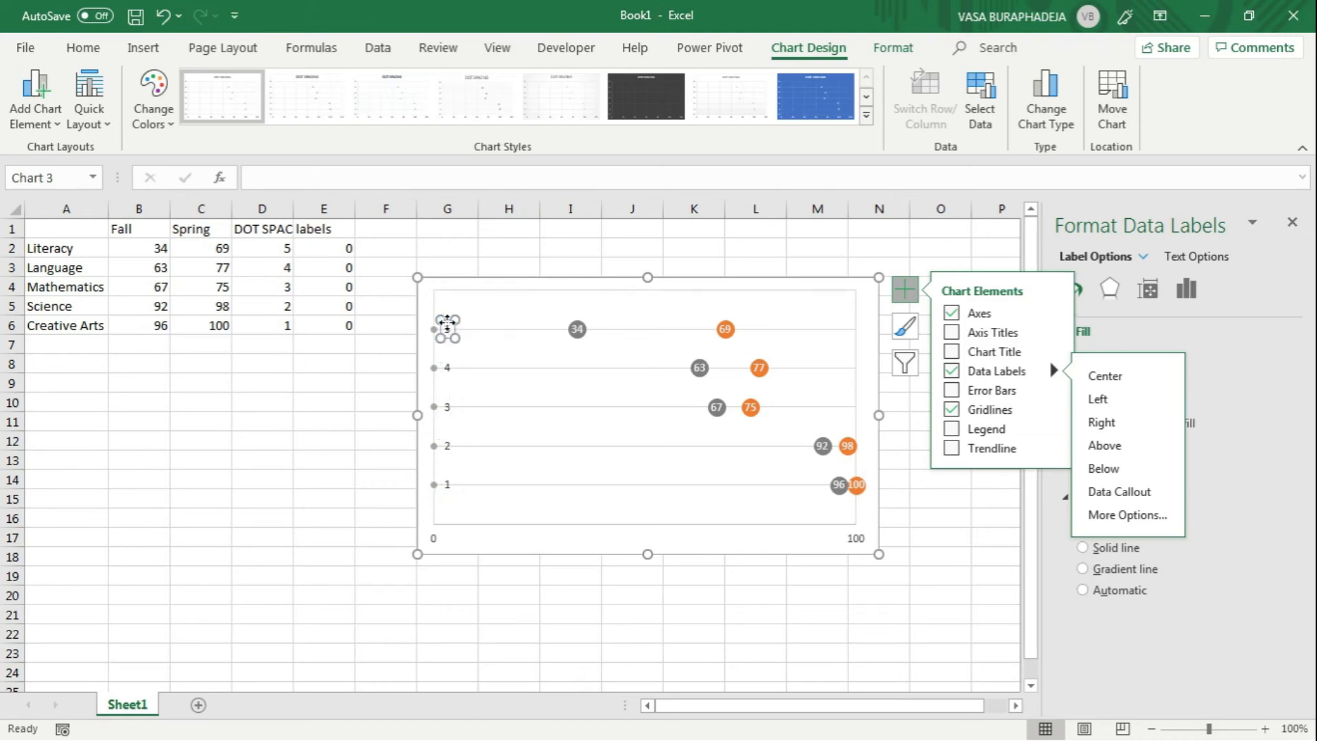
pyautogui.click(448, 328)
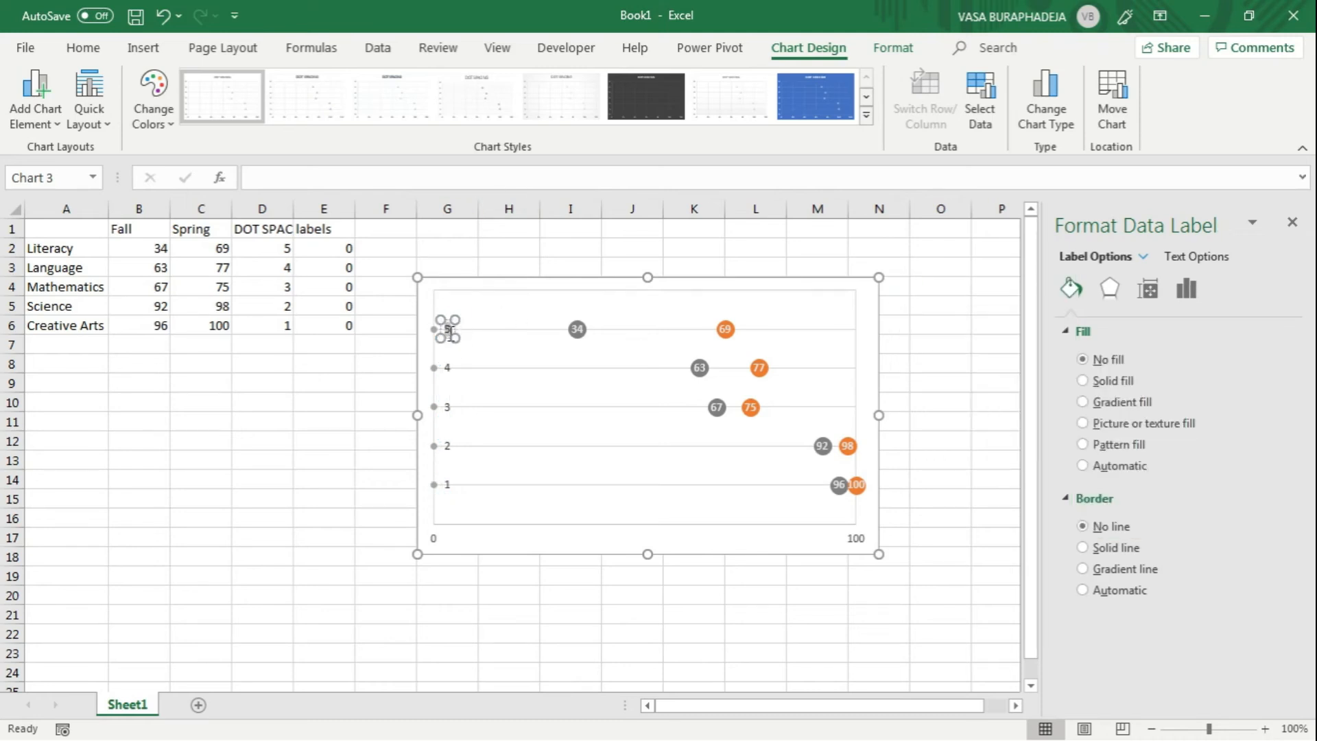
pyautogui.click(371, 180)
pyautogui.write('=')
pyautogui.click(77, 248)
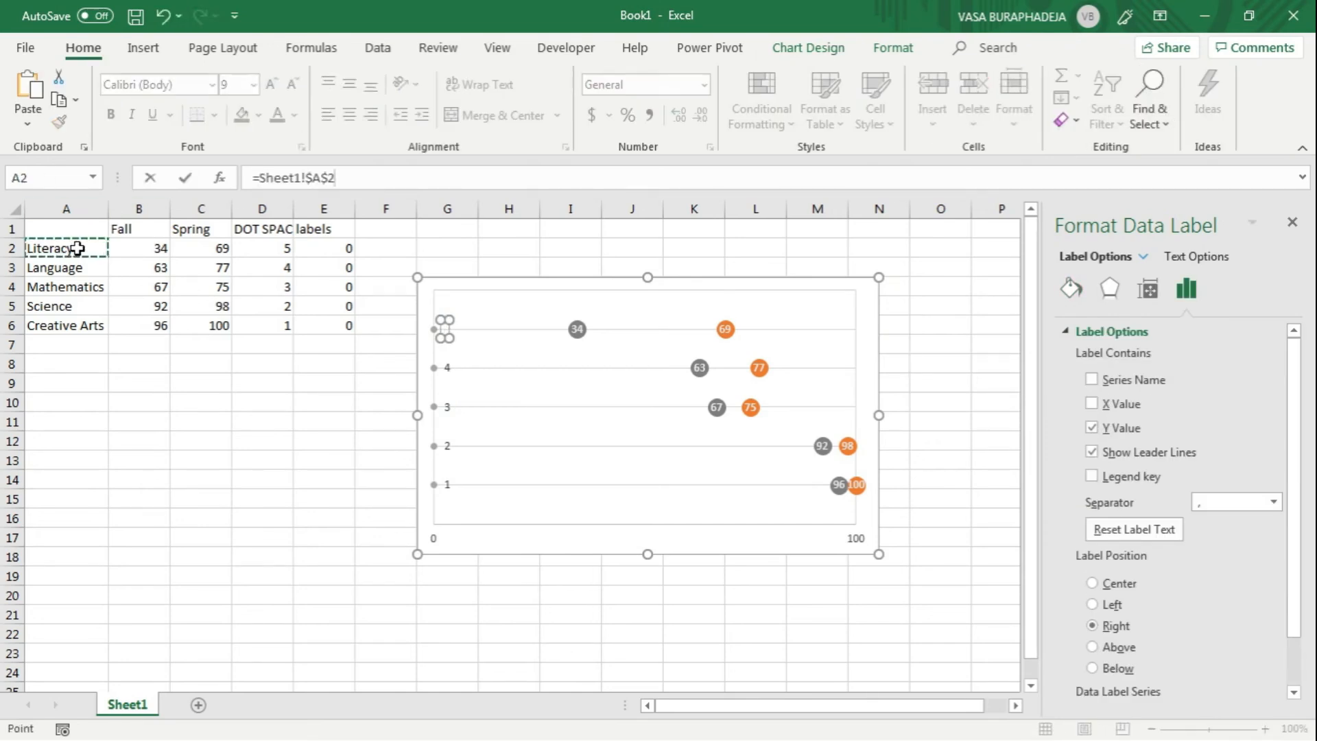
pyautogui.press('Return')
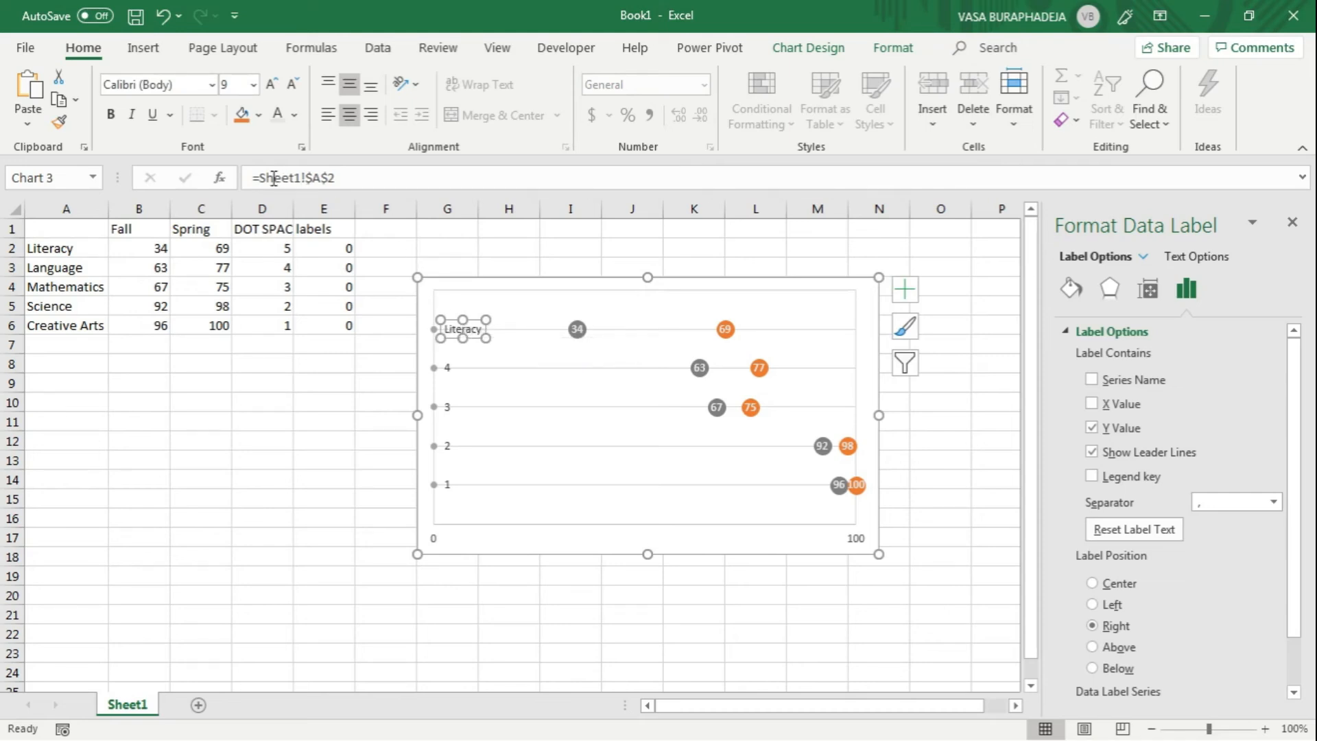
# Step: Link the labels series' data label showing 4 to the subject name Language in cell A3
pyautogui.click(446, 368)
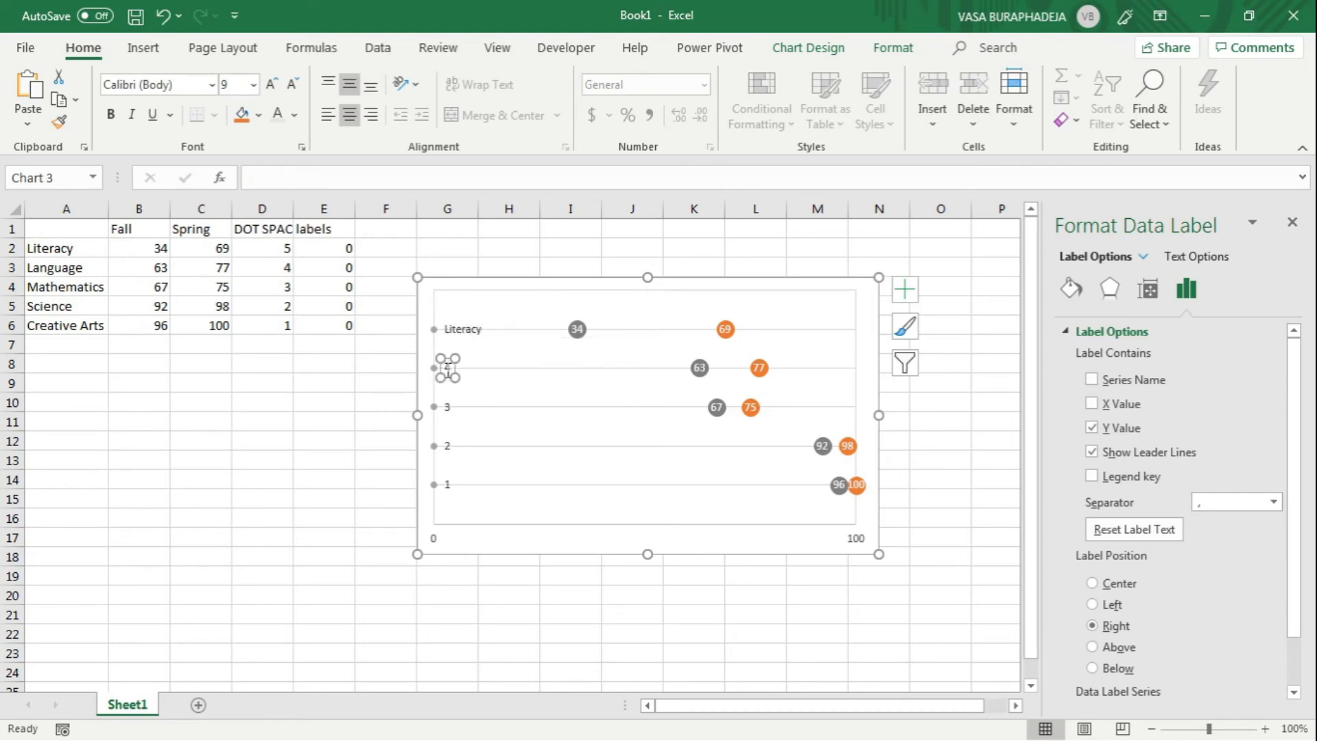
pyautogui.click(371, 182)
pyautogui.write('=')
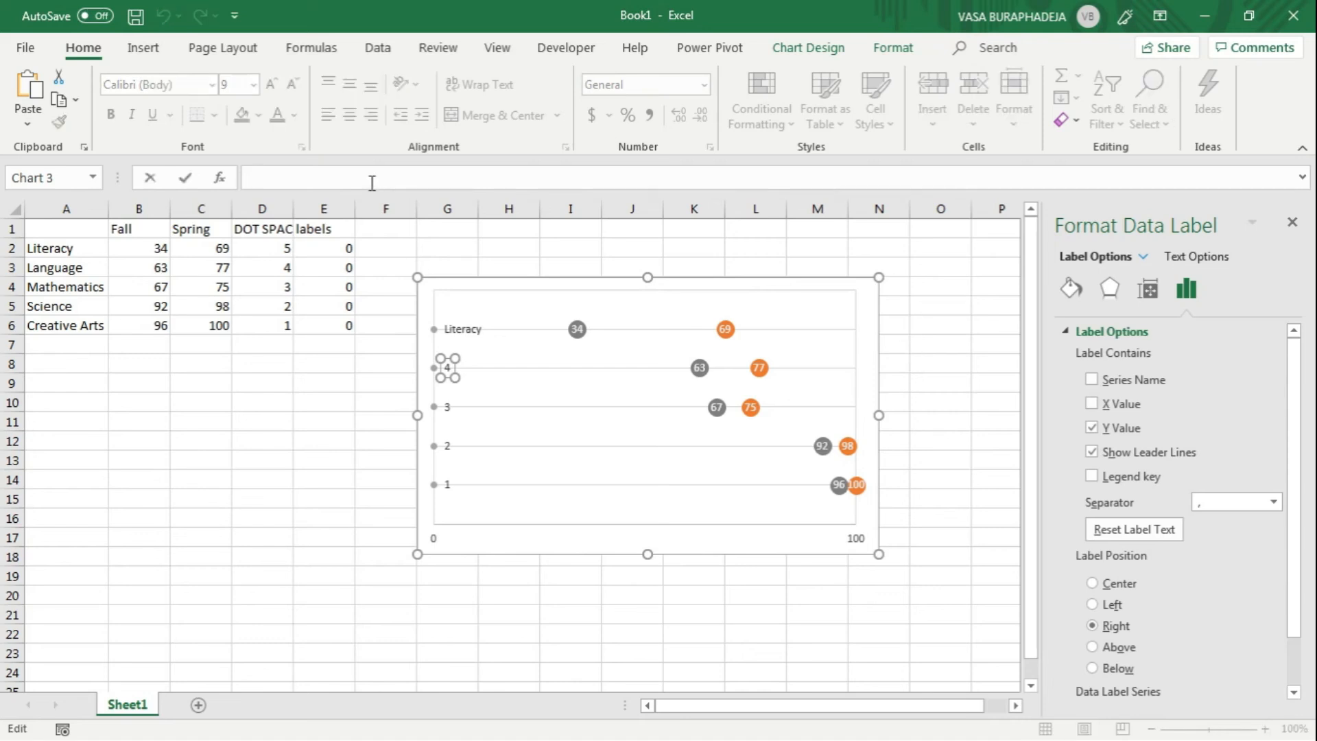
pyautogui.click(67, 266)
pyautogui.press('Return')
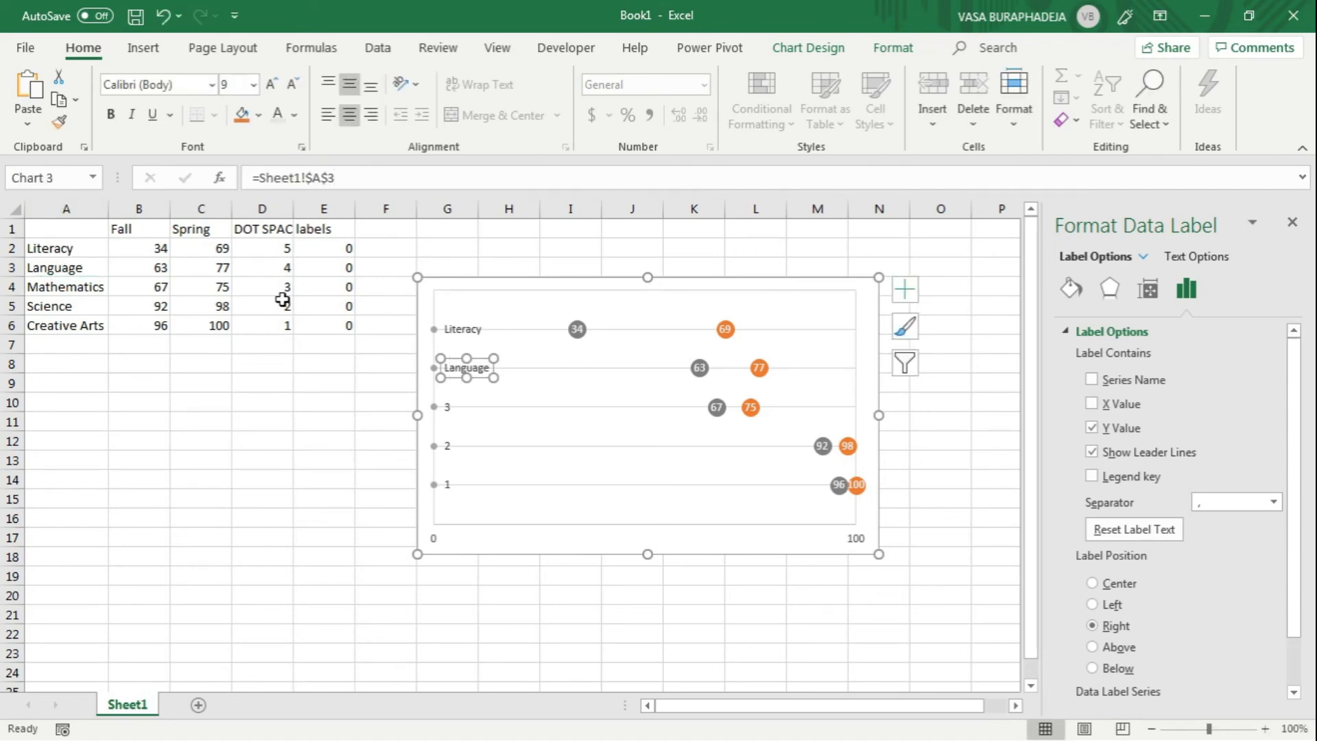
# Step: Link the labels series' data label showing 3 to the subject name Mathematics in cell A4
pyautogui.click(450, 410)
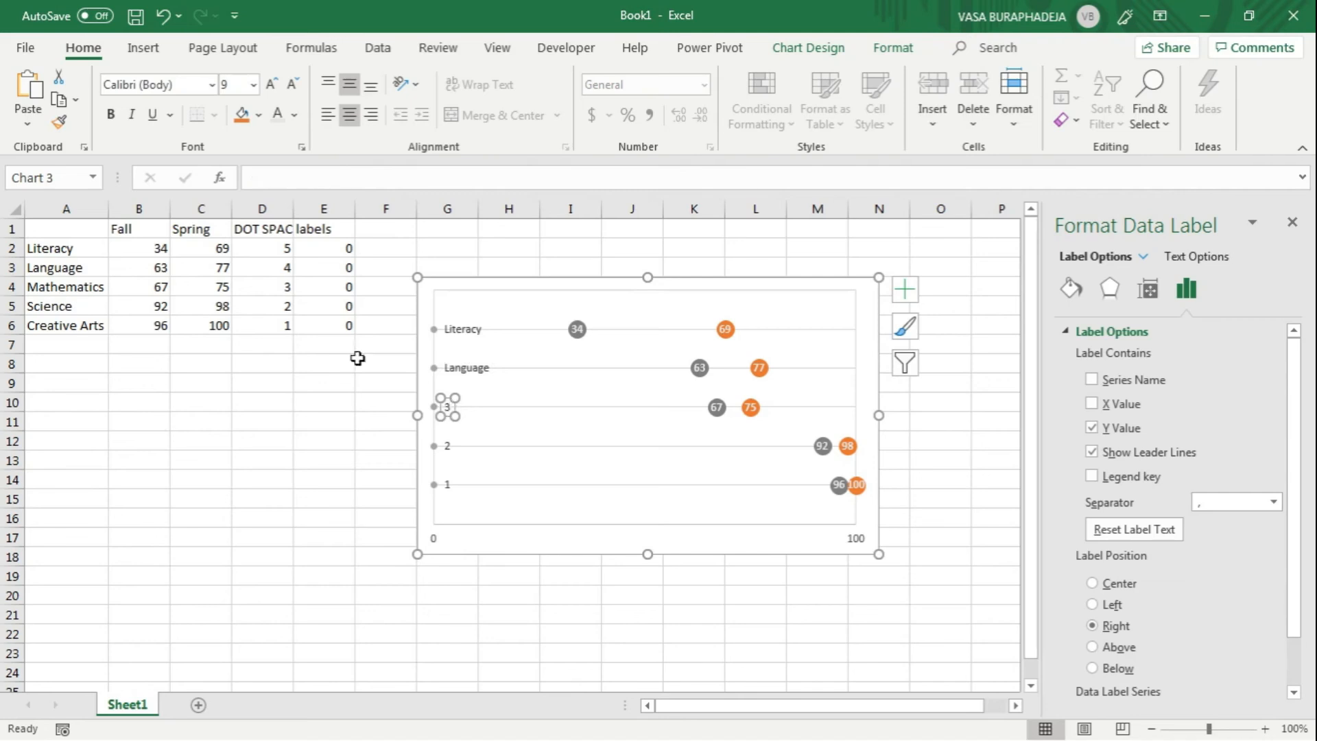
pyautogui.click(290, 178)
pyautogui.write('=')
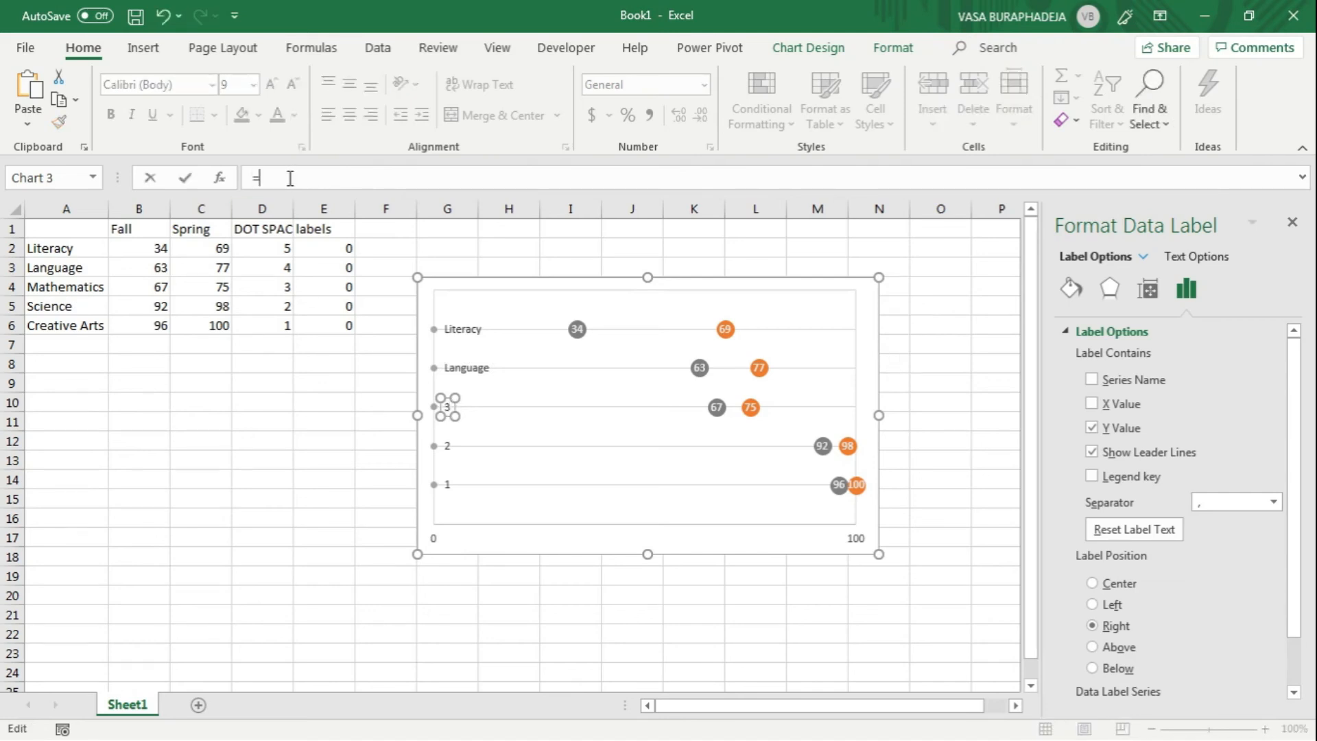
pyautogui.click(60, 291)
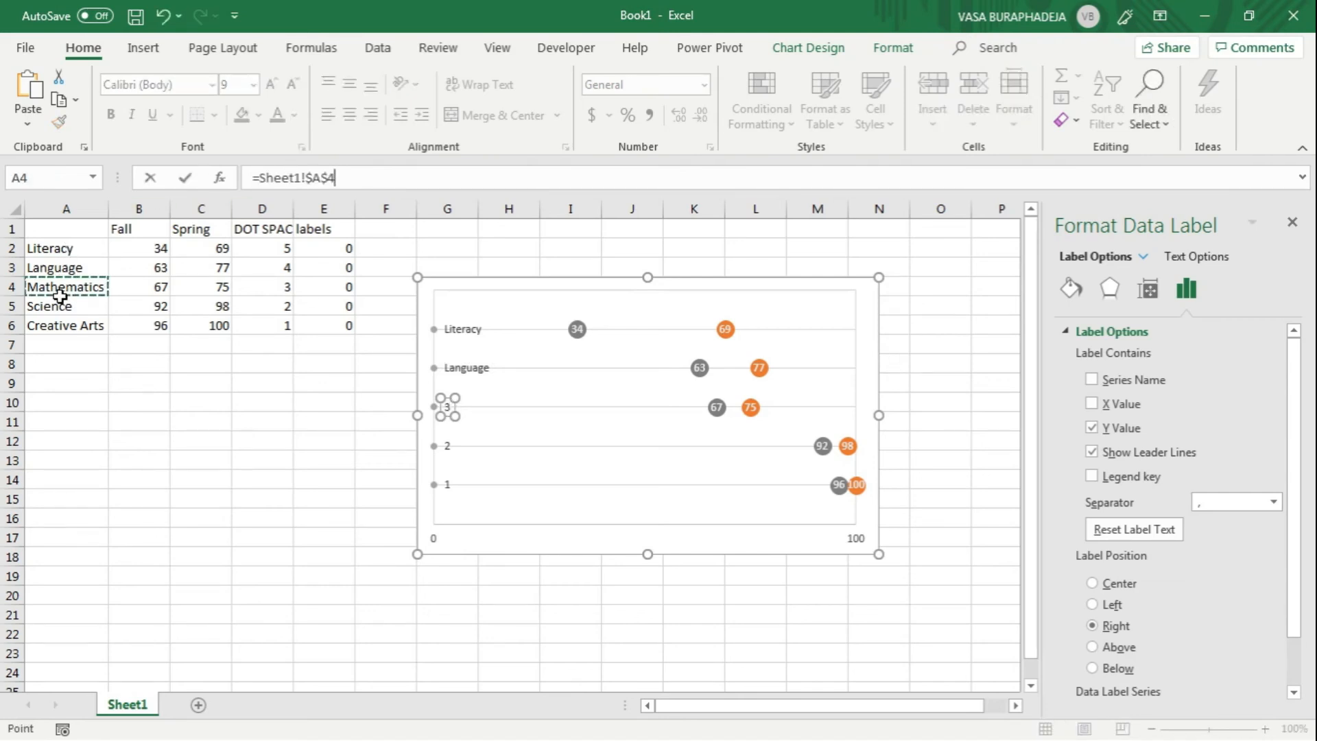
pyautogui.press('Return')
# Step: Link the labels series' data label showing 2 to the subject name Science in cell A5
pyautogui.click(447, 446)
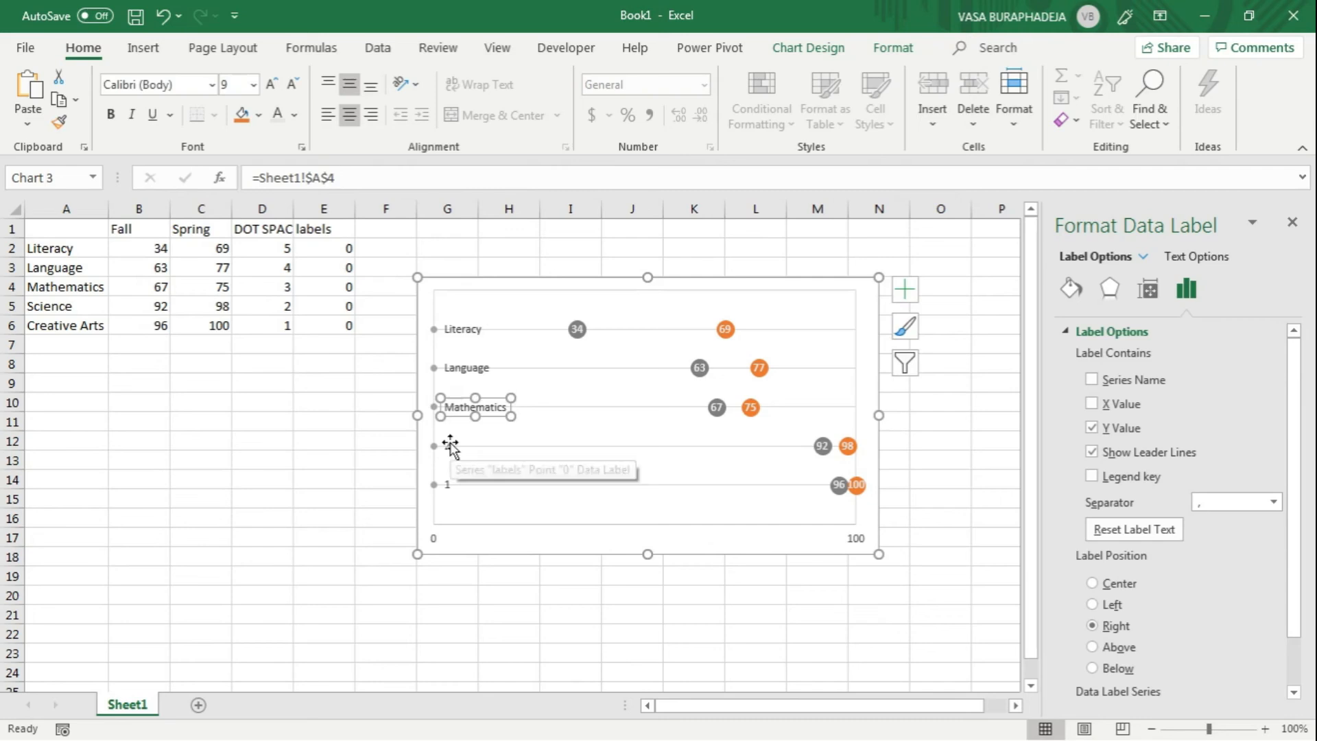
pyautogui.click(355, 173)
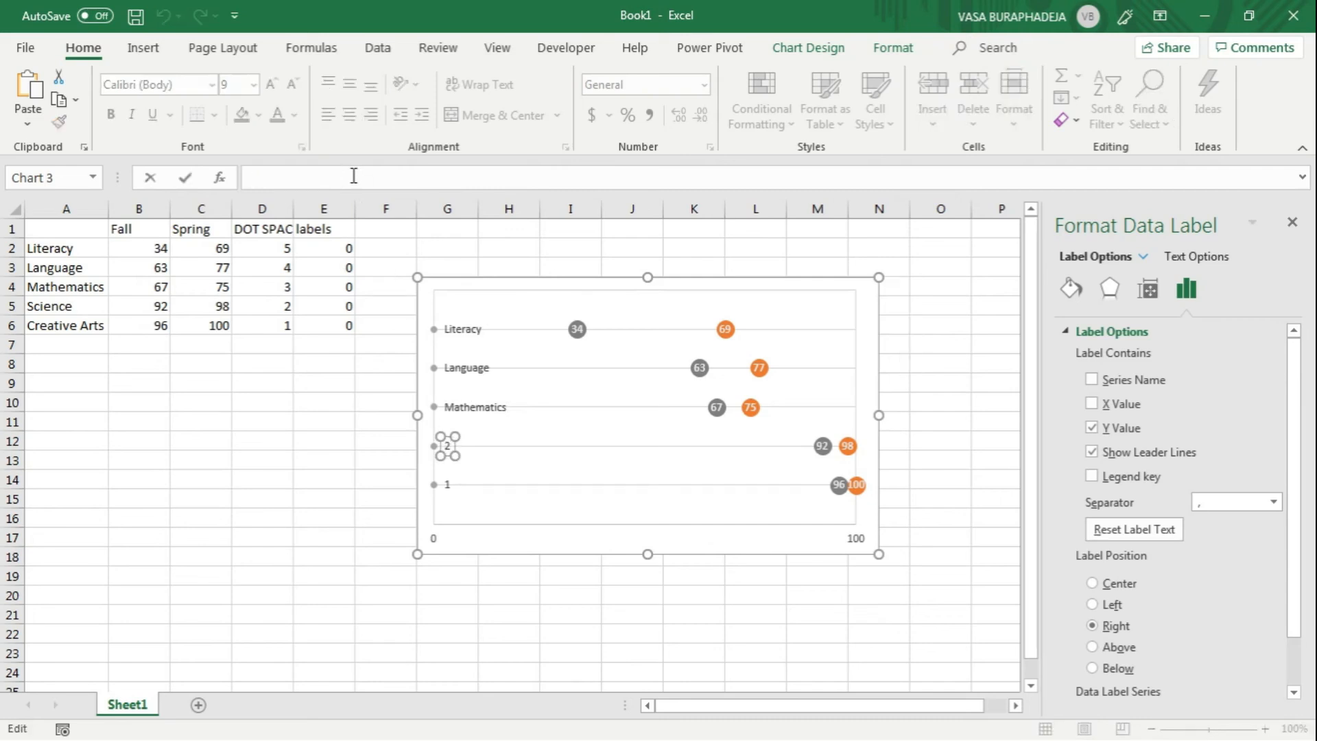
pyautogui.write('=')
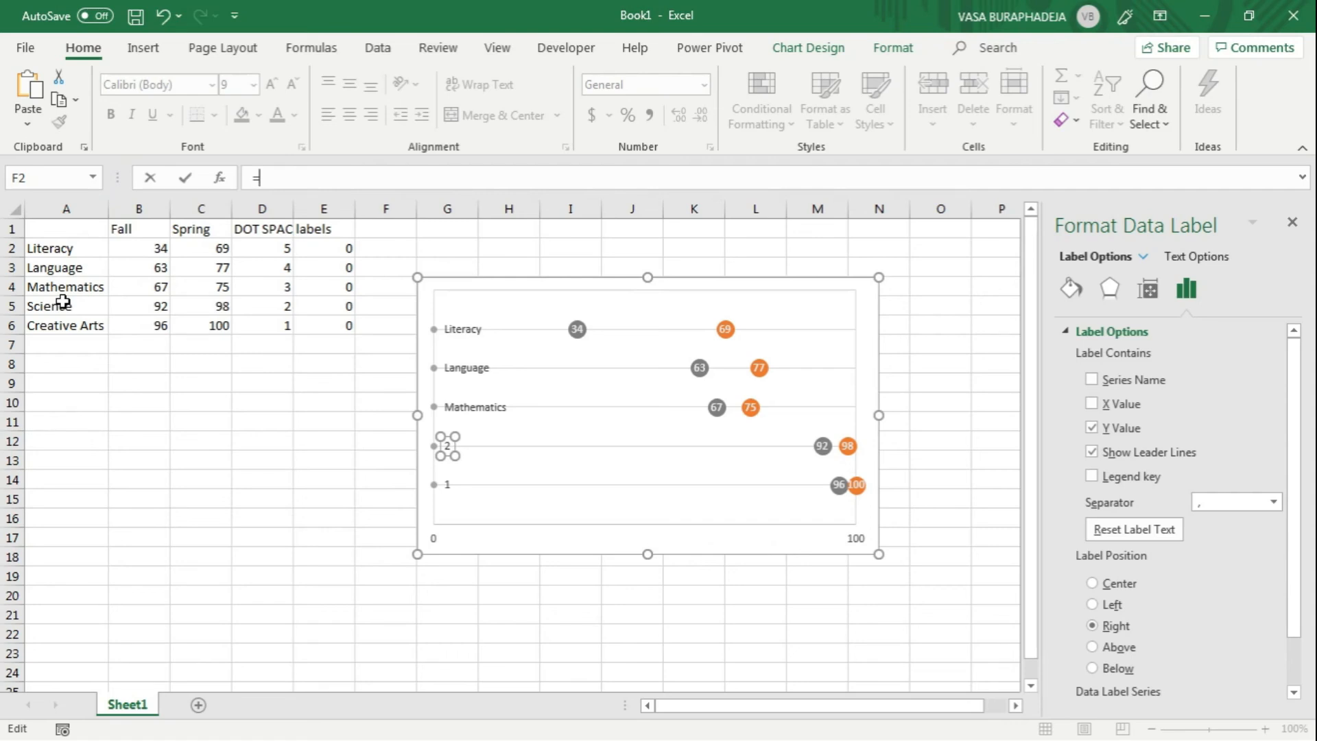
pyautogui.click(63, 302)
pyautogui.press('Return')
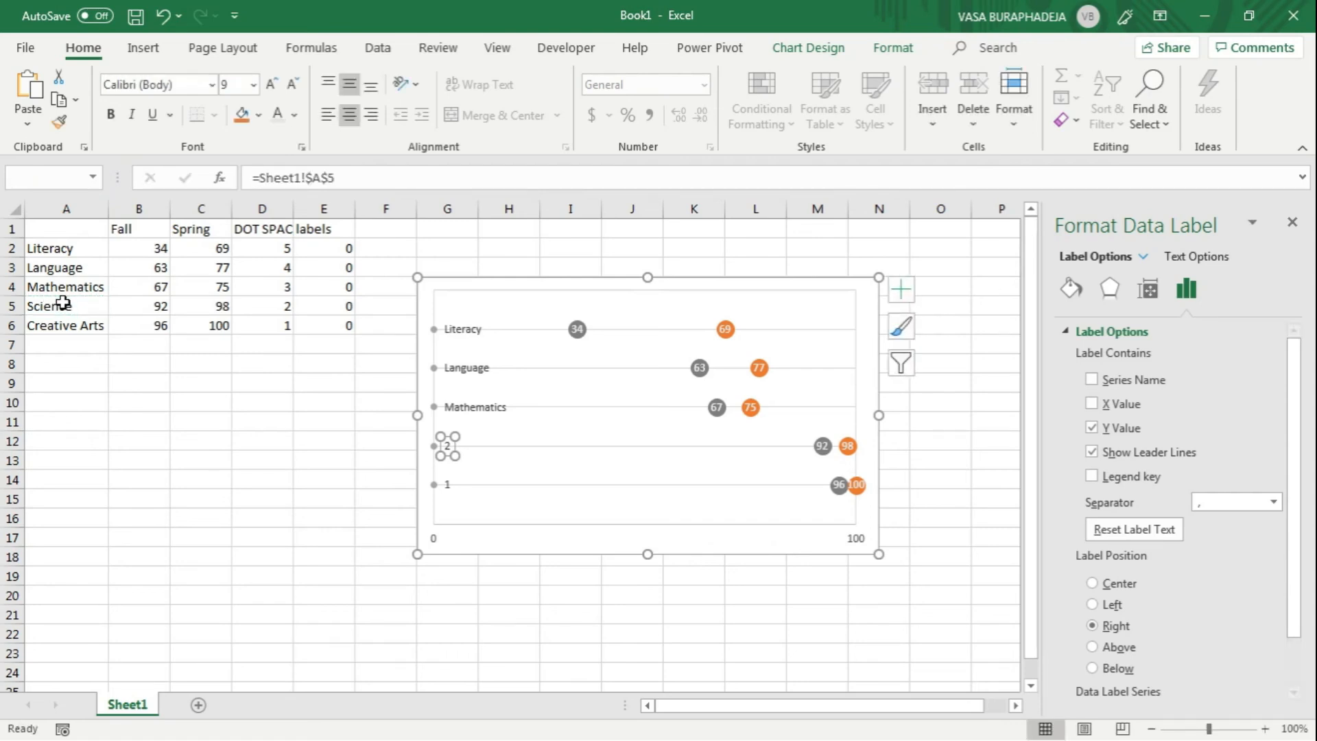
# Step: Link the labels series' data label showing 1 to the subject name Creative Arts in cell A6
pyautogui.click(444, 482)
pyautogui.click(301, 172)
pyautogui.write('=')
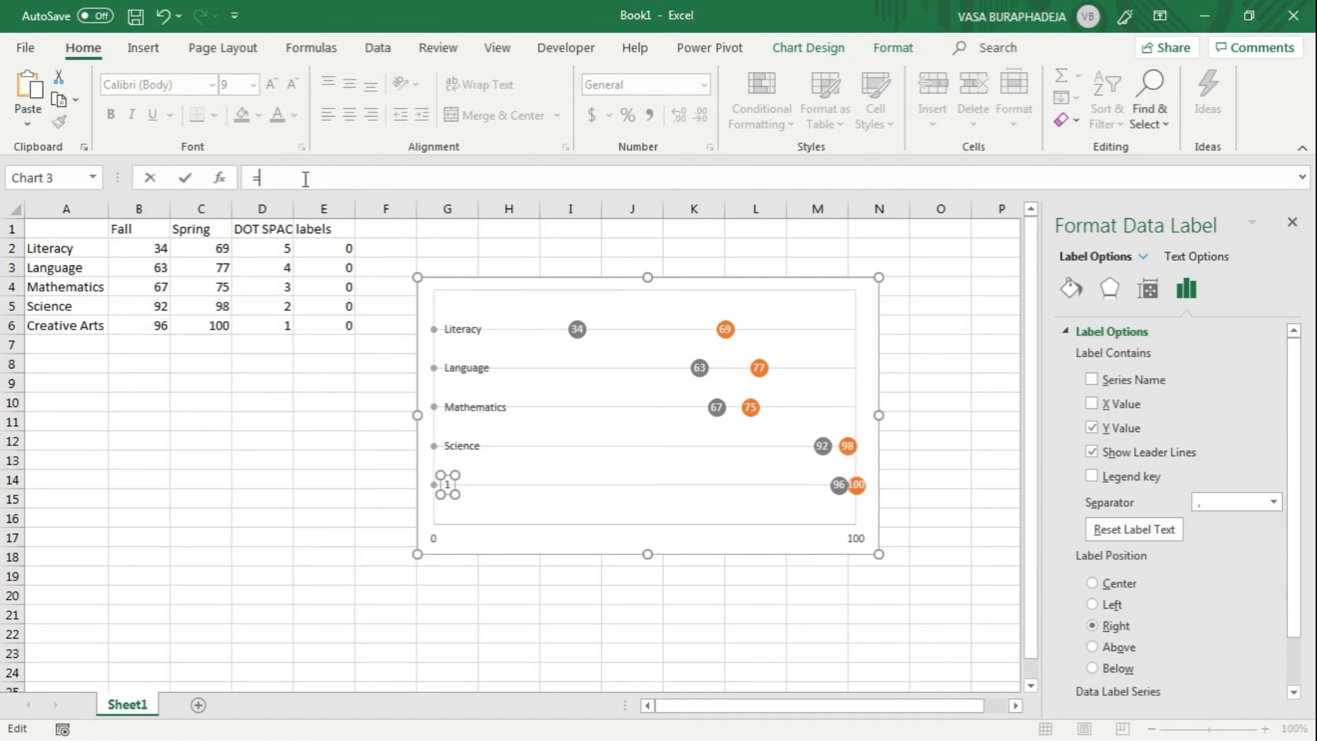
pyautogui.click(85, 328)
pyautogui.press('Return')
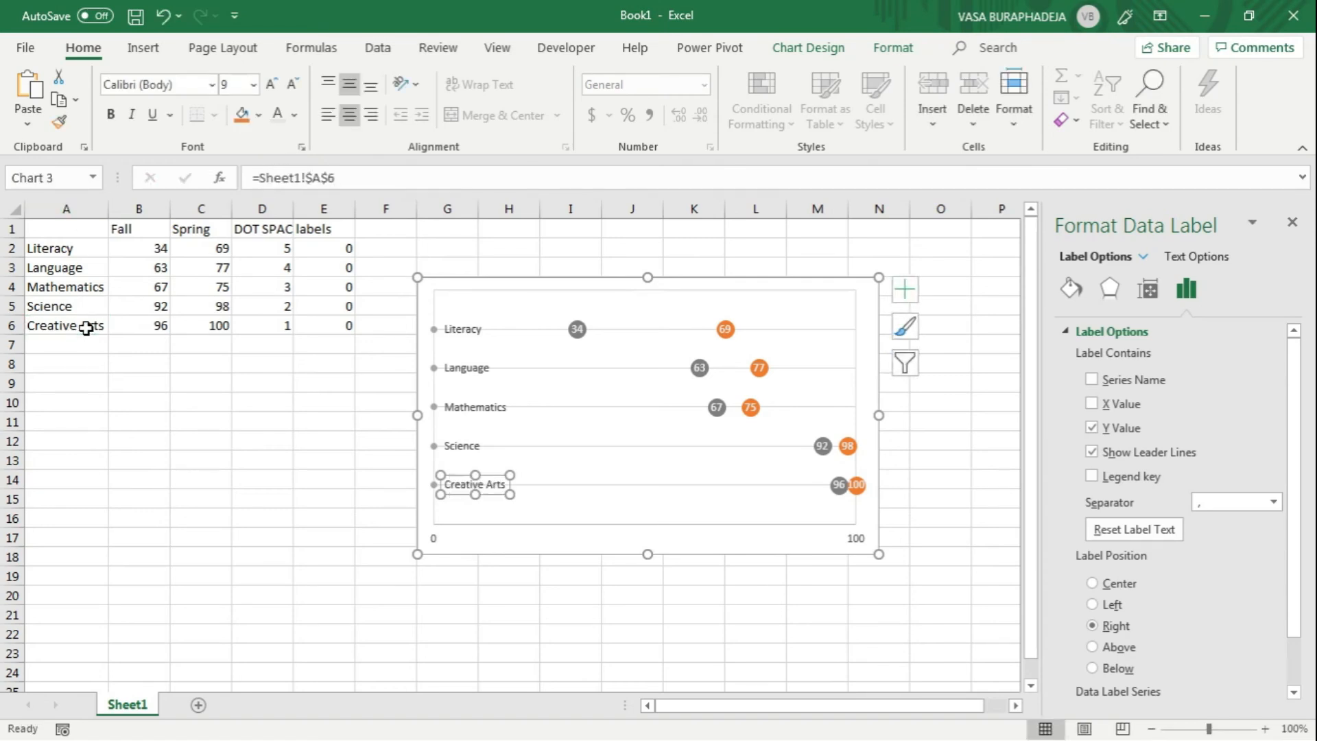
pyautogui.click(388, 434)
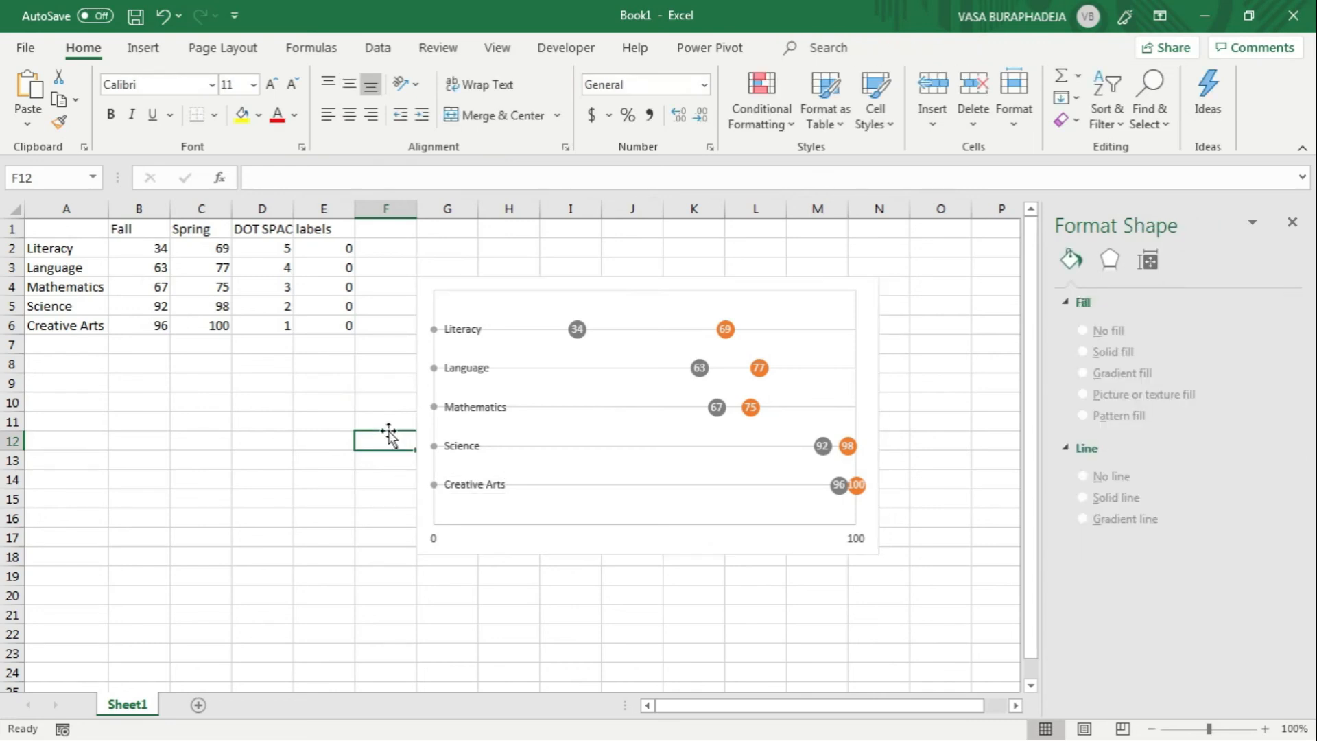
# Step: Hide the labels series' markers by setting their fill to No fill and their border to No line
pyautogui.click(434, 328)
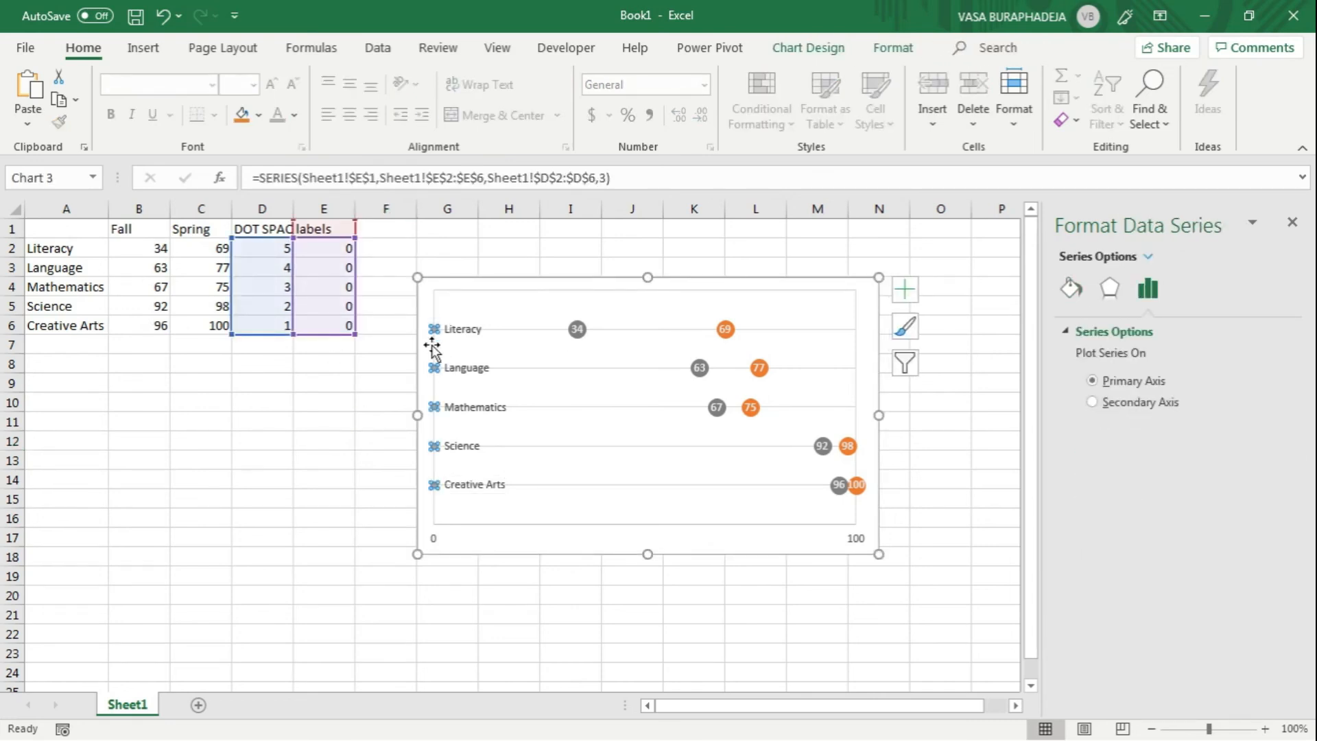
pyautogui.click(1069, 288)
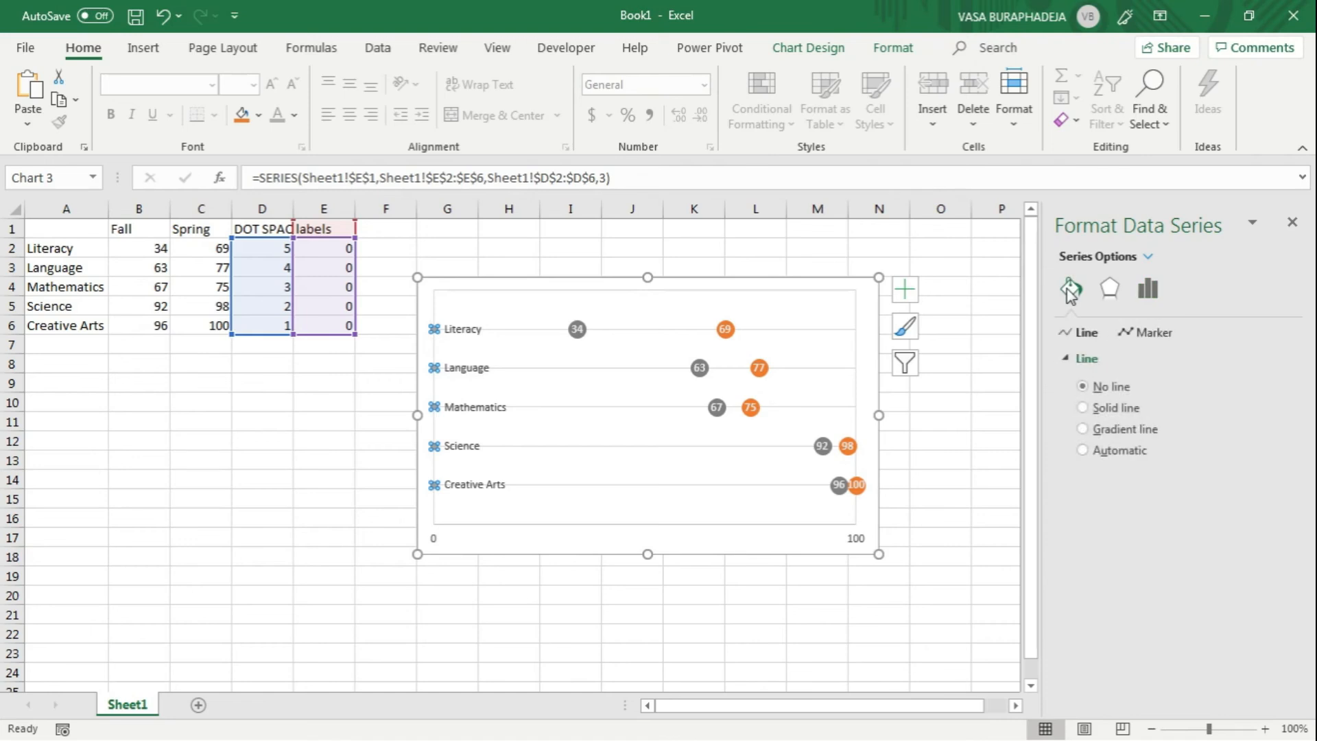
pyautogui.click(1143, 334)
pyautogui.click(1100, 412)
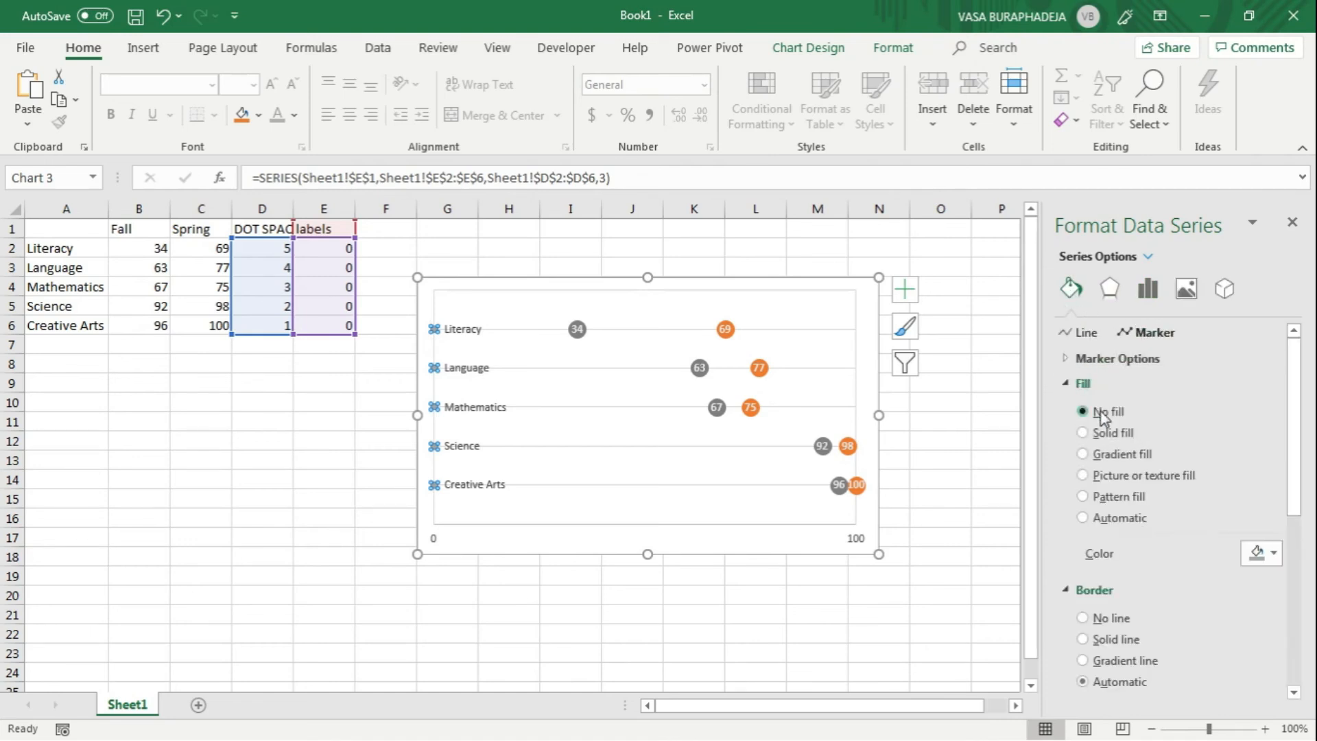
pyautogui.click(1117, 579)
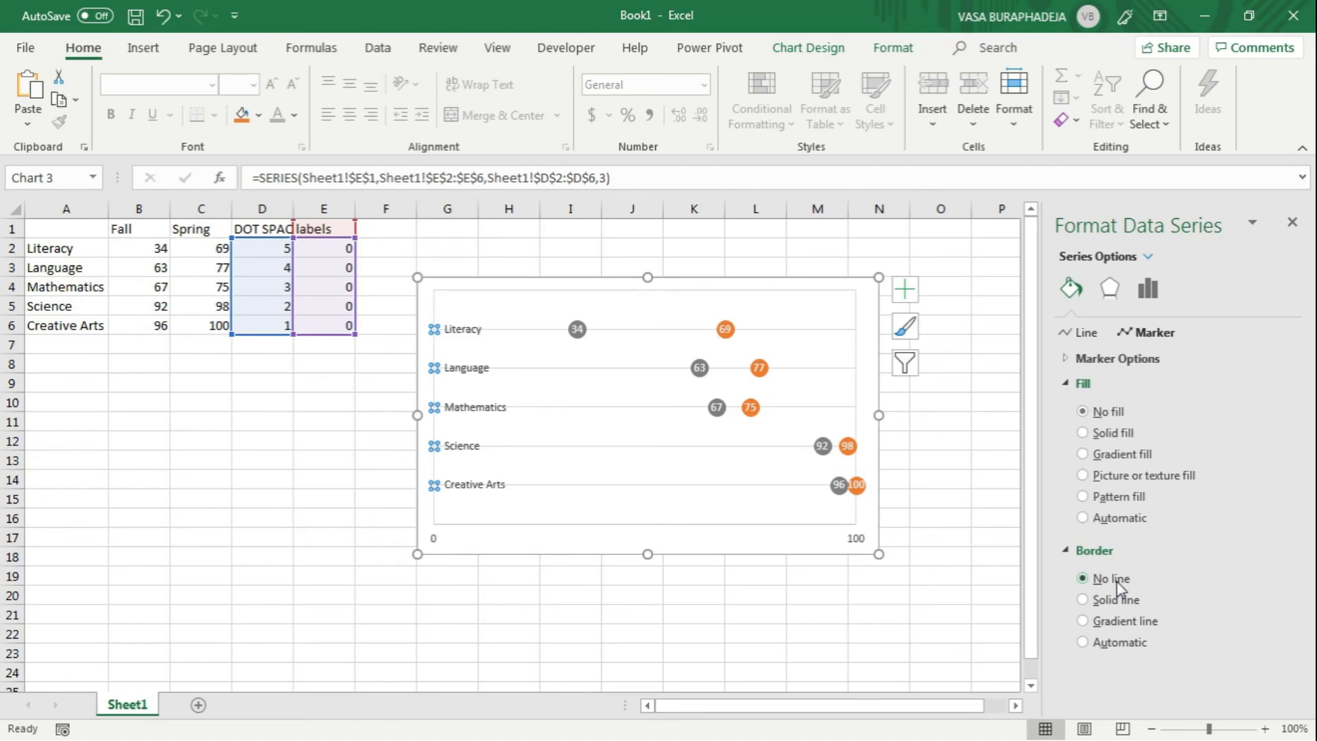
pyautogui.click(609, 231)
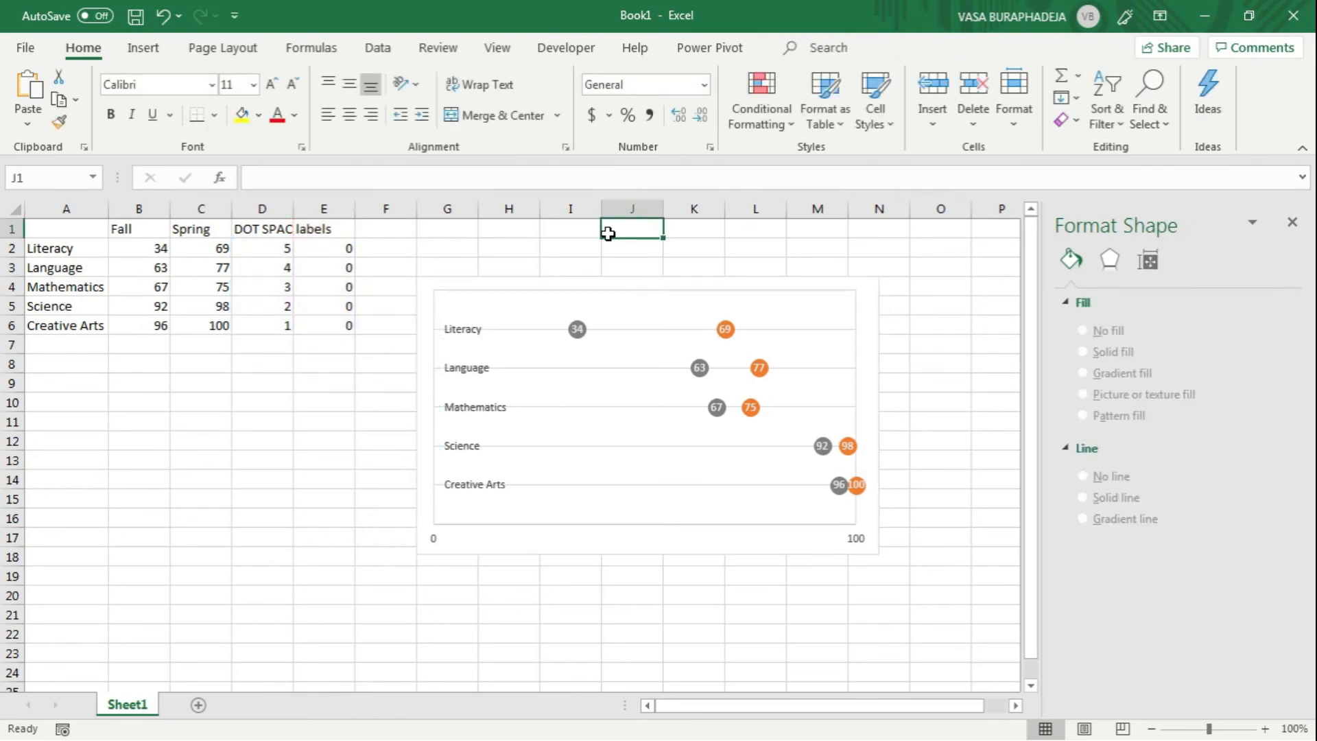
# Step: Move the Literacy and Language labels nearer their Fall dots by entering 20 in E2 and 45 in E3
pyautogui.click(458, 331)
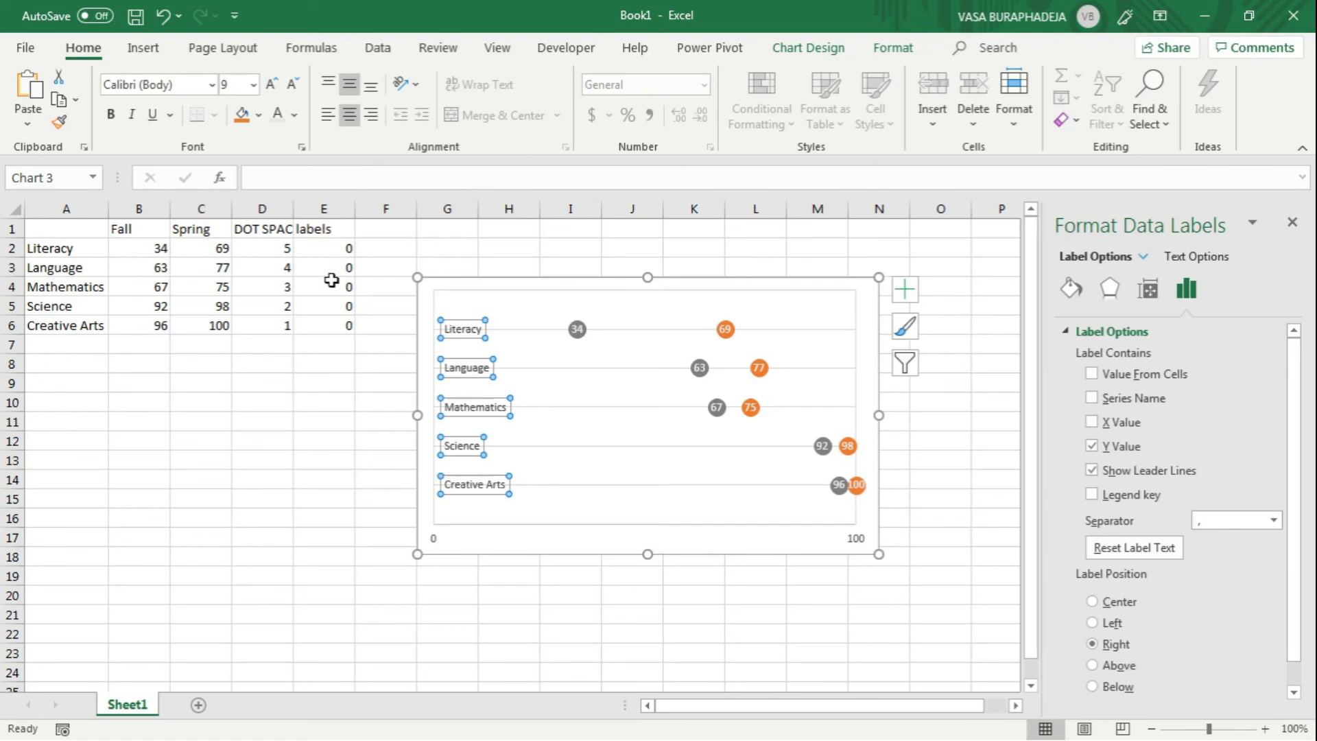
pyautogui.click(341, 250)
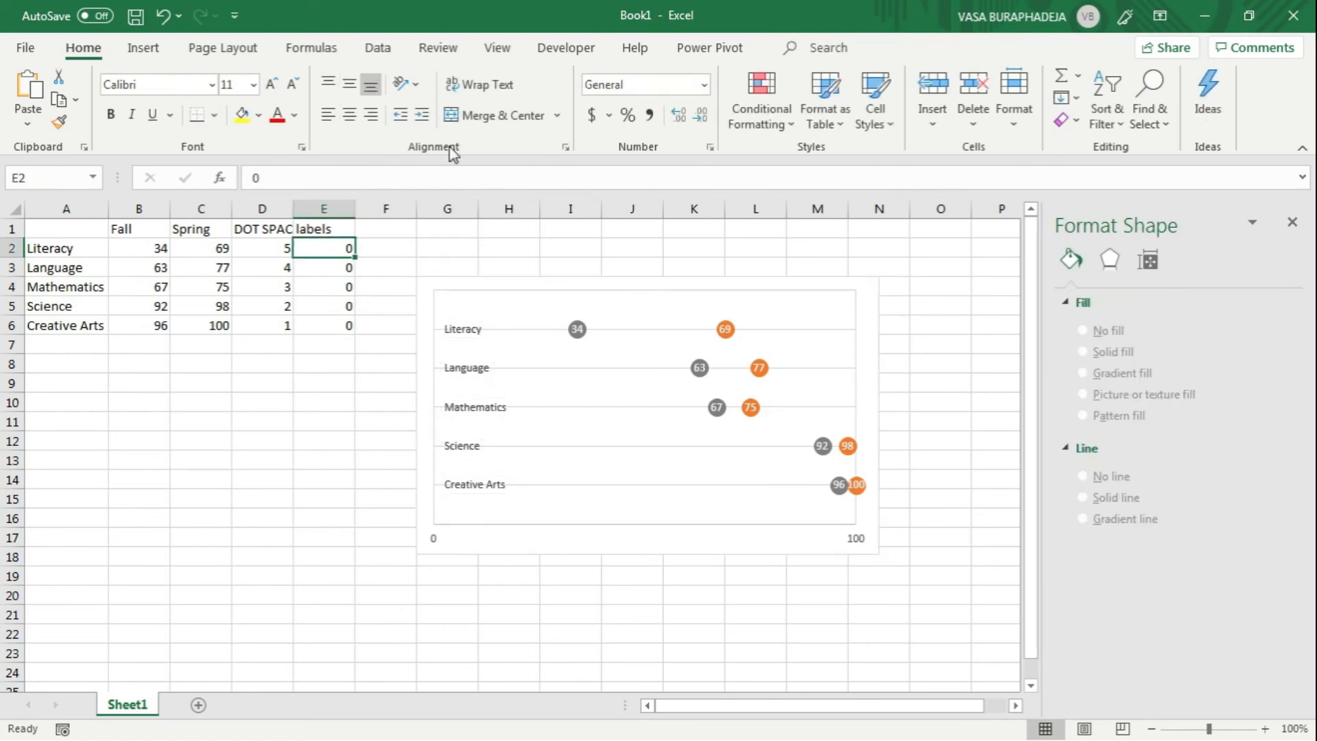
pyautogui.write('20')
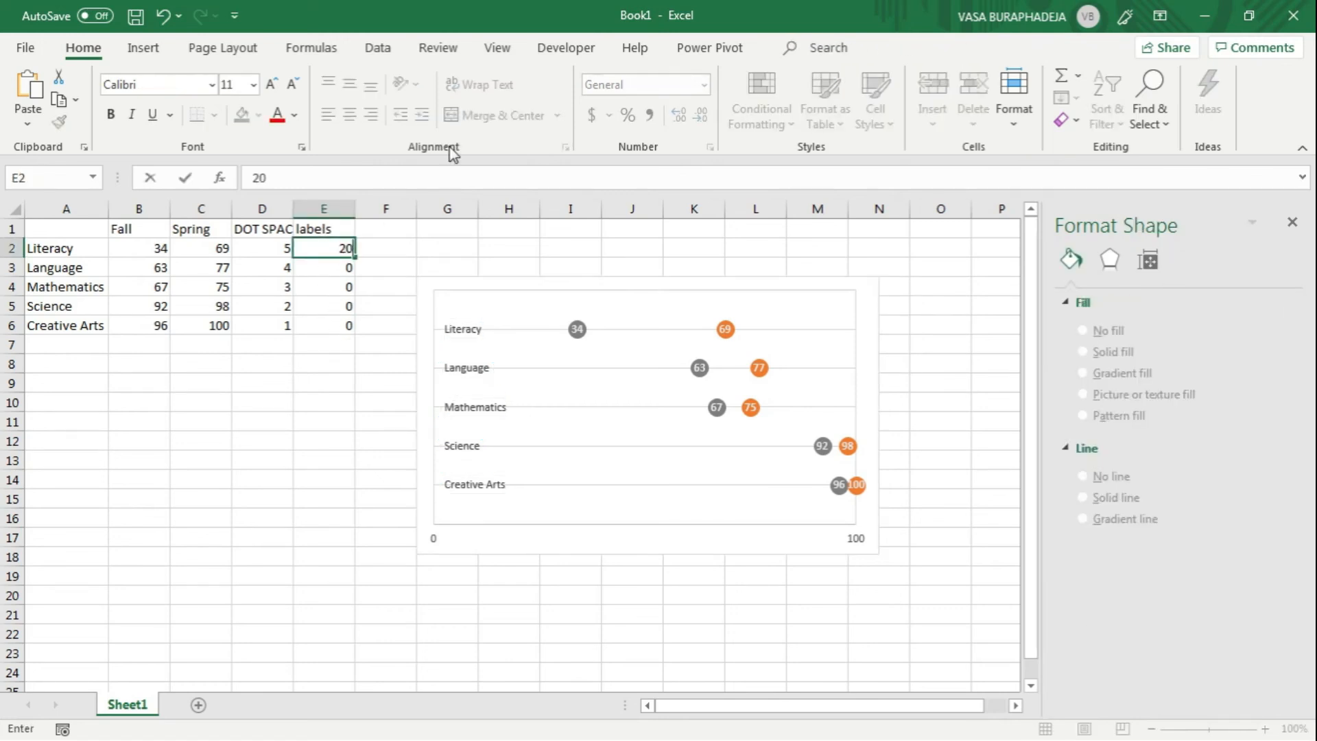
pyautogui.press('Return')
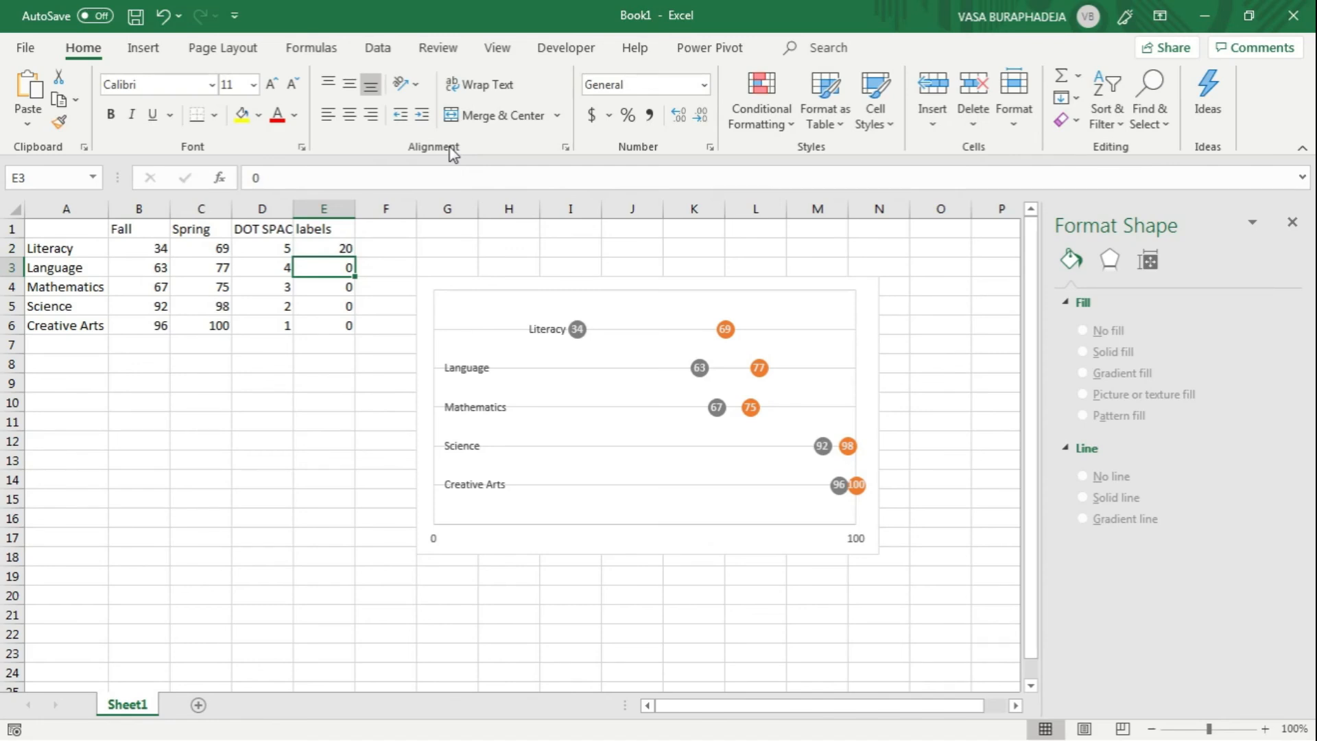
pyautogui.write('40')
pyautogui.press('Return')
pyautogui.press('Up')
pyautogui.write('45')
pyautogui.press('Return')
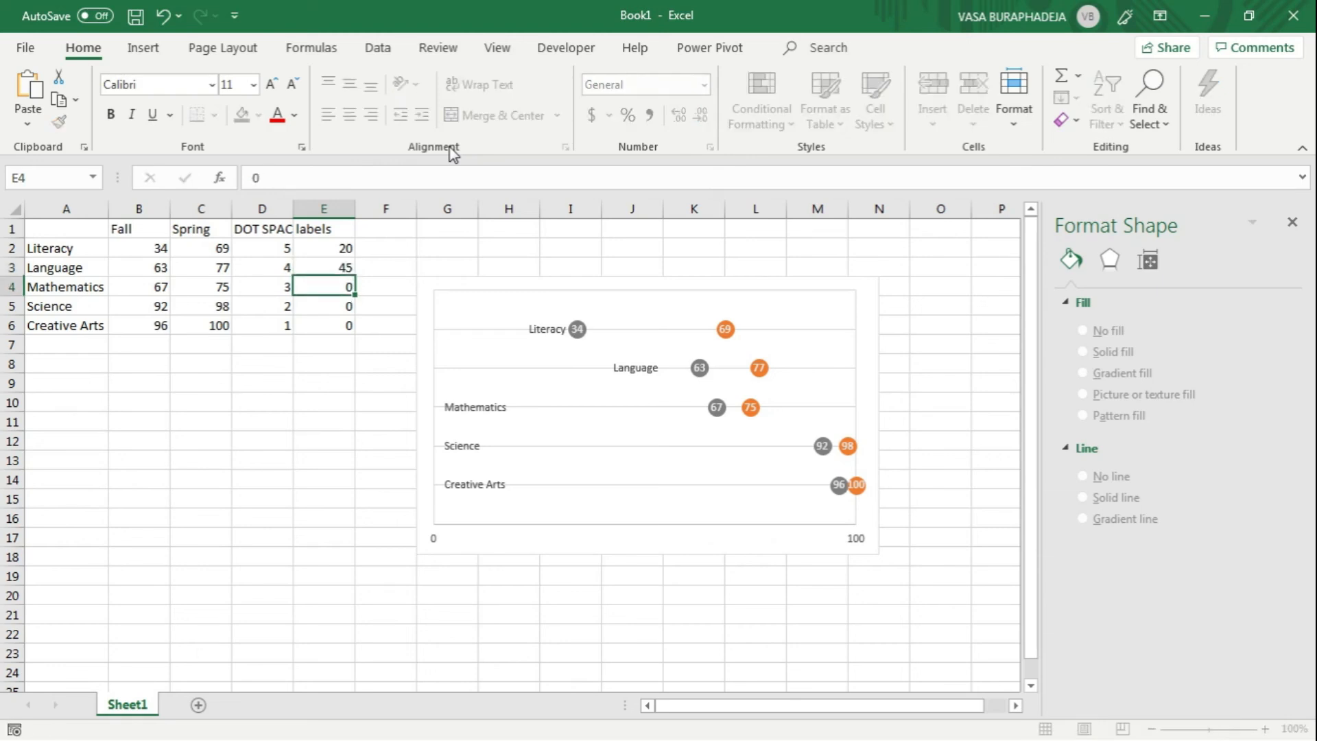
# Step: Try 50 and 40 in cell E4 as the horizontal position of the Mathematics label
pyautogui.press('Down')
pyautogui.press('Up')
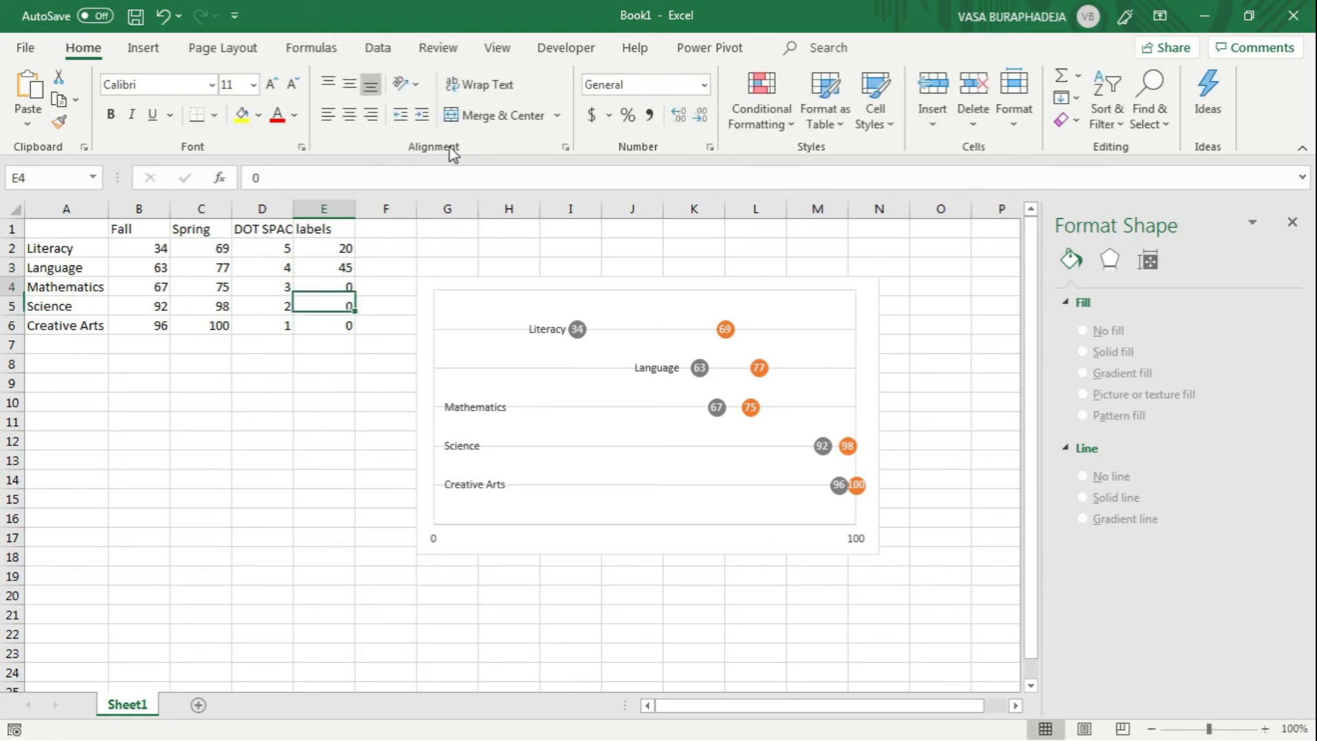
pyautogui.write('50')
pyautogui.press('Return')
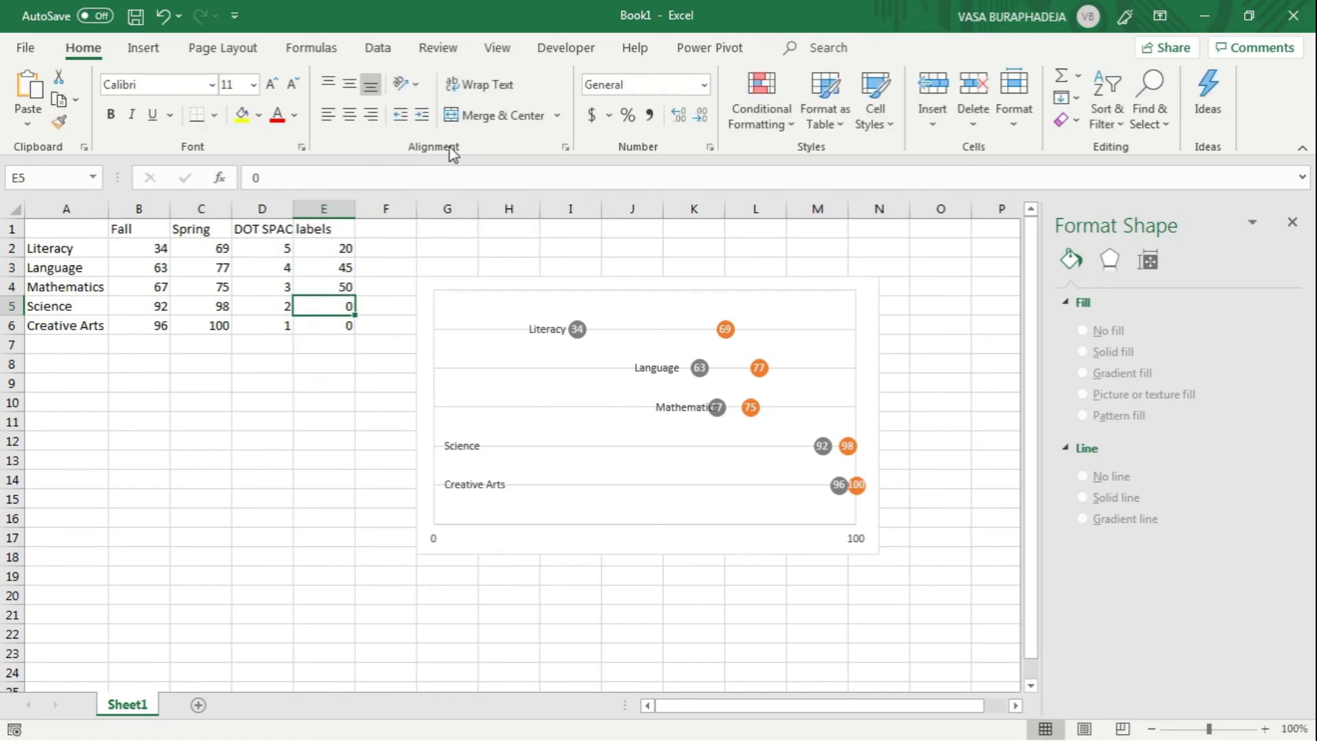
pyautogui.press('Up')
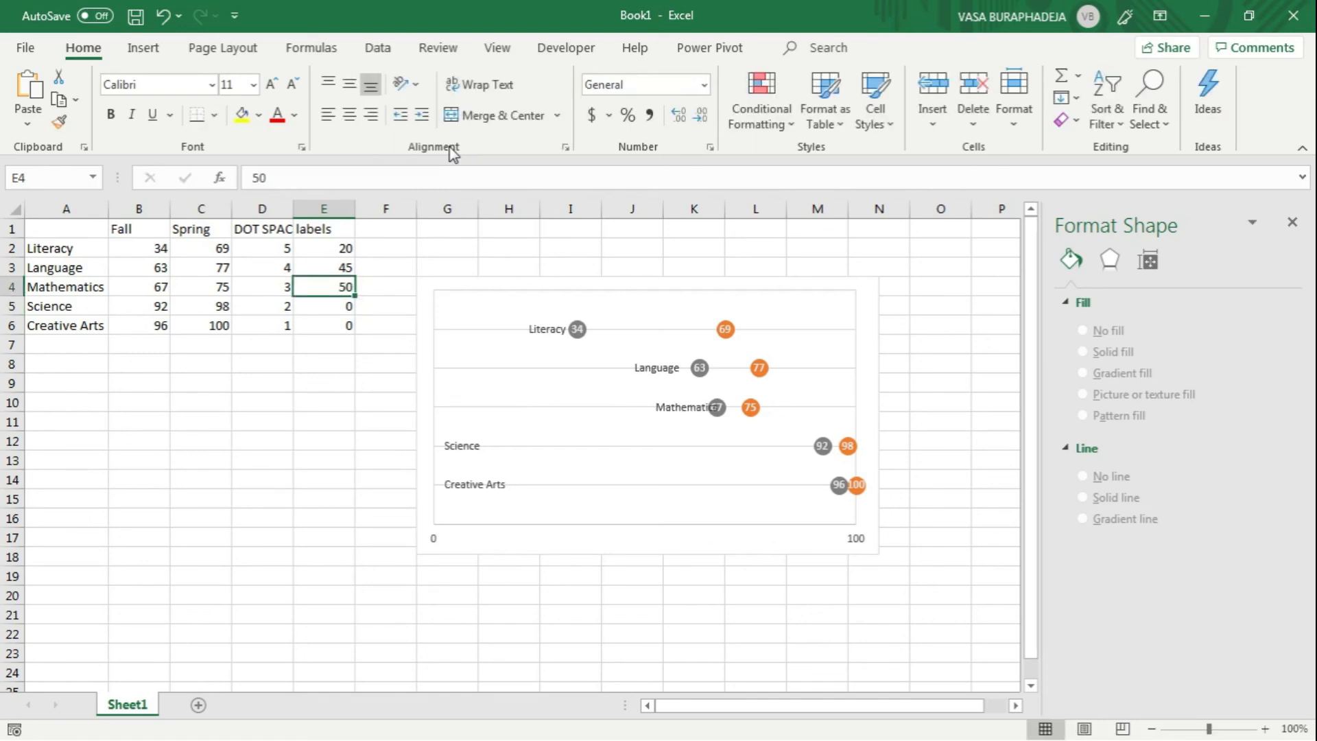
pyautogui.write('40')
pyautogui.press('Return')
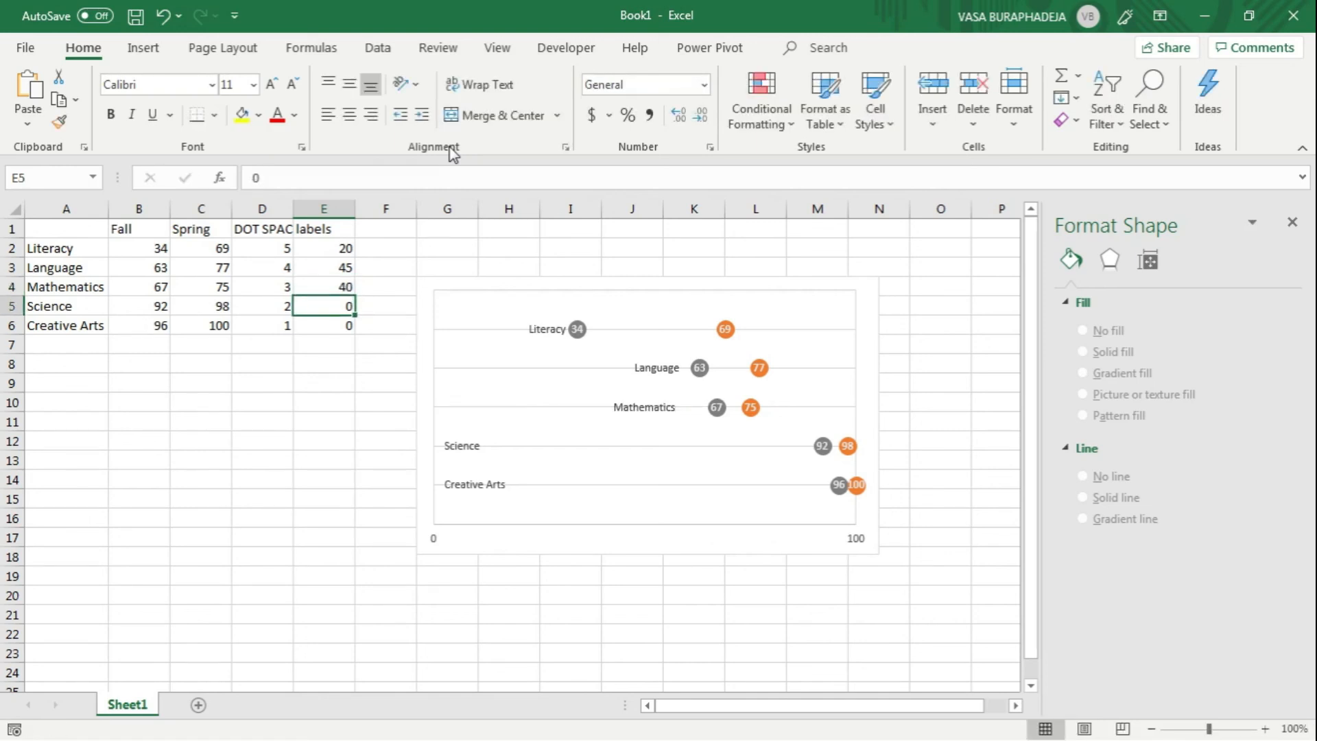
# Step: Set the Mathematics label's position in E4 to 45 and the Science label's position in E5 to 80
pyautogui.press('Up')
pyautogui.write('45')
pyautogui.press('Return')
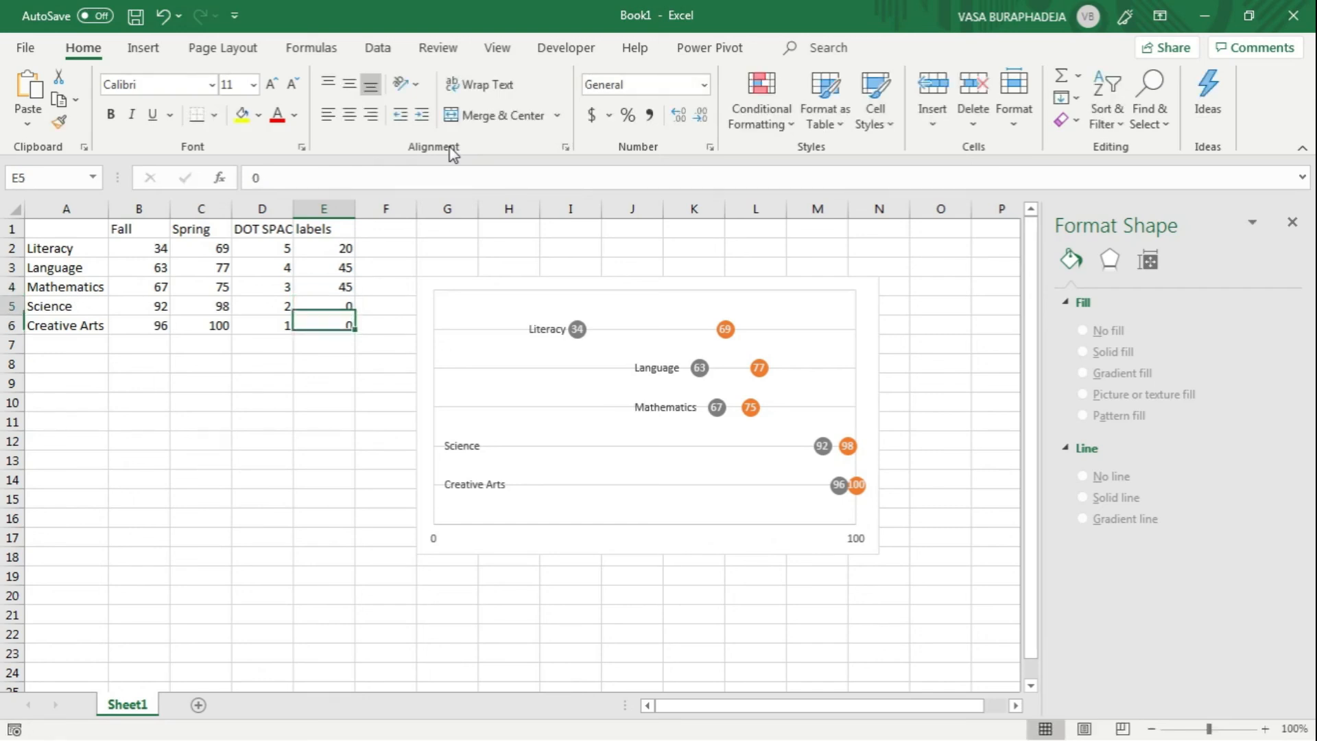
pyautogui.write('80')
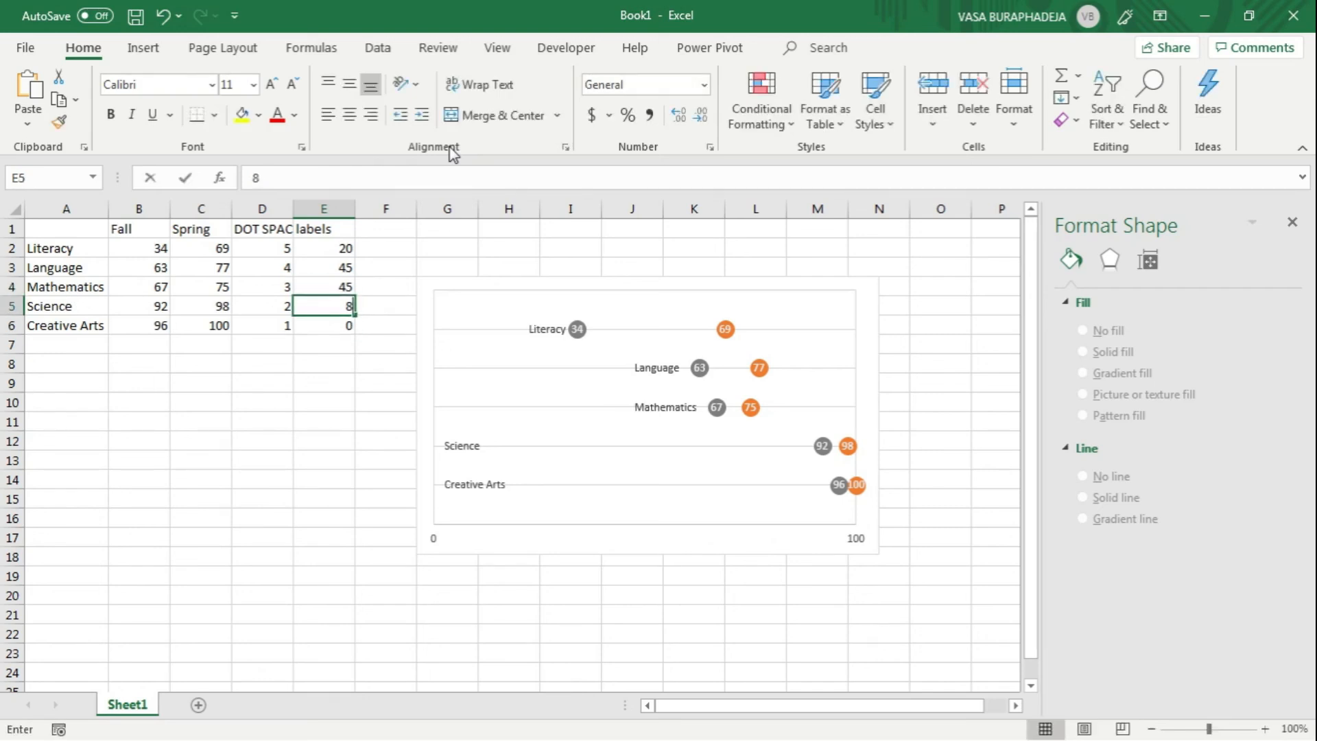
pyautogui.press('Return')
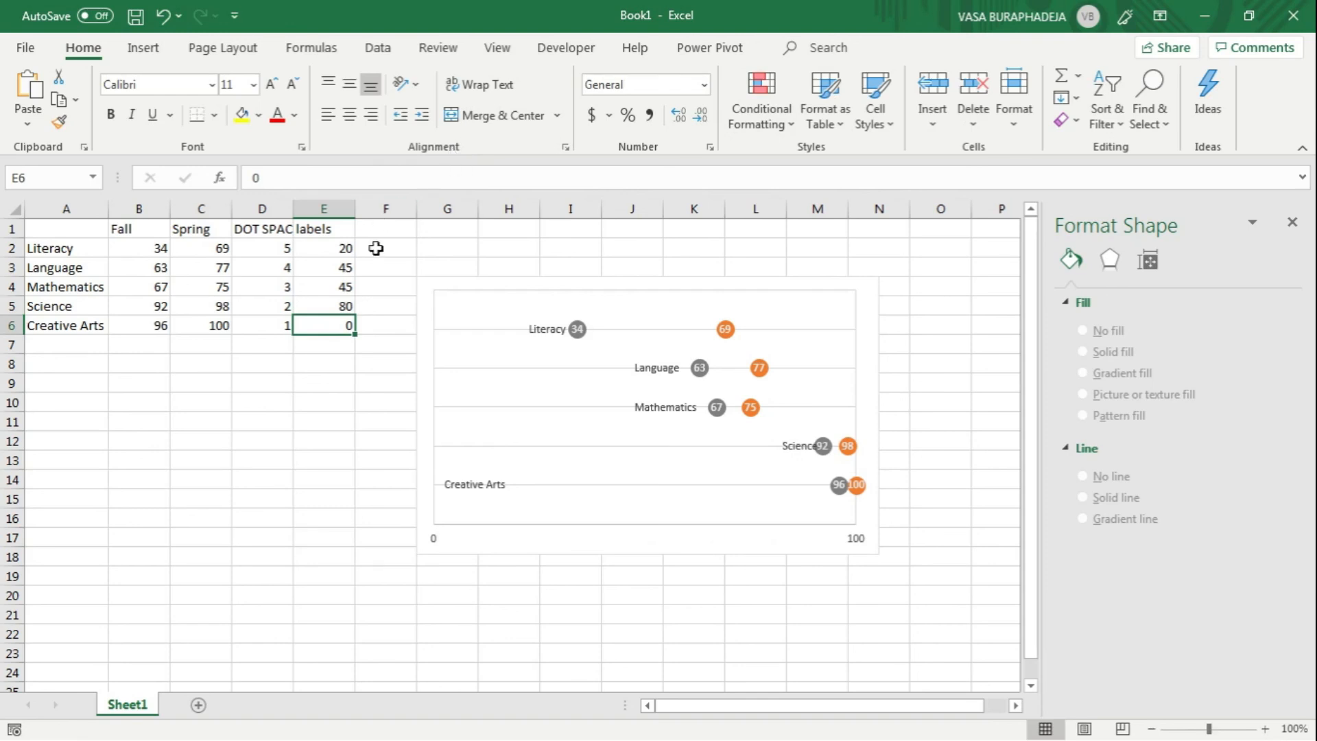
# Step: Set the Science label's position in E5 to 75 and the Creative Arts label's position in E6 to 76
pyautogui.press('Up')
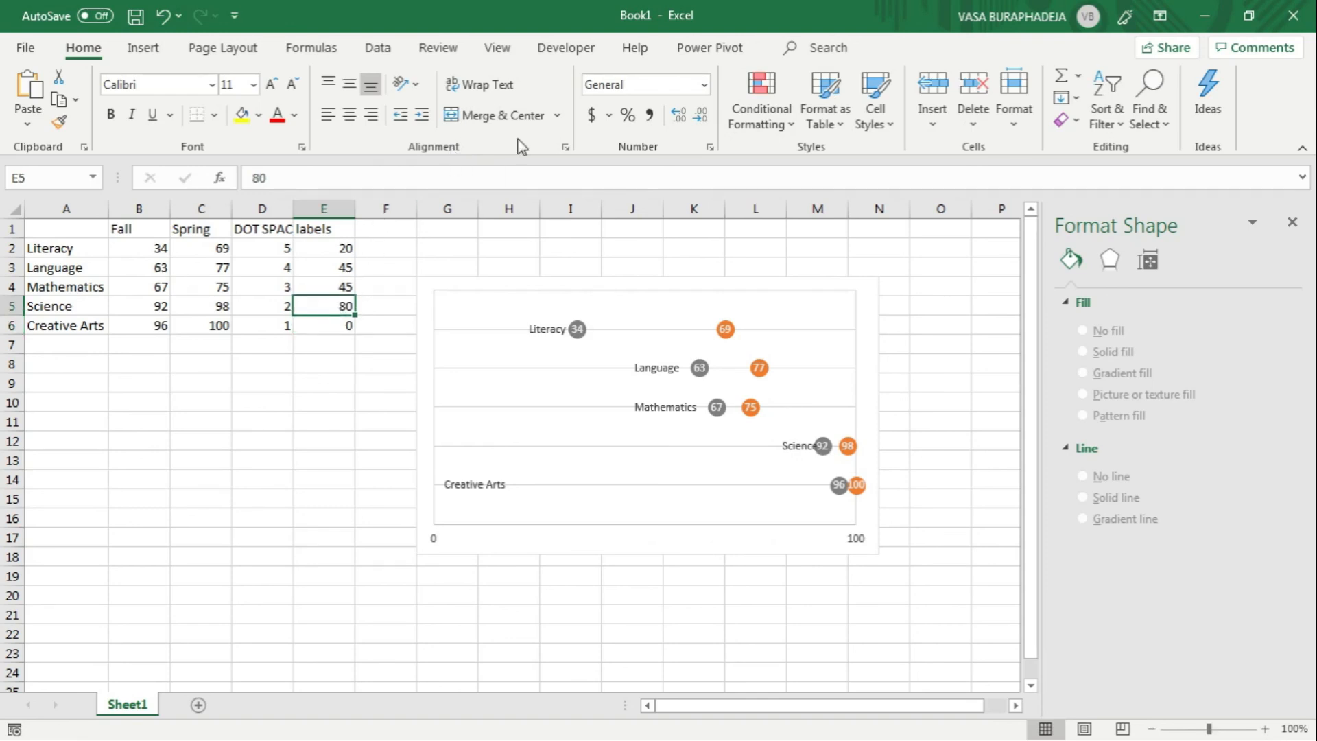
pyautogui.write('75')
pyautogui.press('Return')
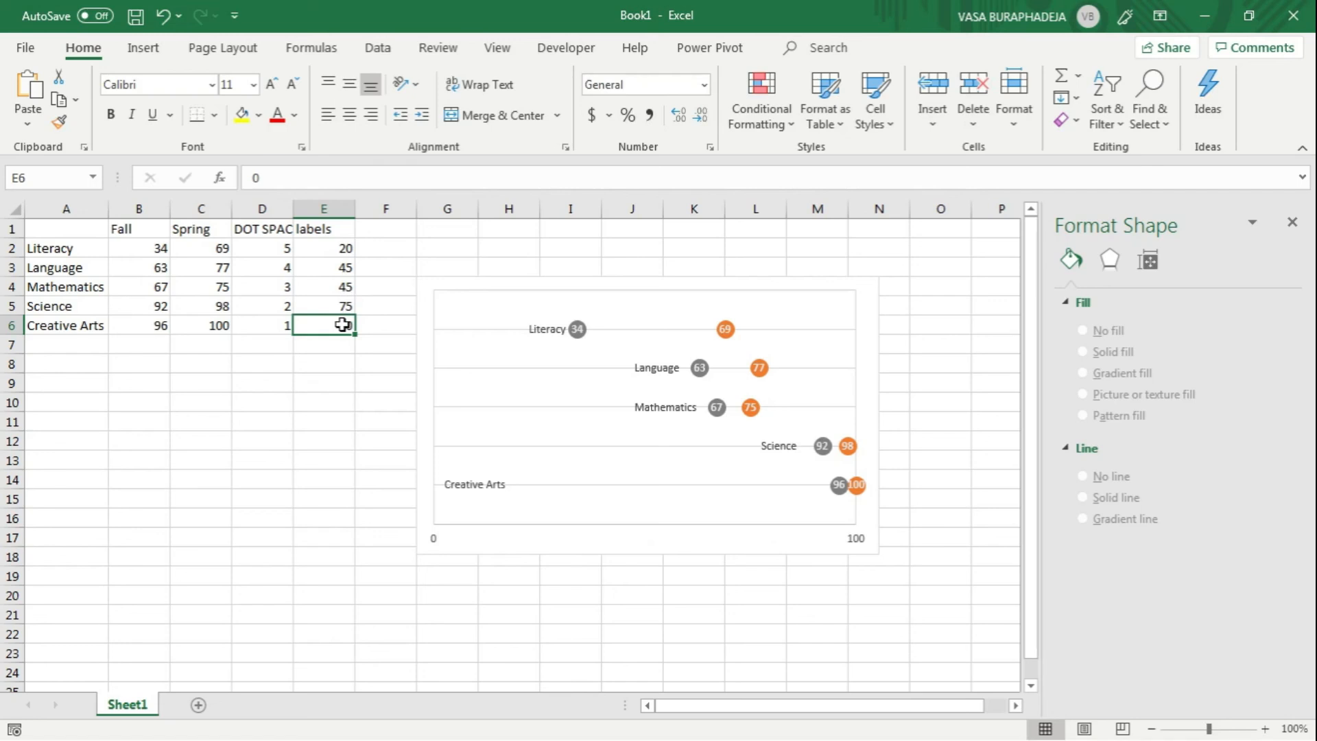
pyautogui.write('95')
pyautogui.press('Return')
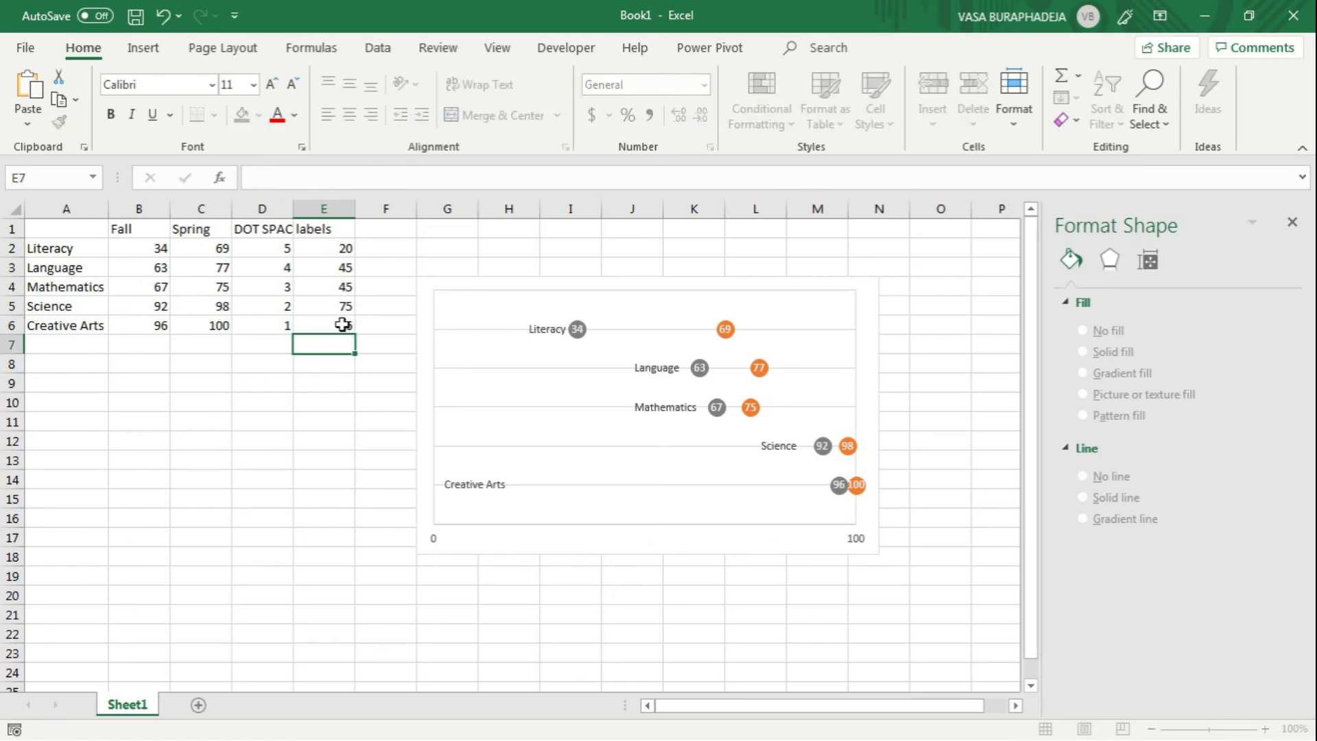
pyautogui.click(348, 388)
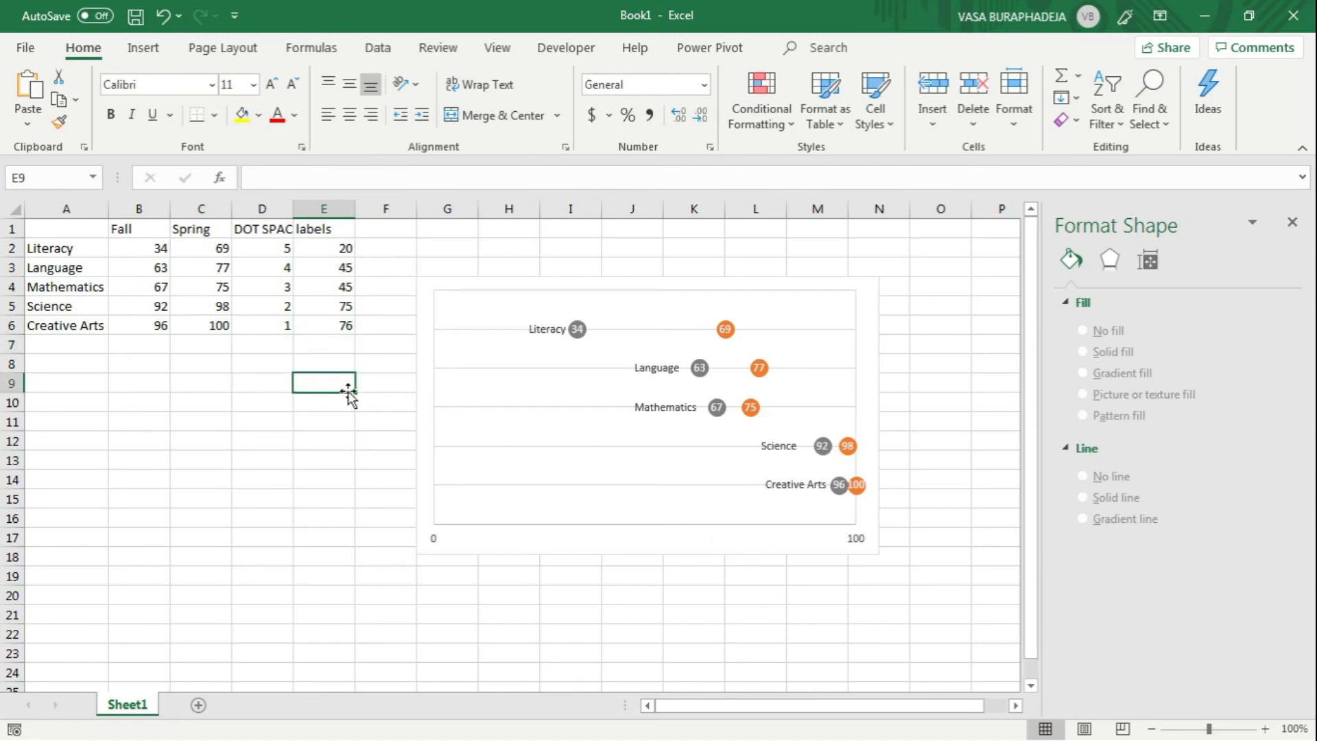
# Step: Add a chart title to the new dot plot, matching the finished reference chart beside it
pyautogui.click(1014, 705)
pyautogui.moveTo(1014, 706); pyautogui.dragTo(1014, 705)
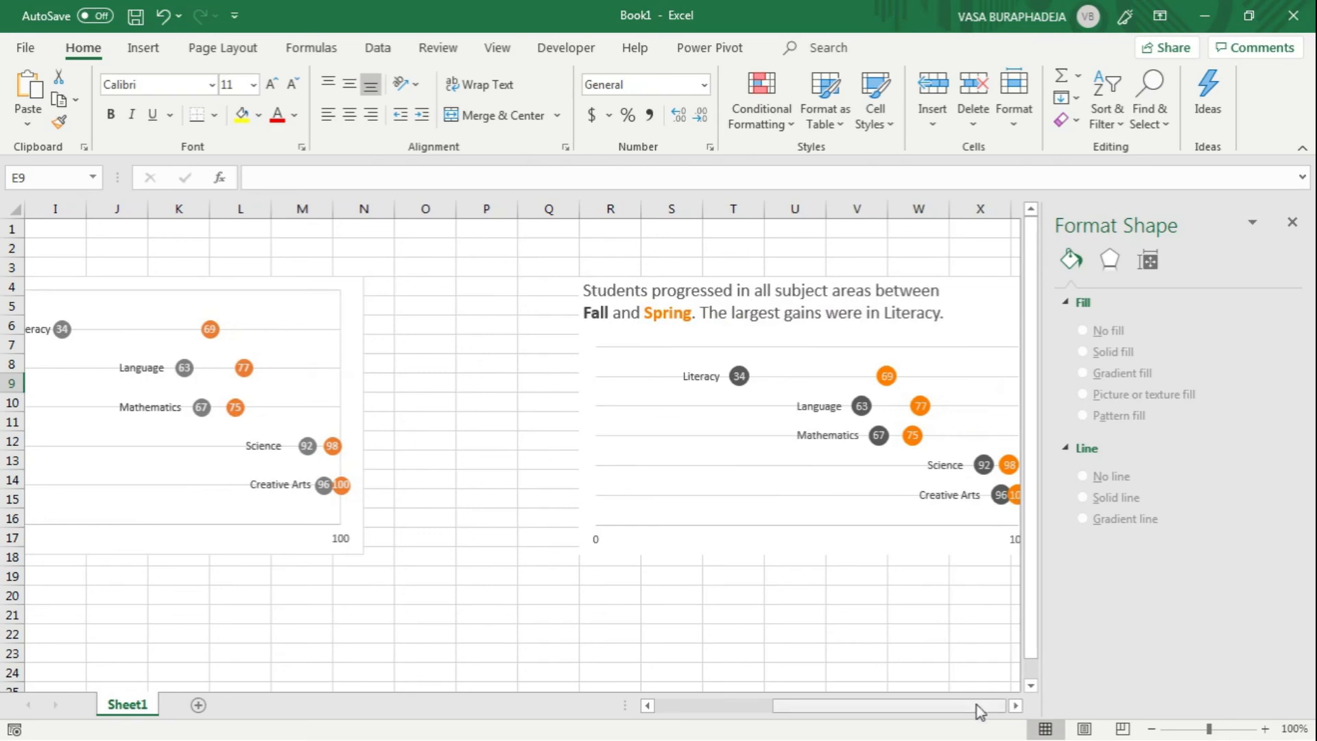
pyautogui.click(634, 315)
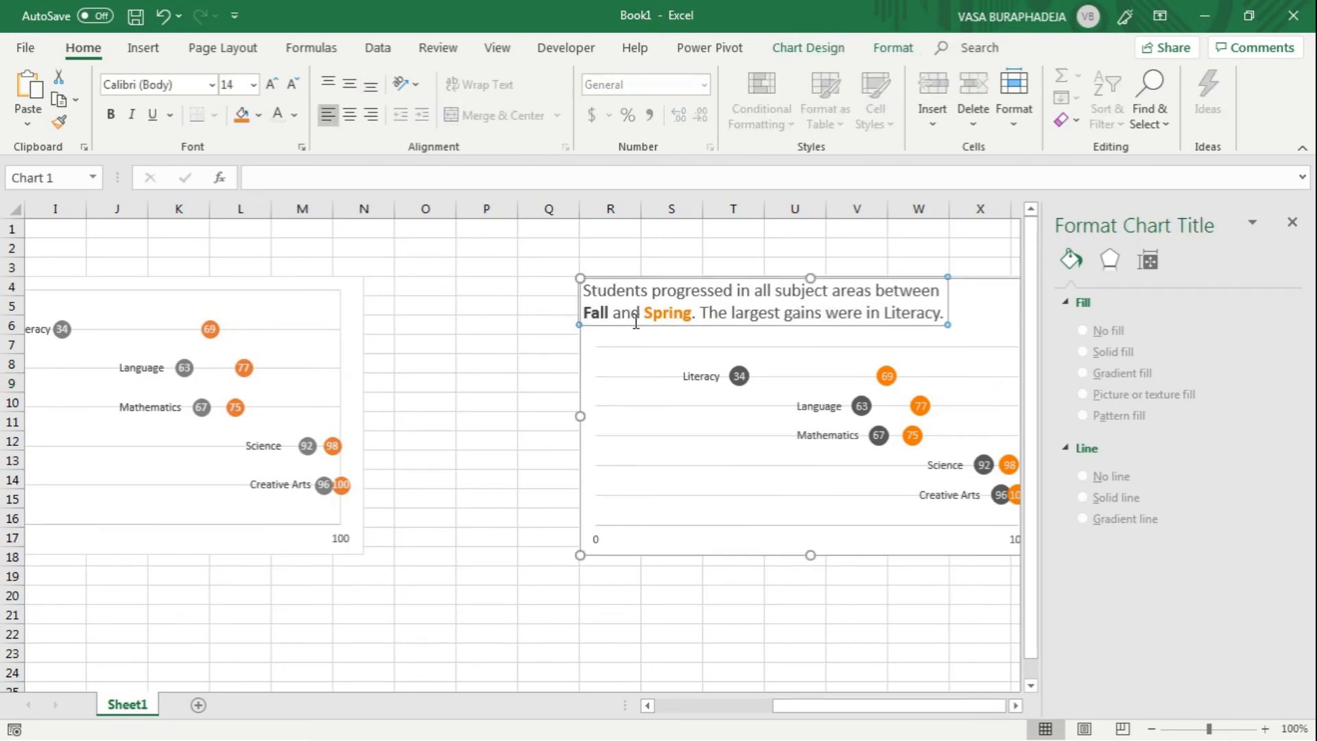
pyautogui.rightClick(346, 281)
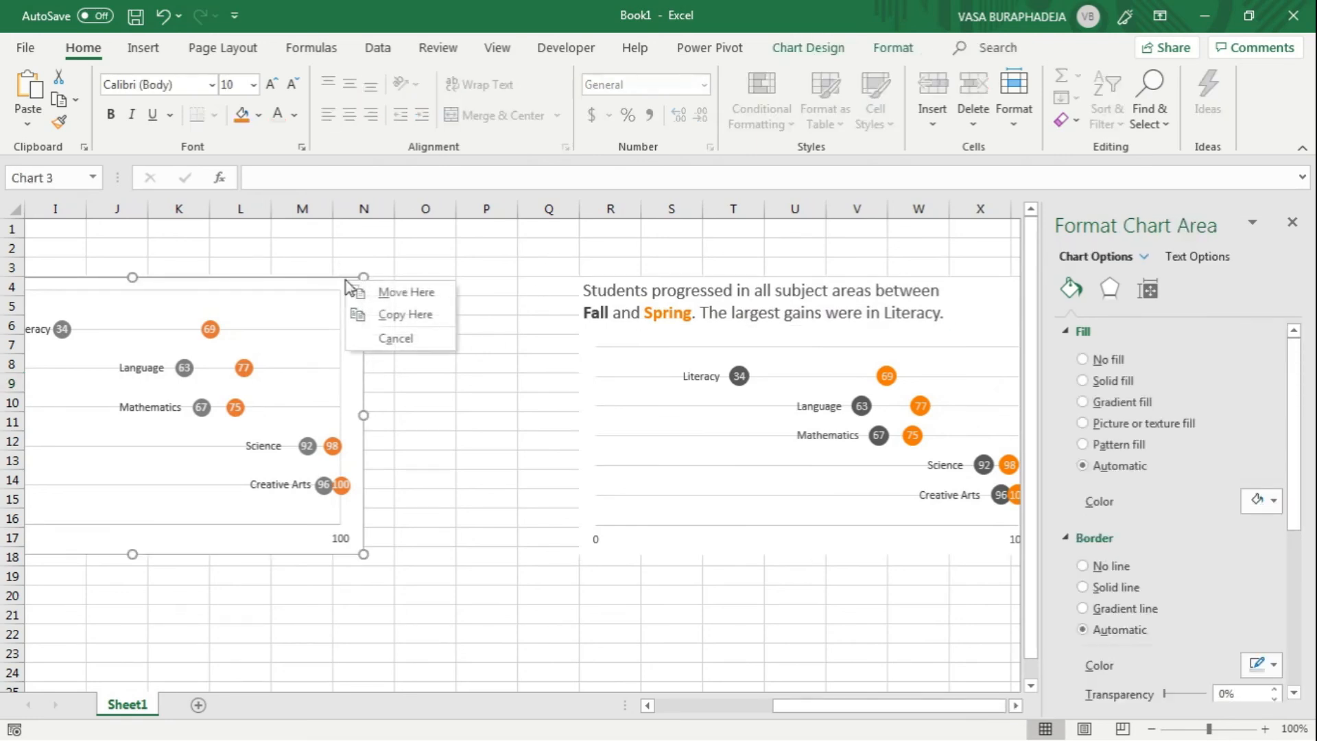
pyautogui.press('Escape')
pyautogui.click(389, 289)
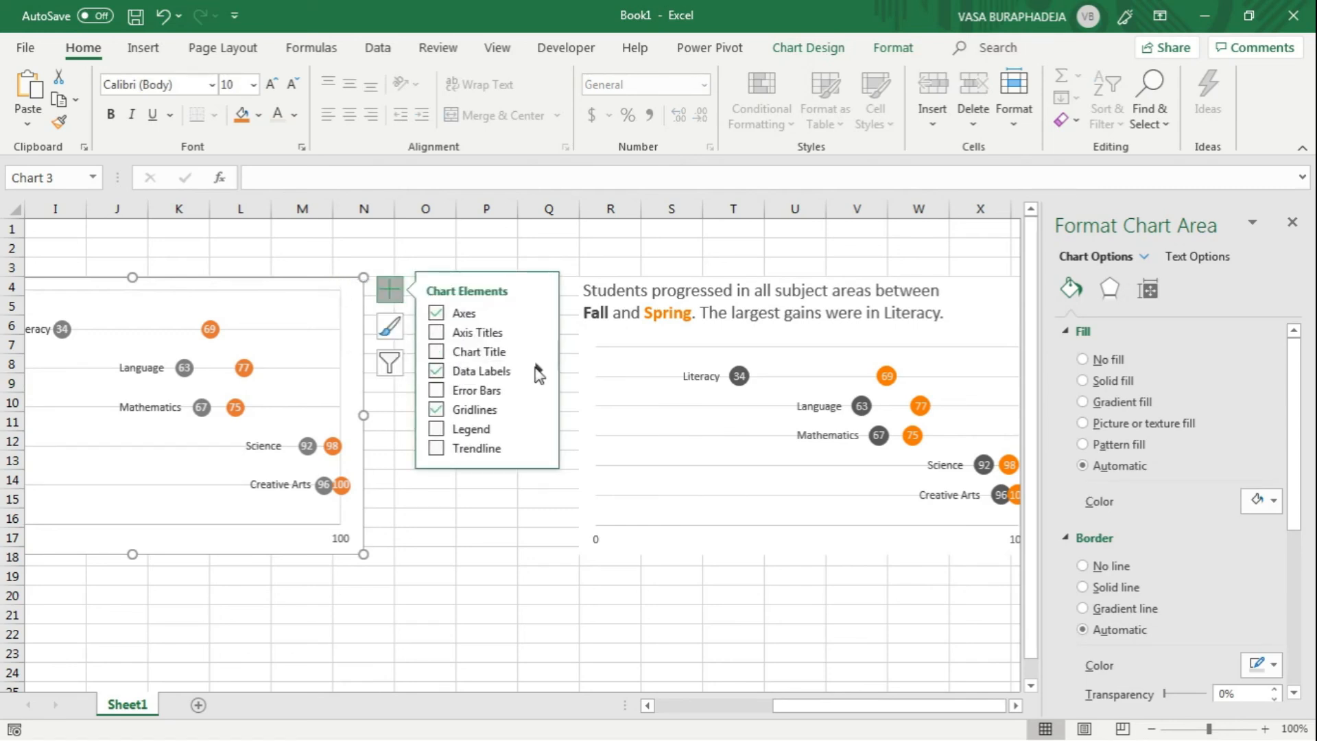
pyautogui.click(458, 360)
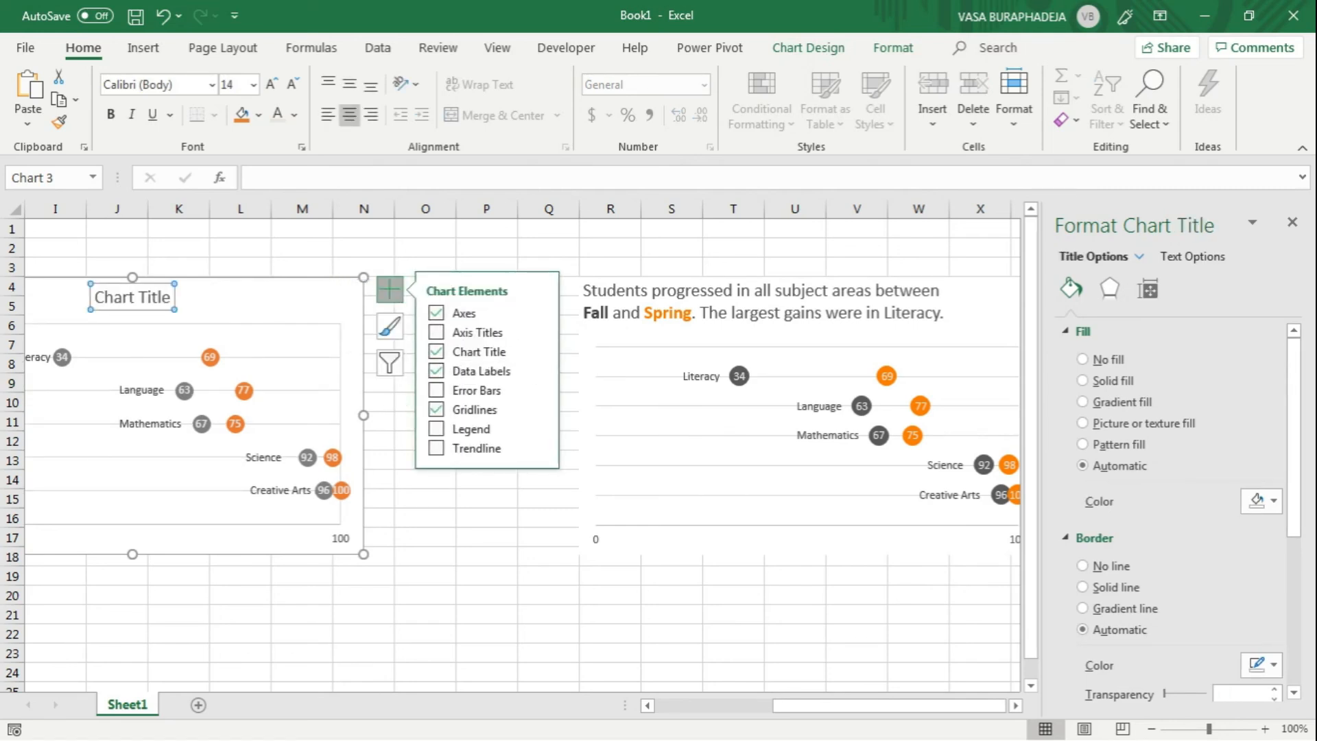
pyautogui.click(130, 302)
# Step: Copy the reference chart's title text, "Students progressed in all subject areas between Fall and Spring. The largest gains were in Literacy.", into the new chart's title
pyautogui.click(658, 312)
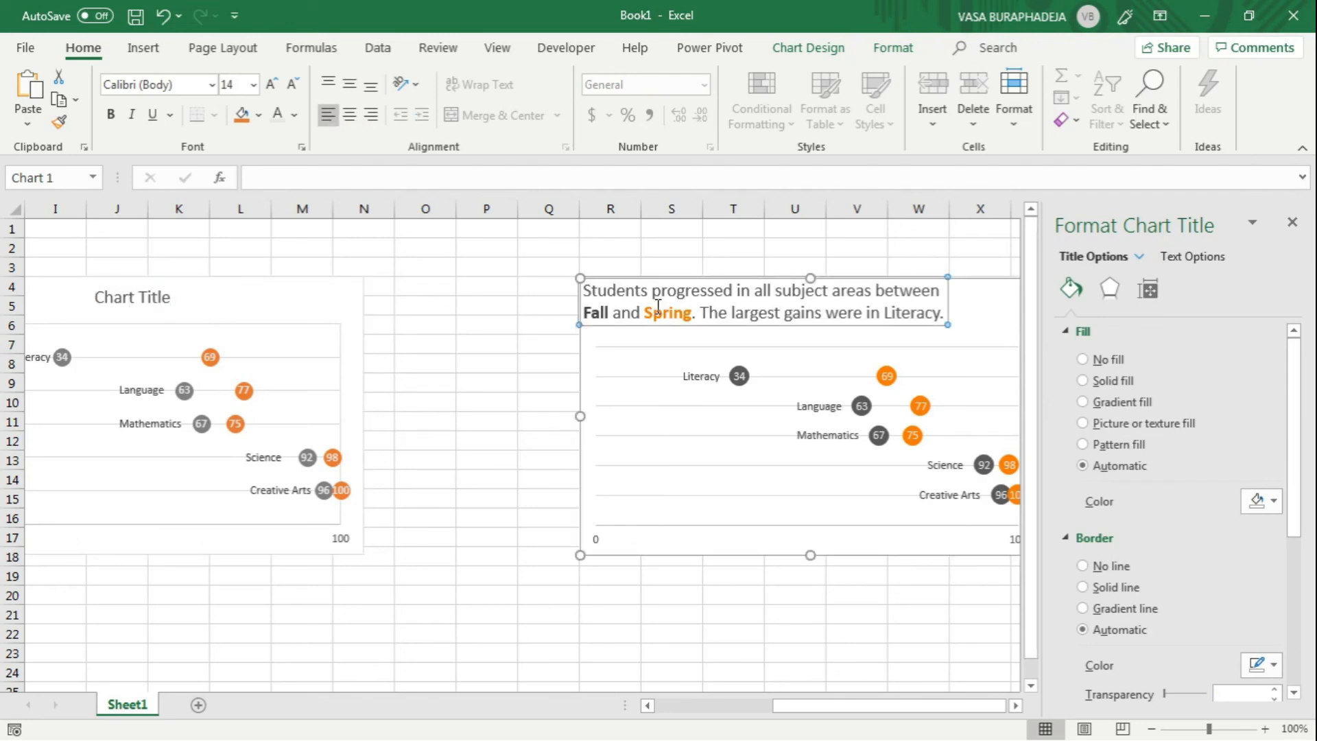
pyautogui.tripleClick(659, 312)
pyautogui.hotkey('ctrl', 'c')
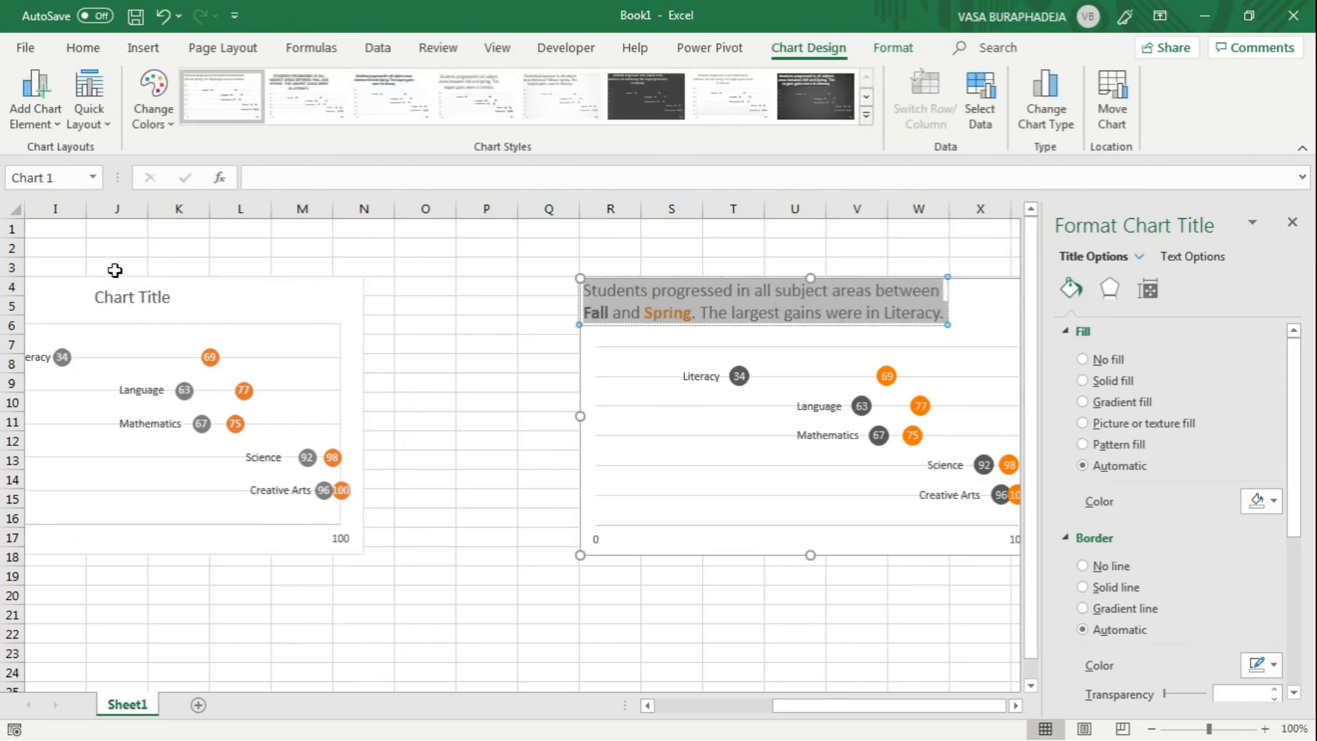
pyautogui.click(660, 704)
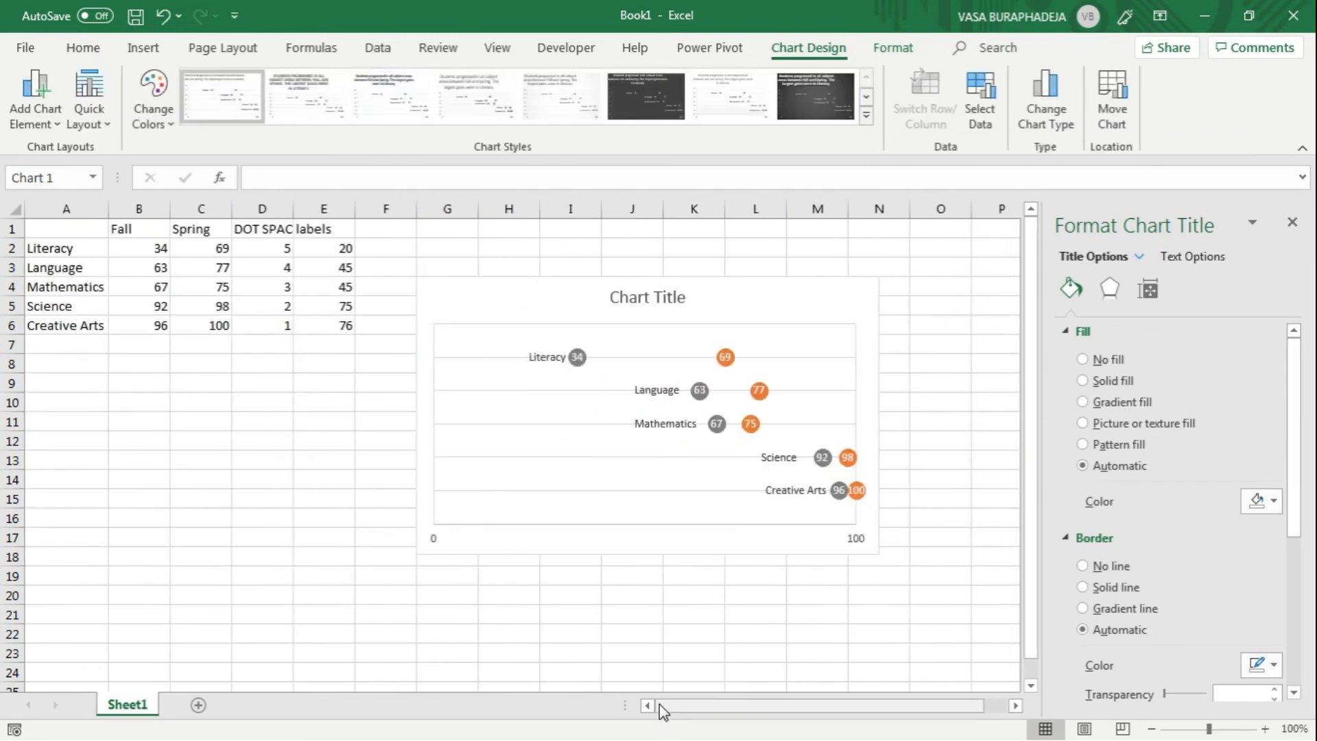
pyautogui.click(657, 297)
pyautogui.click(656, 297)
pyautogui.tripleClick(657, 297)
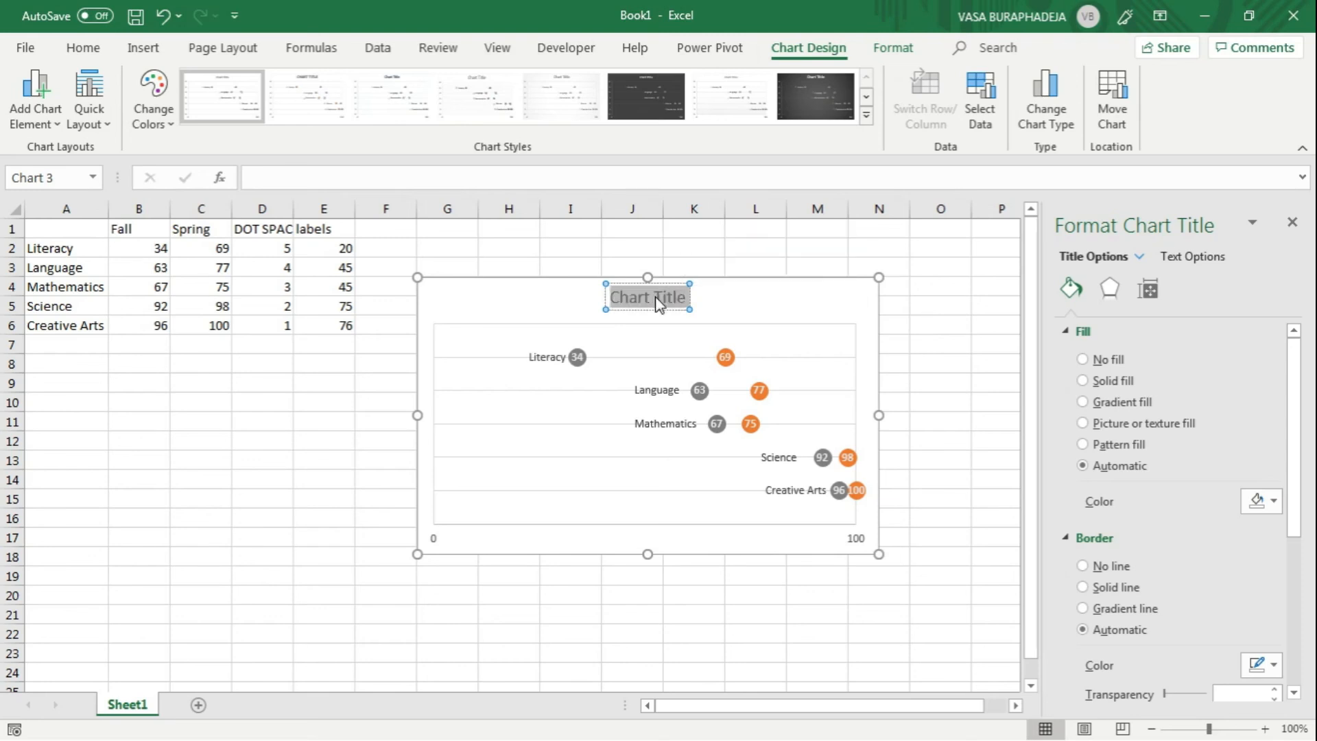
pyautogui.hotkey('ctrl', 'v')
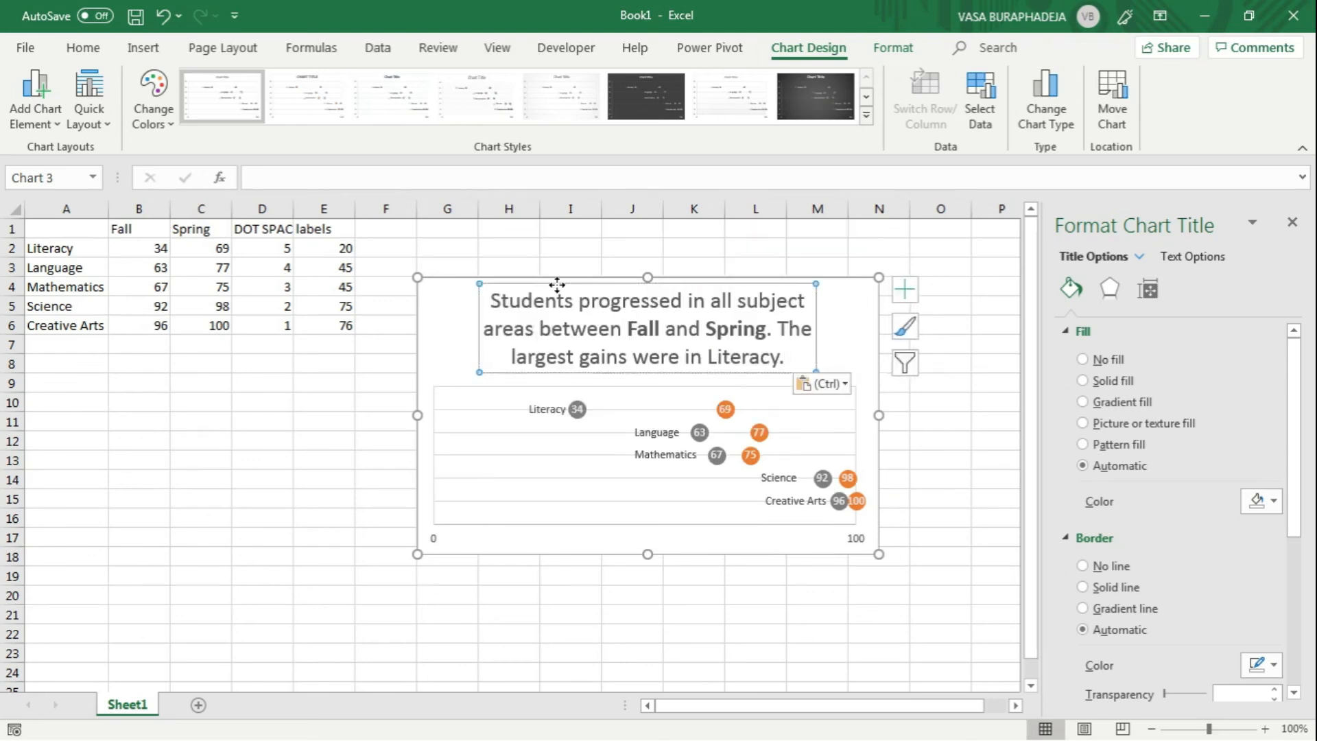
# Step: Color the word Spring in the new chart's title orange and reduce the whole title's font size to 14
pyautogui.click(76, 55)
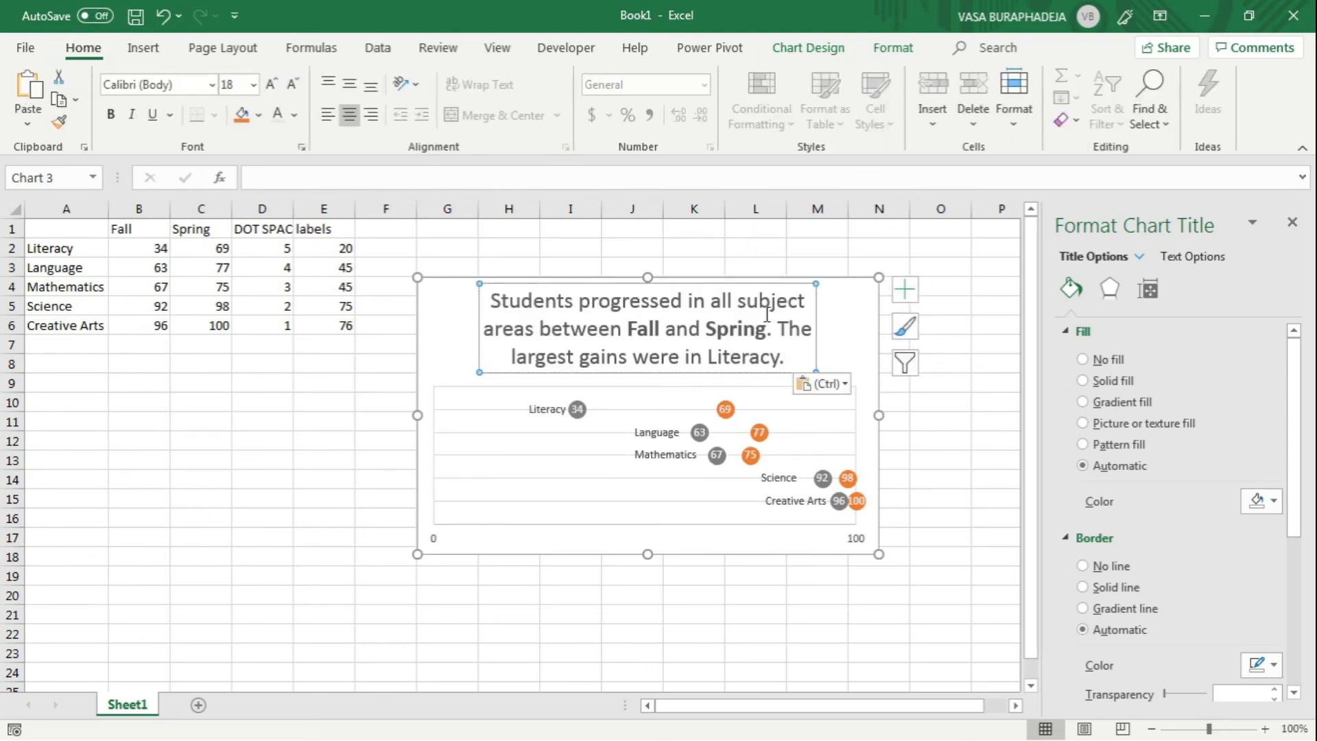
pyautogui.doubleClick(735, 329)
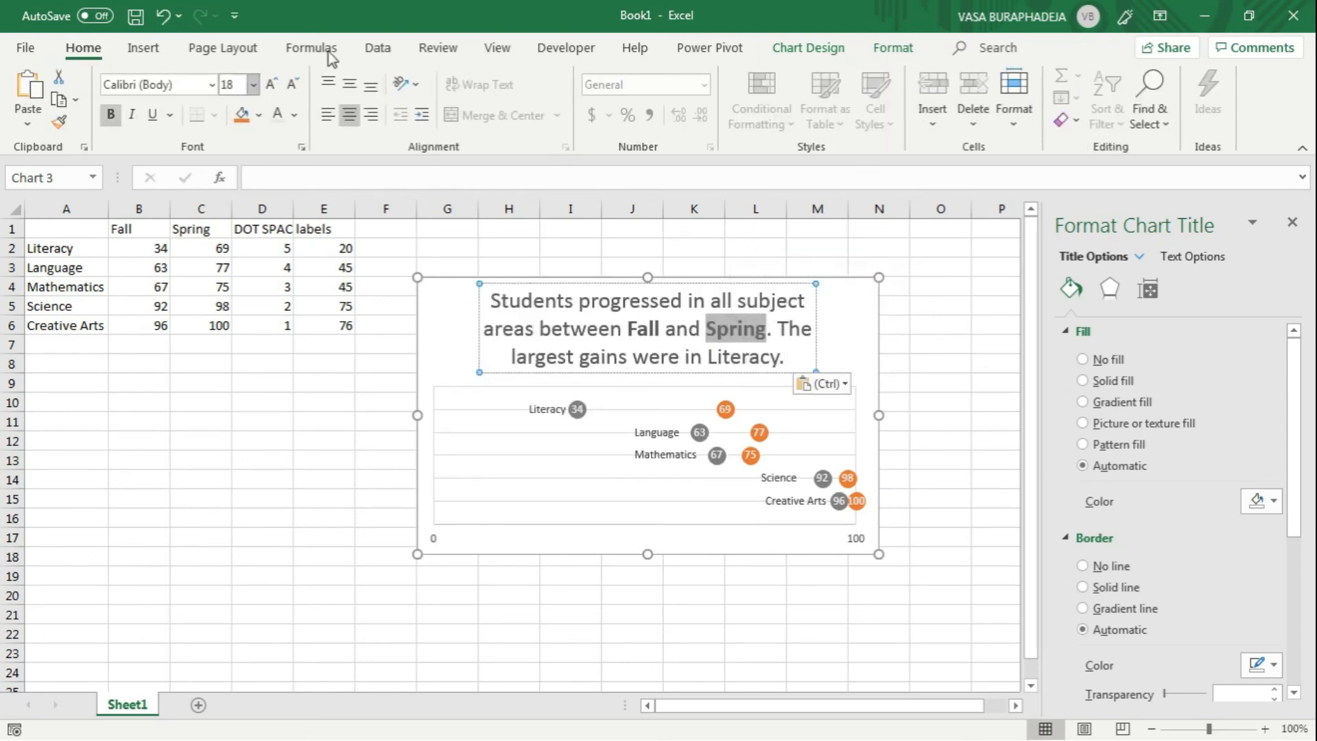
pyautogui.click(294, 115)
pyautogui.click(363, 193)
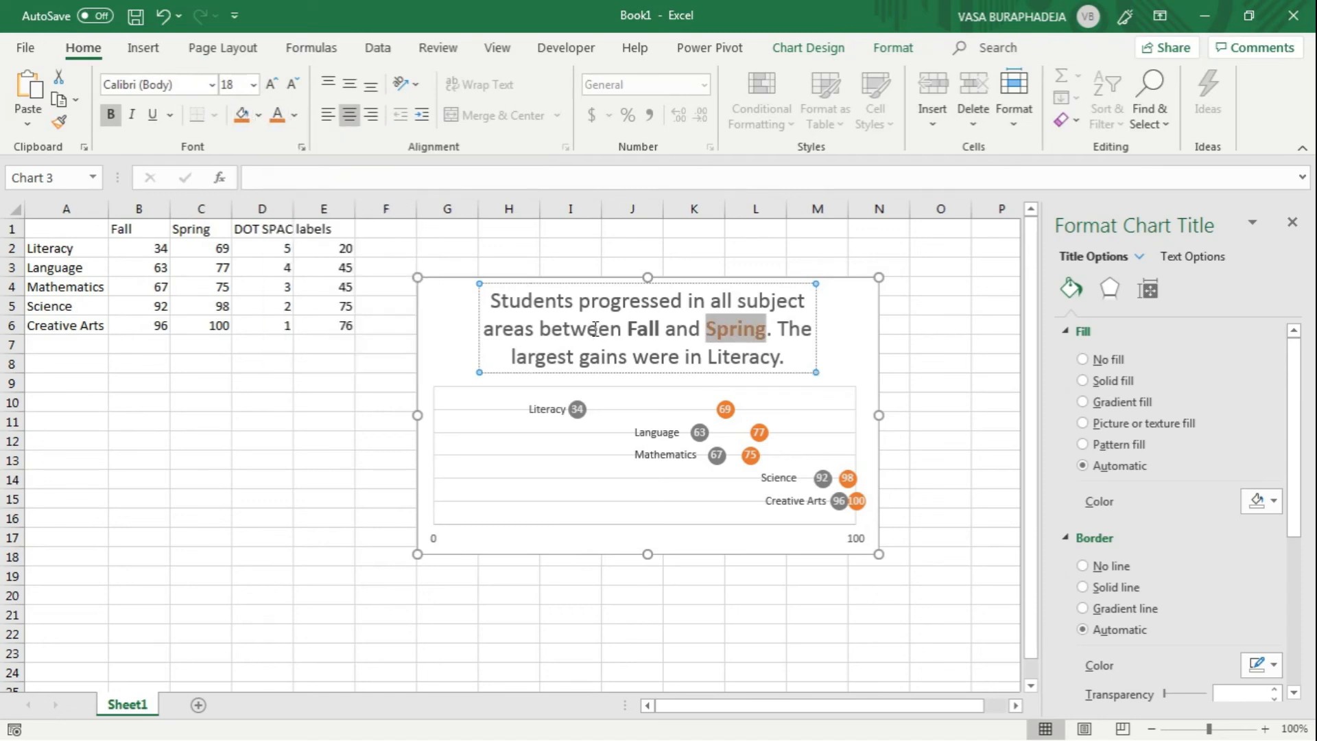
pyautogui.click(502, 316)
pyautogui.press('Escape')
pyautogui.doubleClick(290, 85)
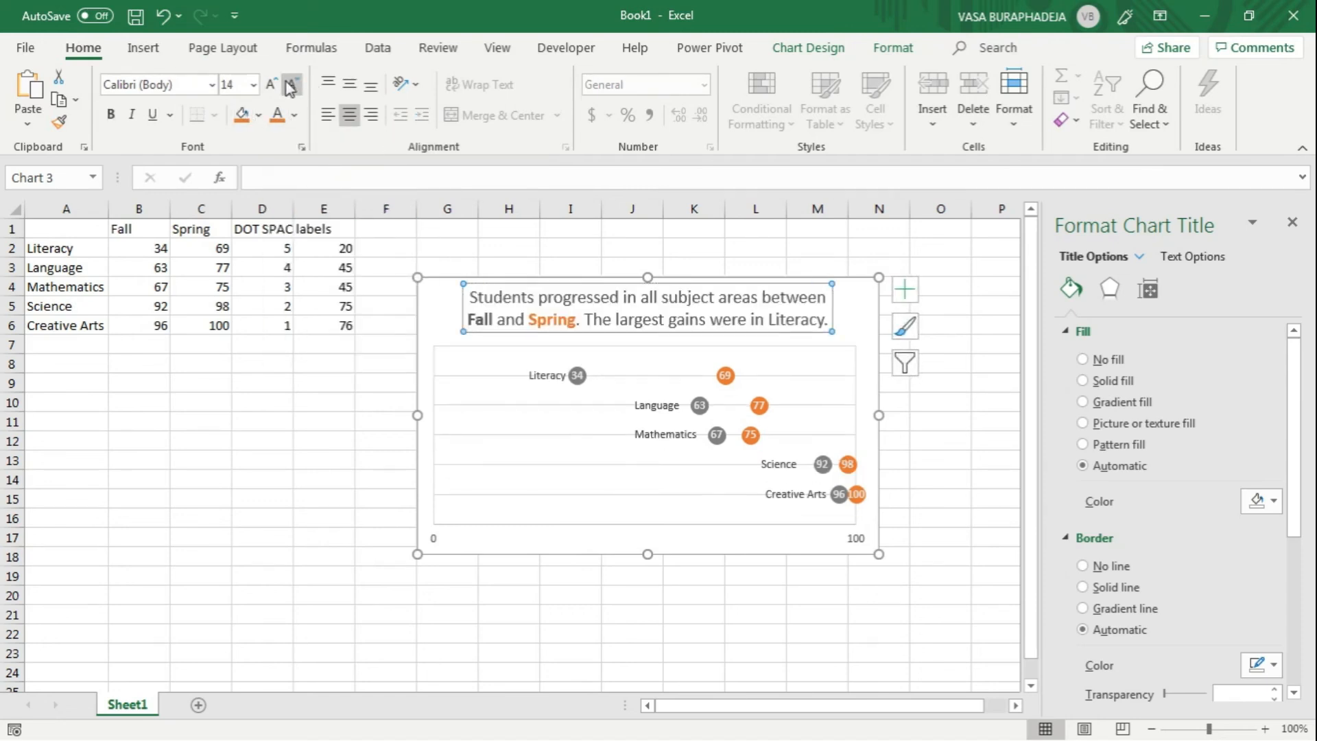
# Step: Left-align the chart title text and move the title into the chart's upper-left corner
pyautogui.click(333, 120)
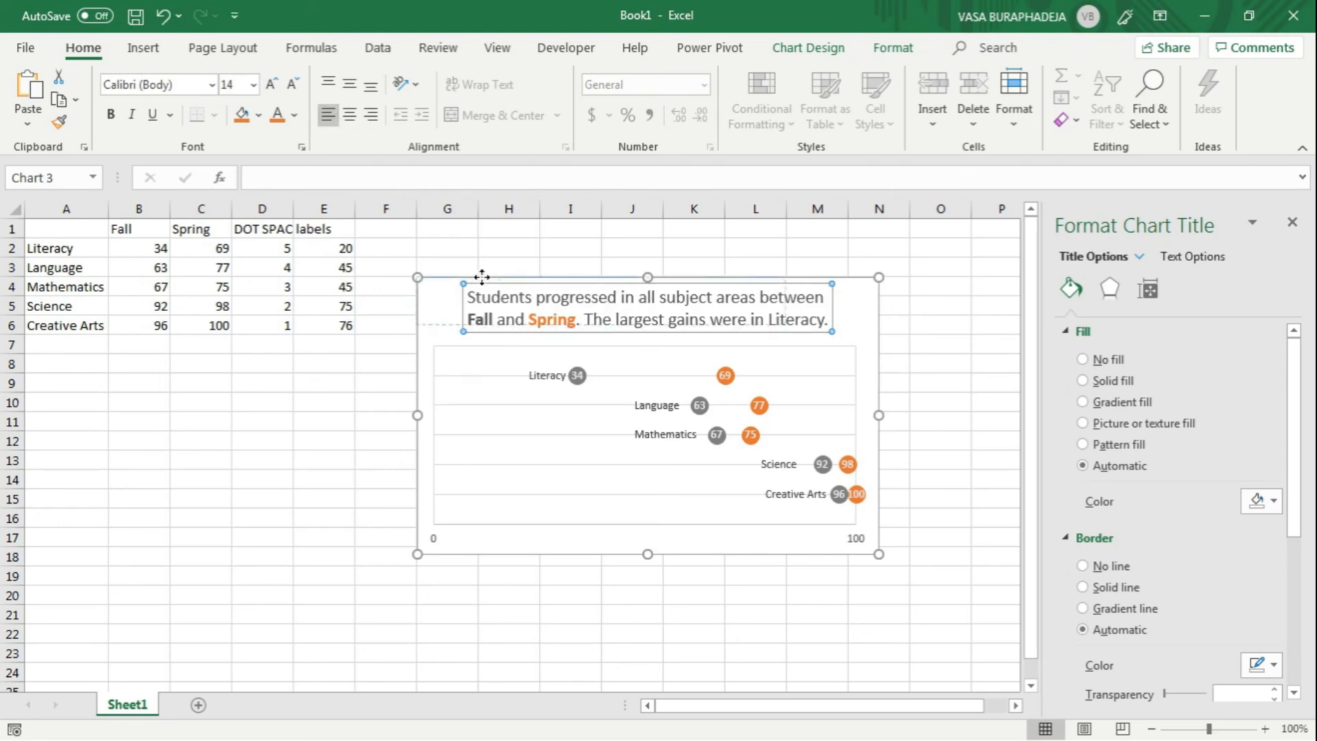
pyautogui.moveTo(480, 277); pyautogui.dragTo(434, 269)
pyautogui.moveTo(388, 480); pyautogui.dragTo(391, 463)
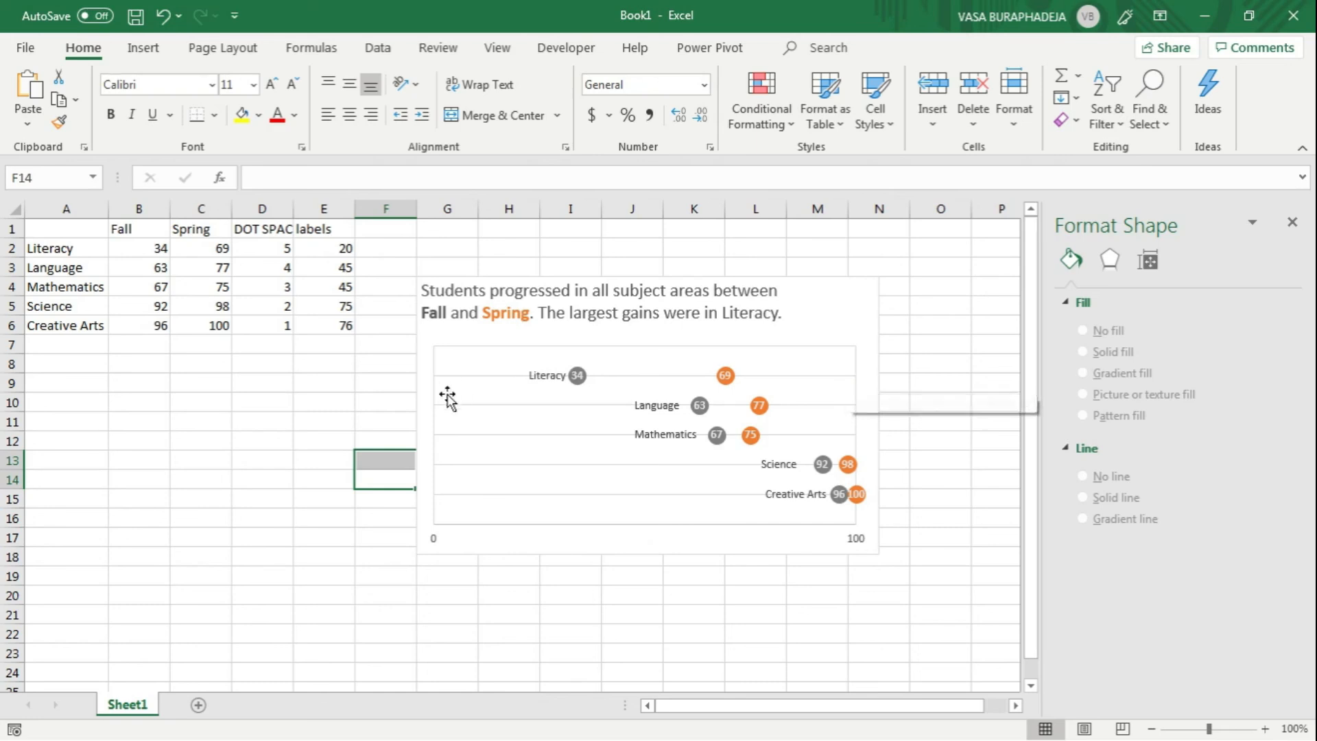
pyautogui.click(363, 514)
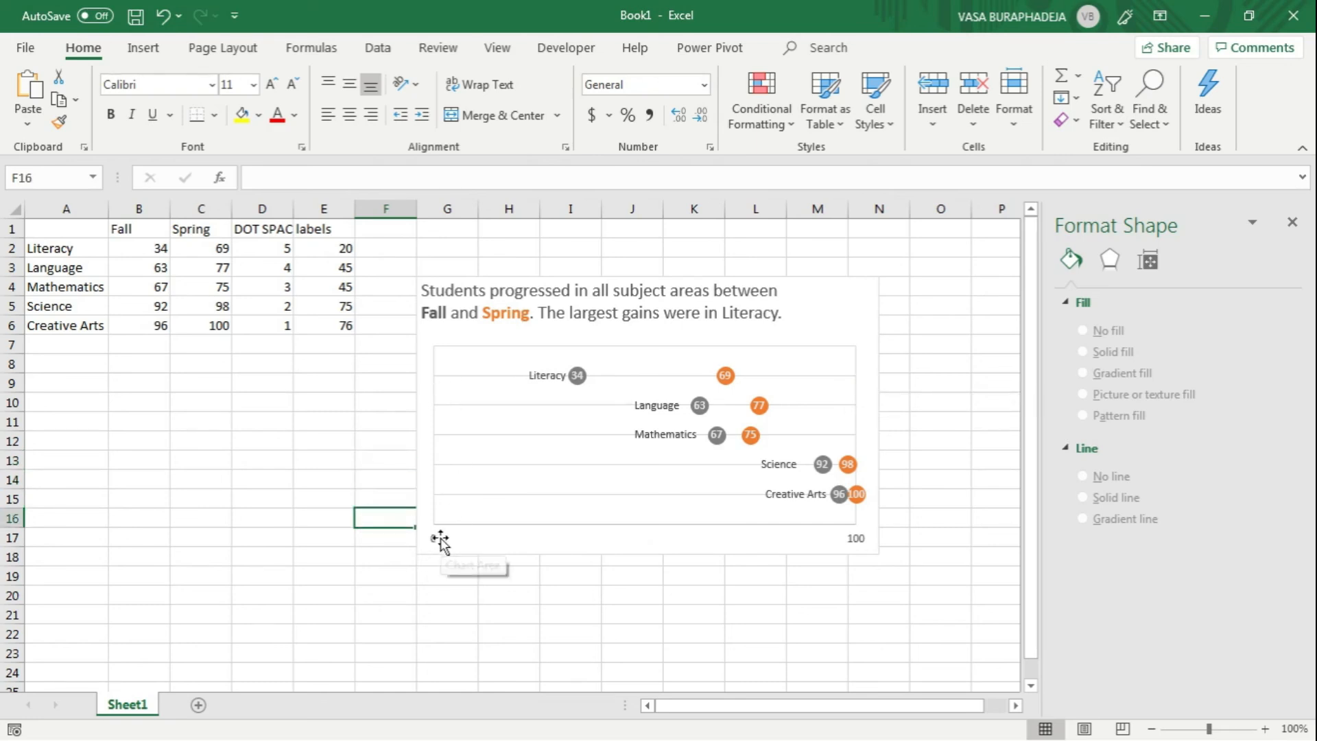
# Step: Hide the vertical lines at 0 and 100 by setting the Horizontal (Value) Axis Major Gridlines to No line
pyautogui.click(439, 540)
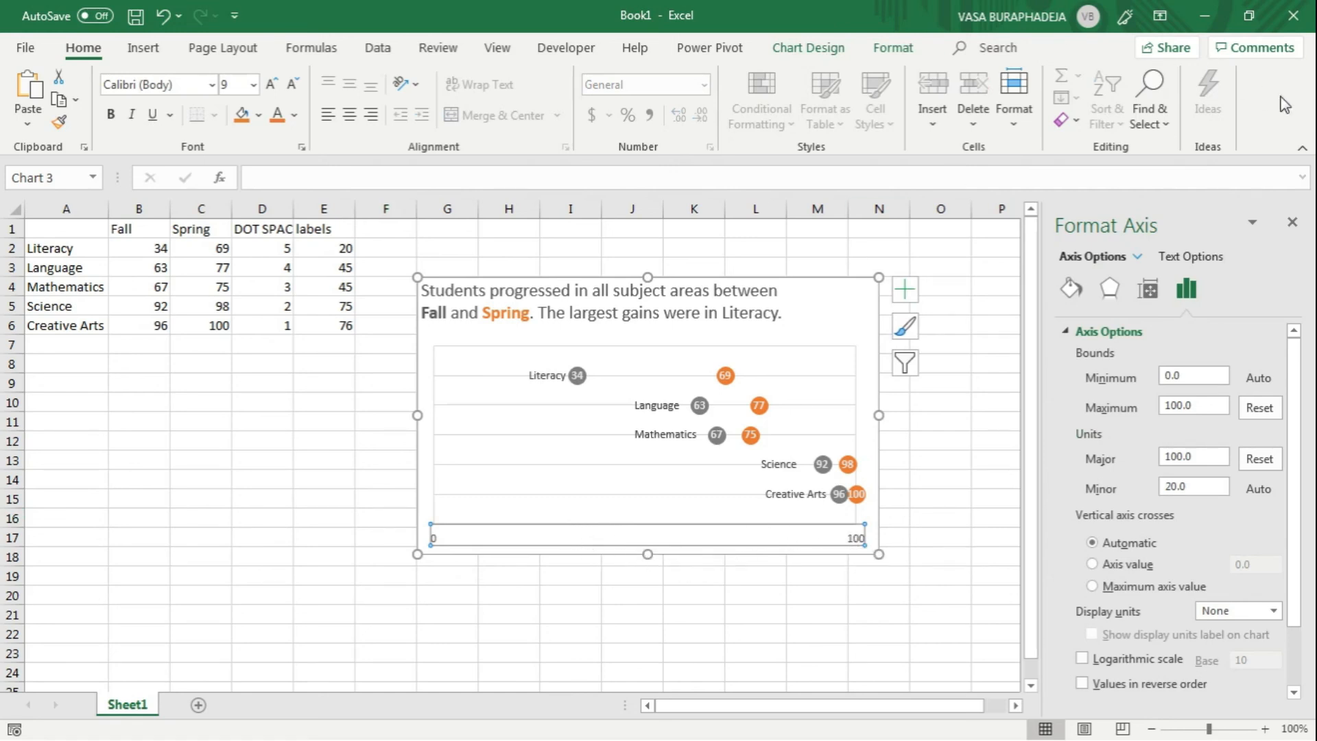
pyautogui.click(1071, 289)
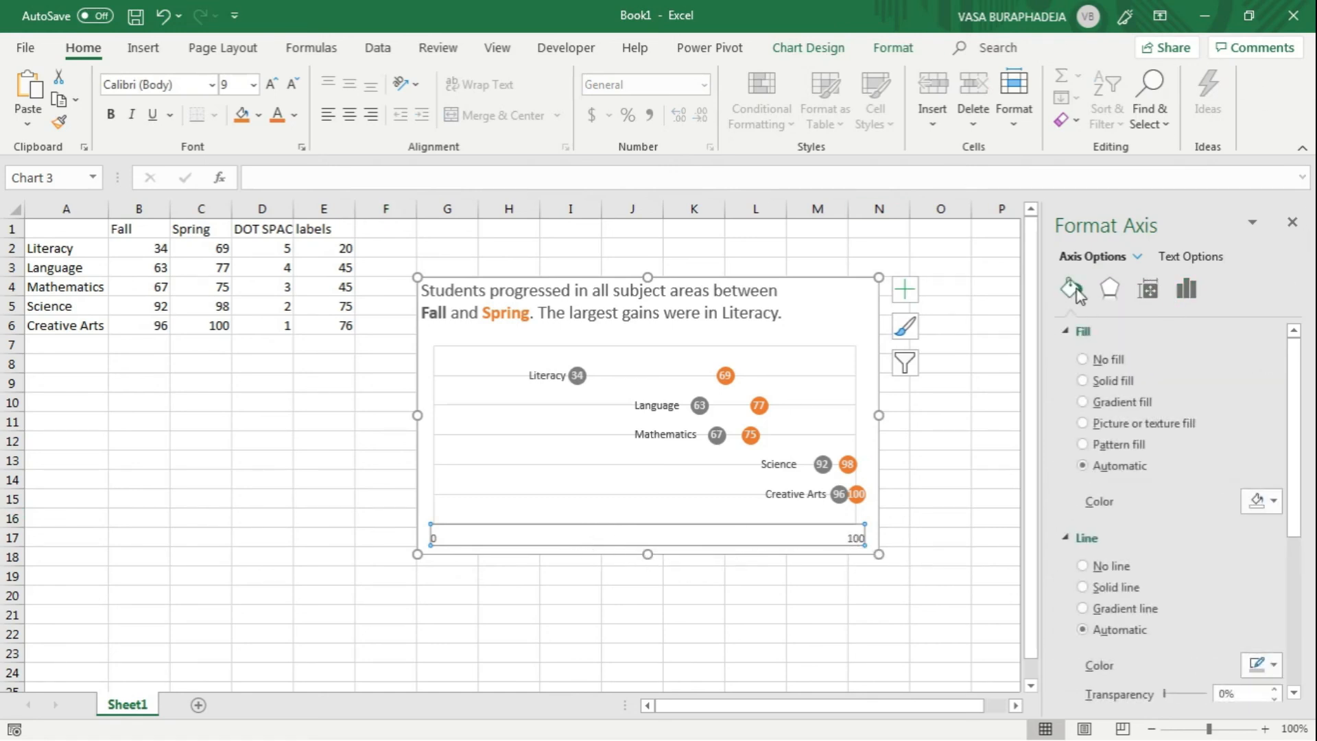
pyautogui.click(1141, 259)
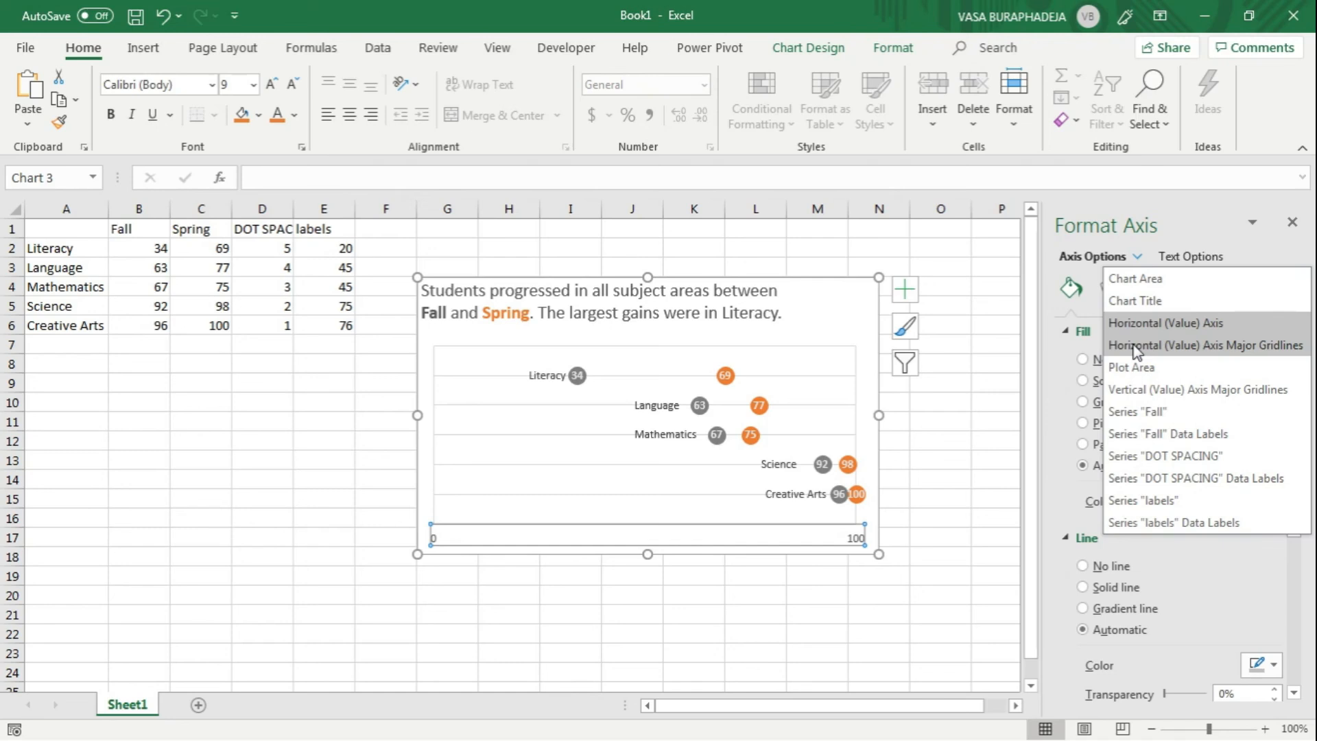
pyautogui.click(1254, 346)
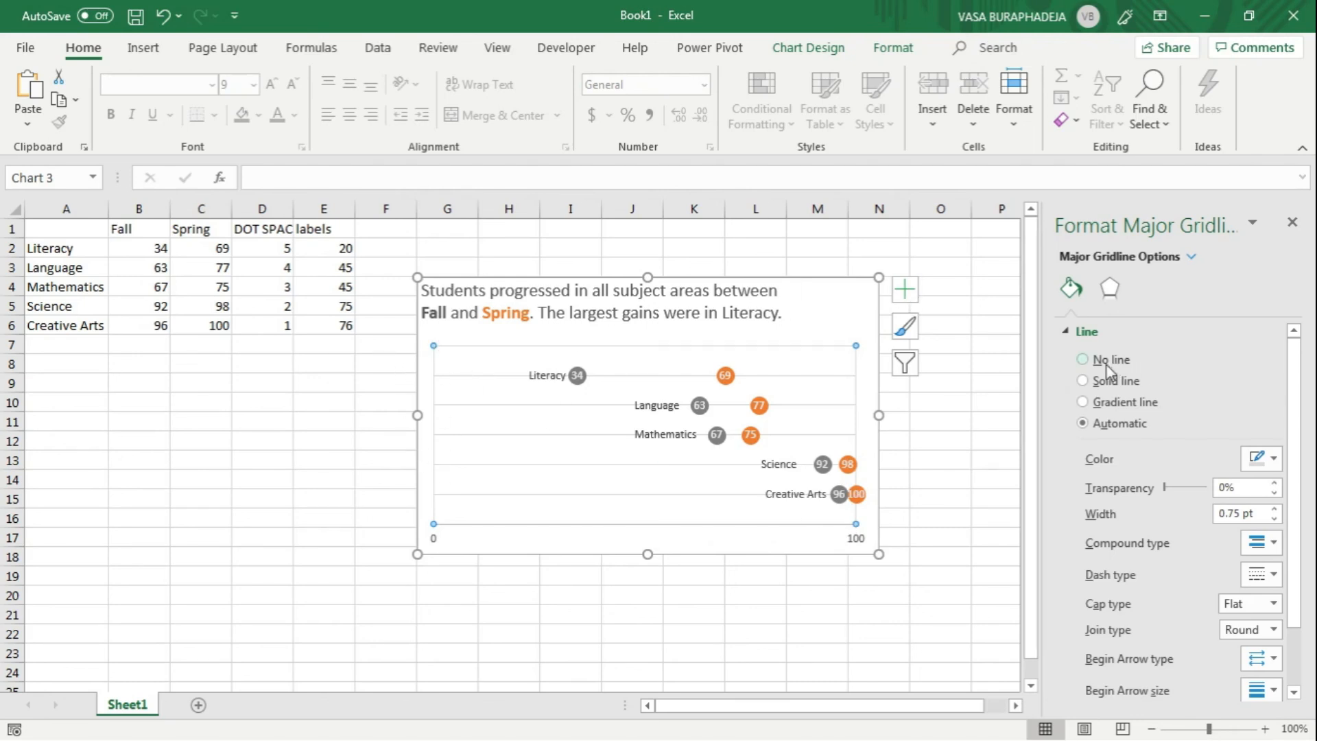
pyautogui.click(1082, 359)
pyautogui.click(973, 384)
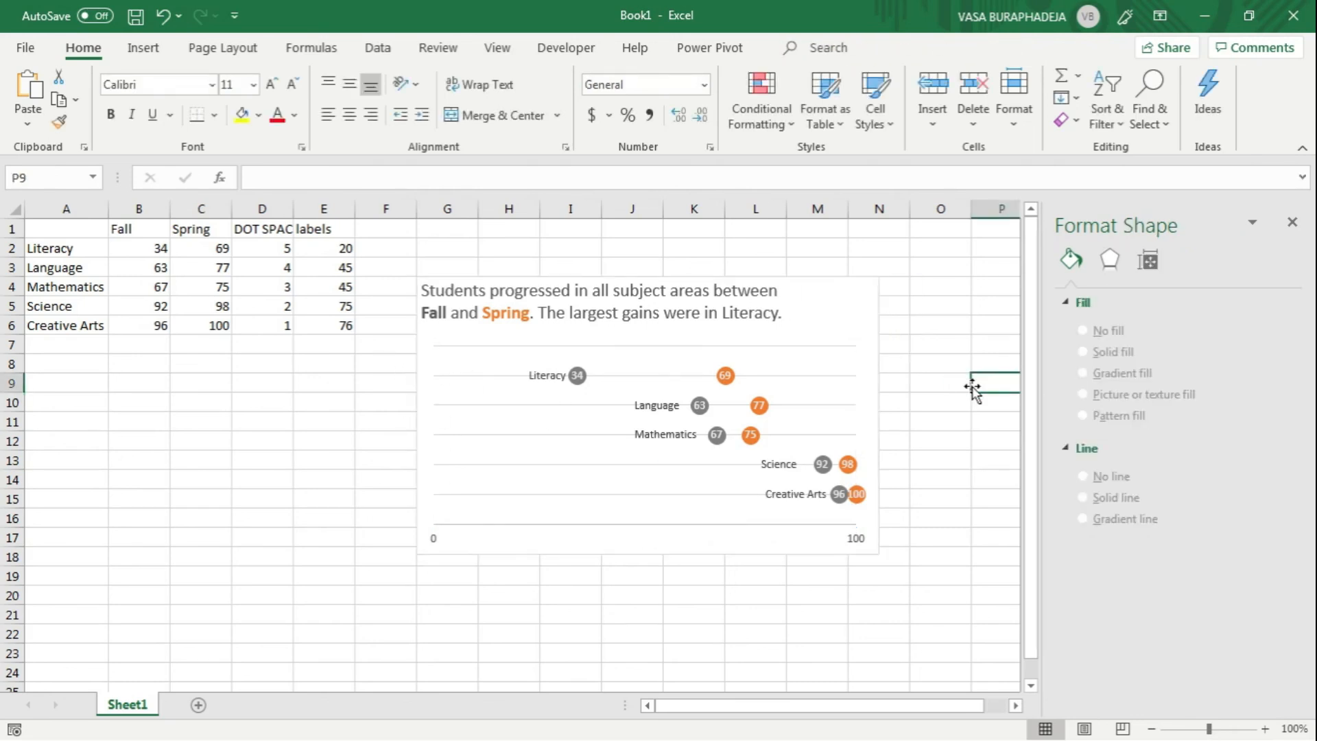
# Step: Compare the new dot plot with the finished reference chart farther along the sheet, and return to the data table
pyautogui.click(1016, 705)
pyautogui.click(1016, 705)
pyautogui.click(1015, 706)
pyautogui.click(1015, 705)
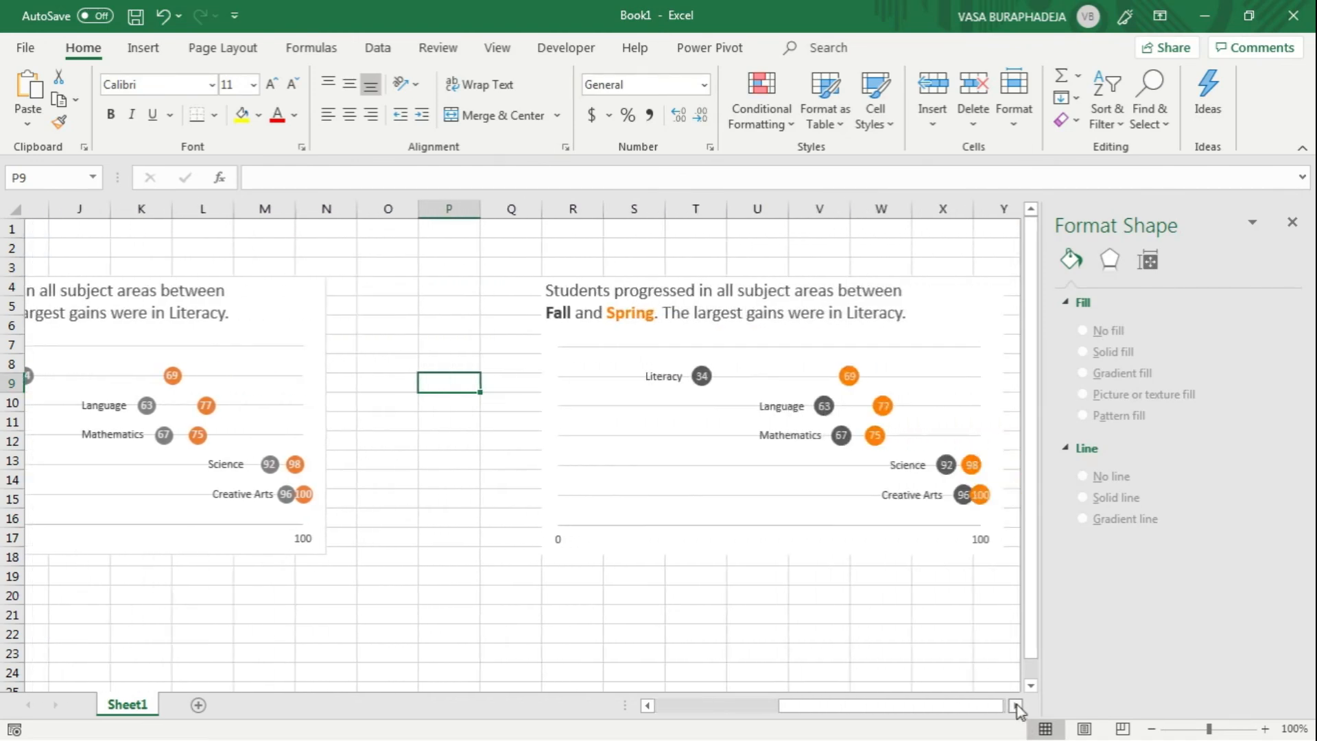
pyautogui.click(1016, 705)
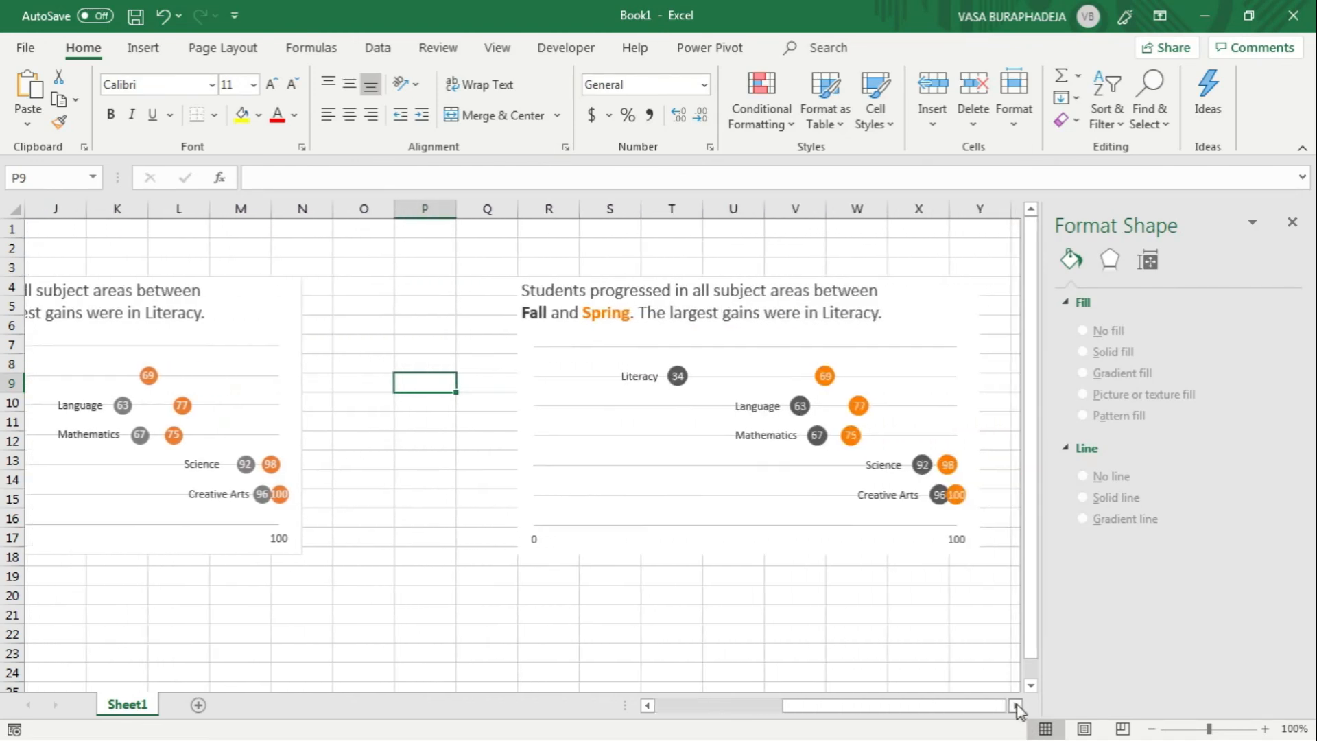
pyautogui.click(664, 705)
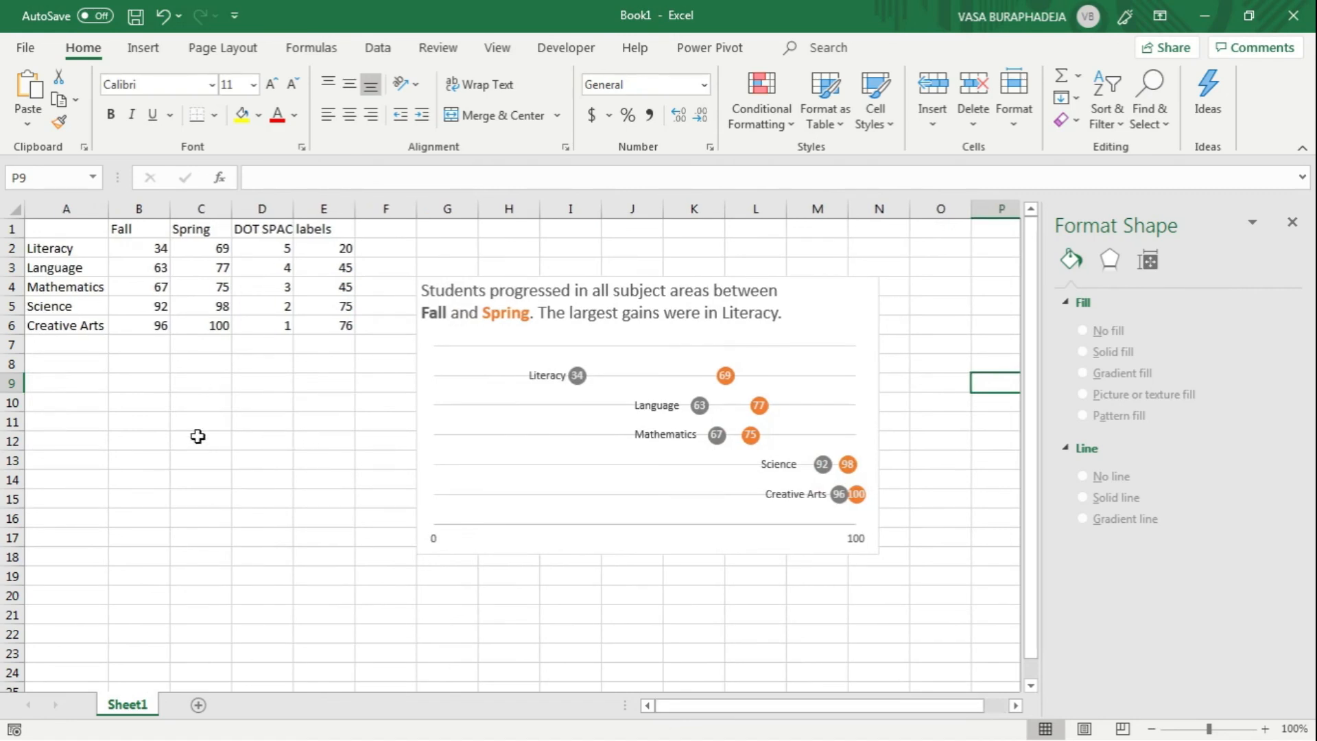
pyautogui.click(199, 371)
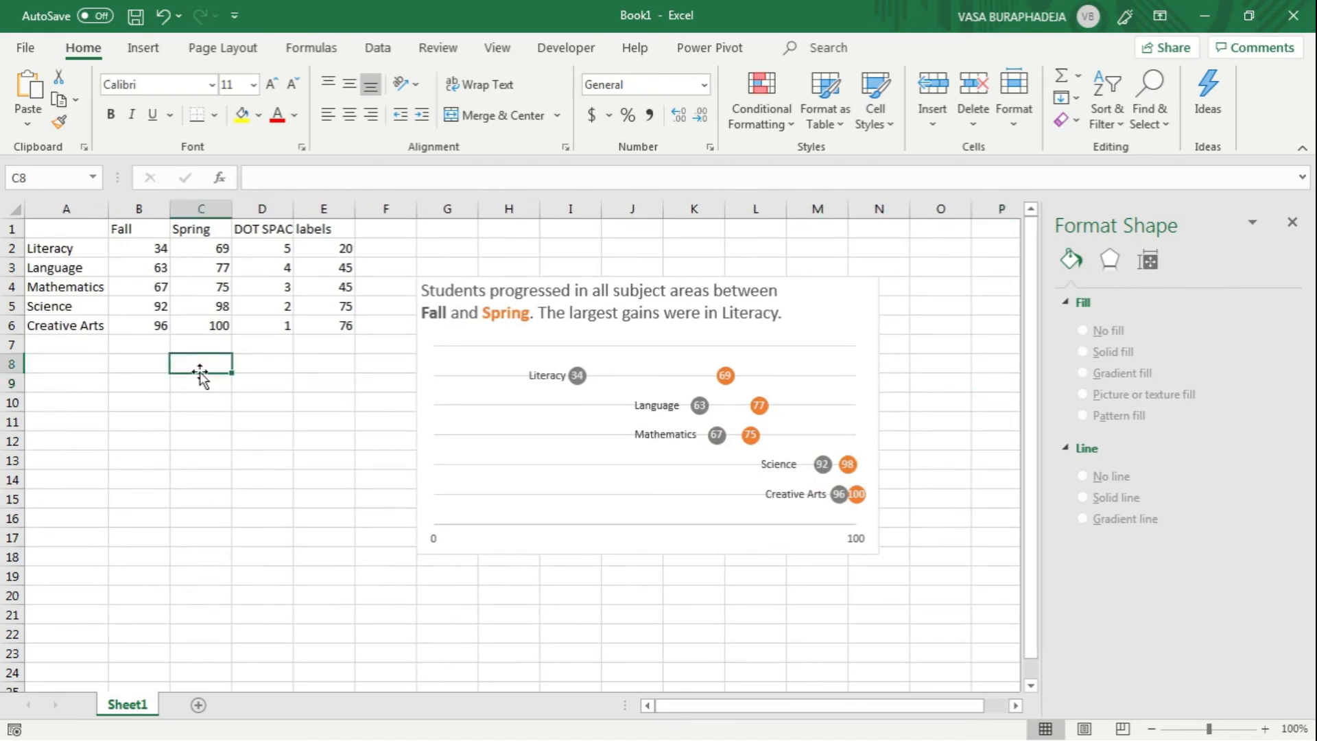